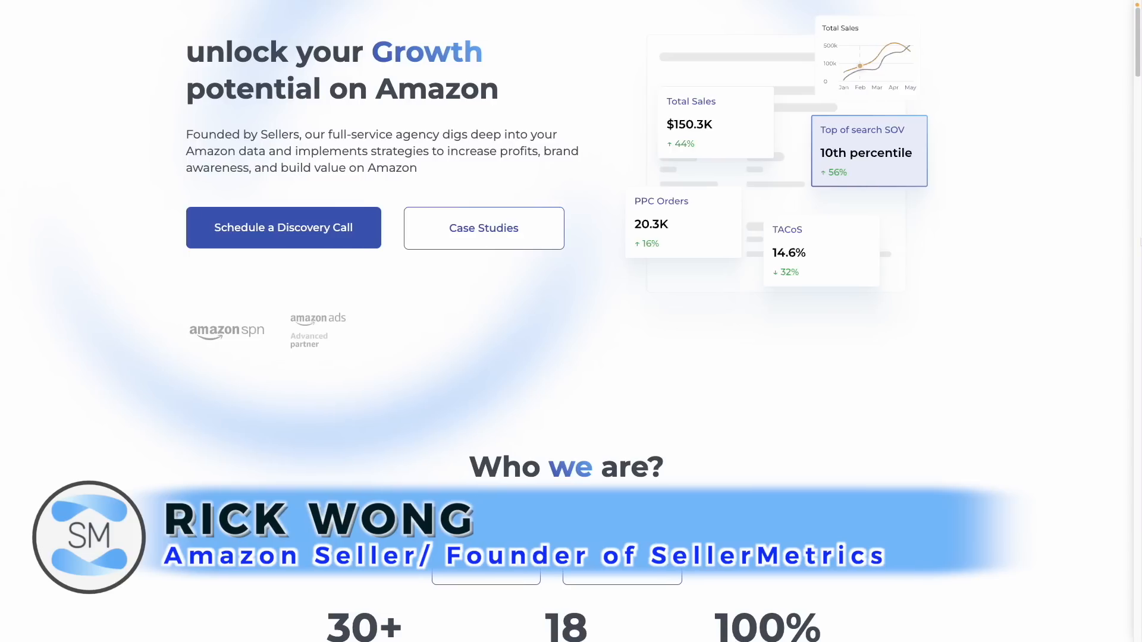
{"action": "scroll", "coordinate": [571, 321], "scroll_direction": "down", "scroll_amount": 7}
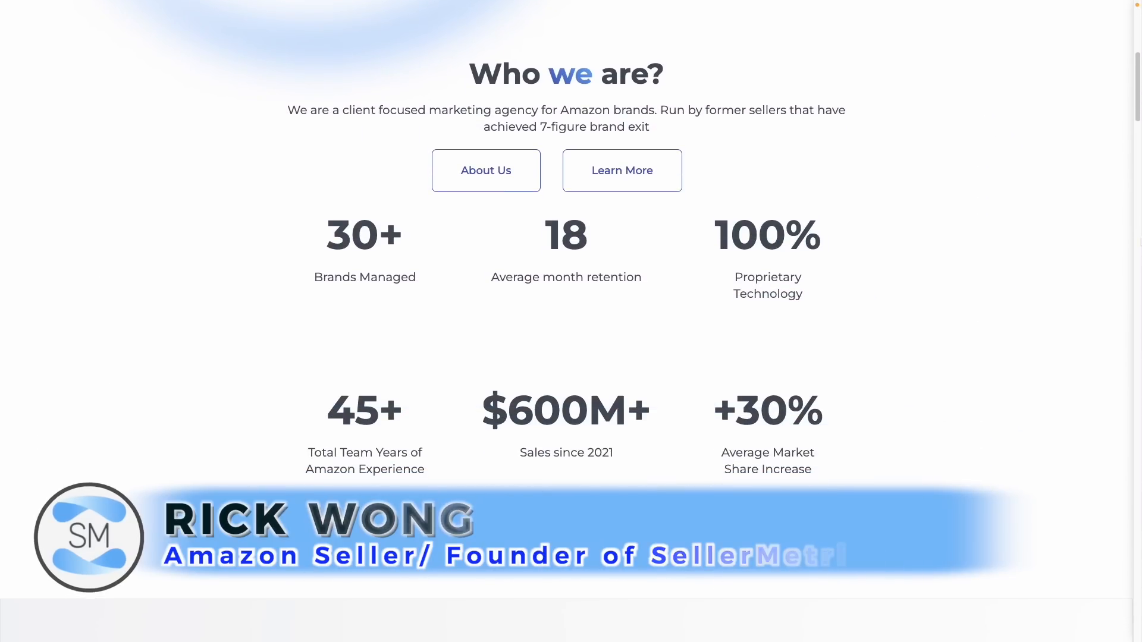
{"action": "scroll", "coordinate": [561, 299], "scroll_direction": "down", "scroll_amount": 1}
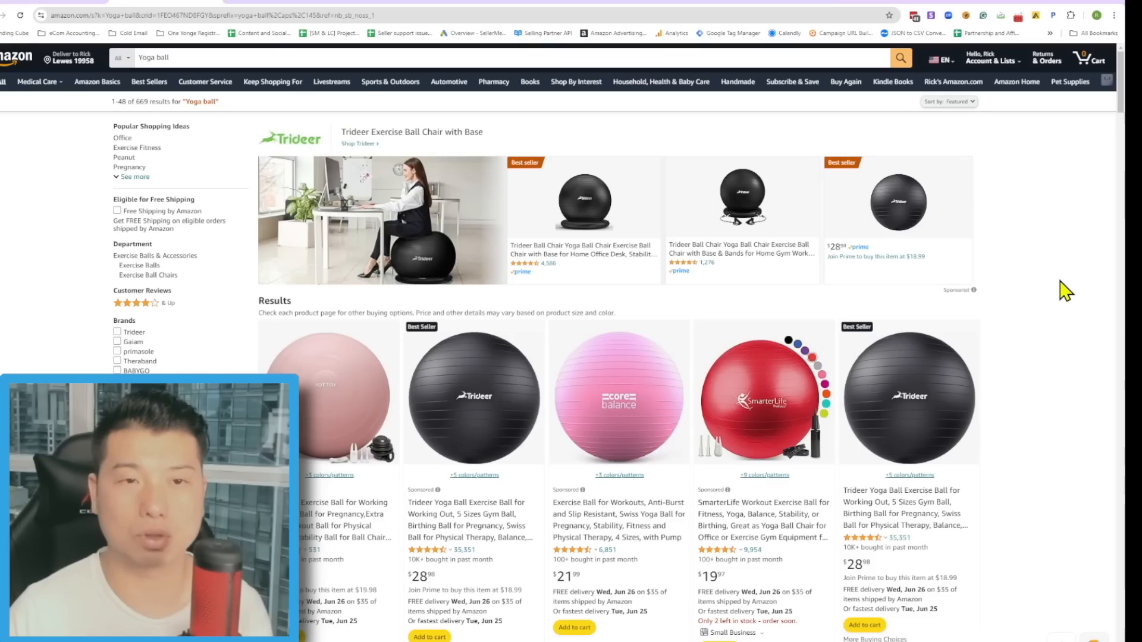
Examine the sponsored ad placements in the Amazon search results for Yoga ball.
{"action": "scroll", "coordinate": [1061, 288], "scroll_direction": "down", "scroll_amount": 10}
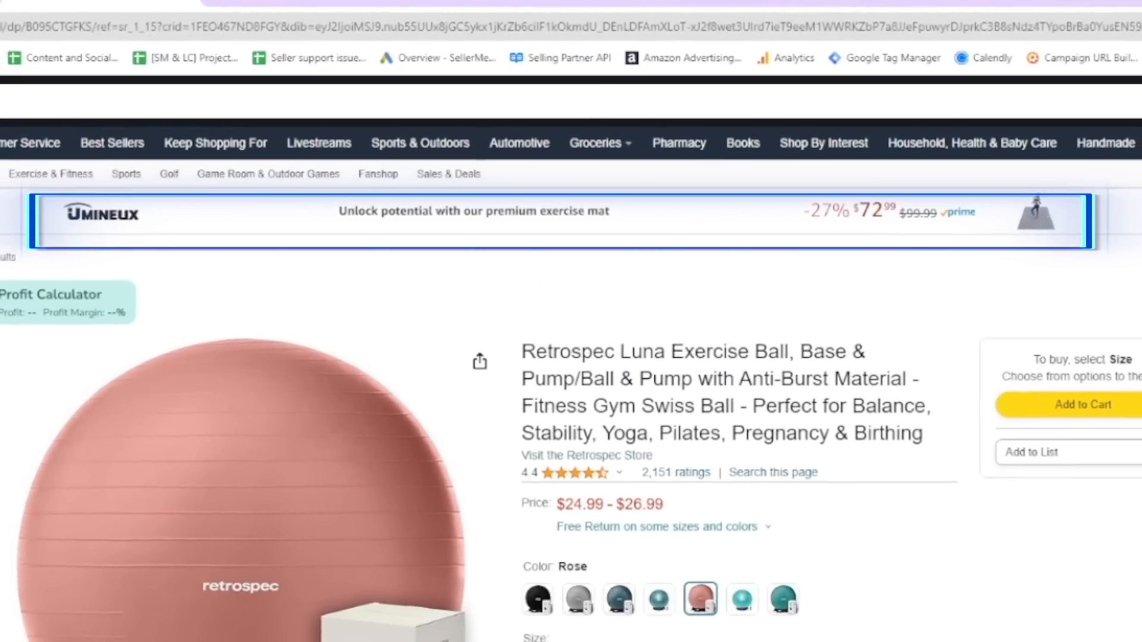
{"action": "left_click_drag", "start_coordinate": [1120, 83], "coordinate": [1124, 433]}
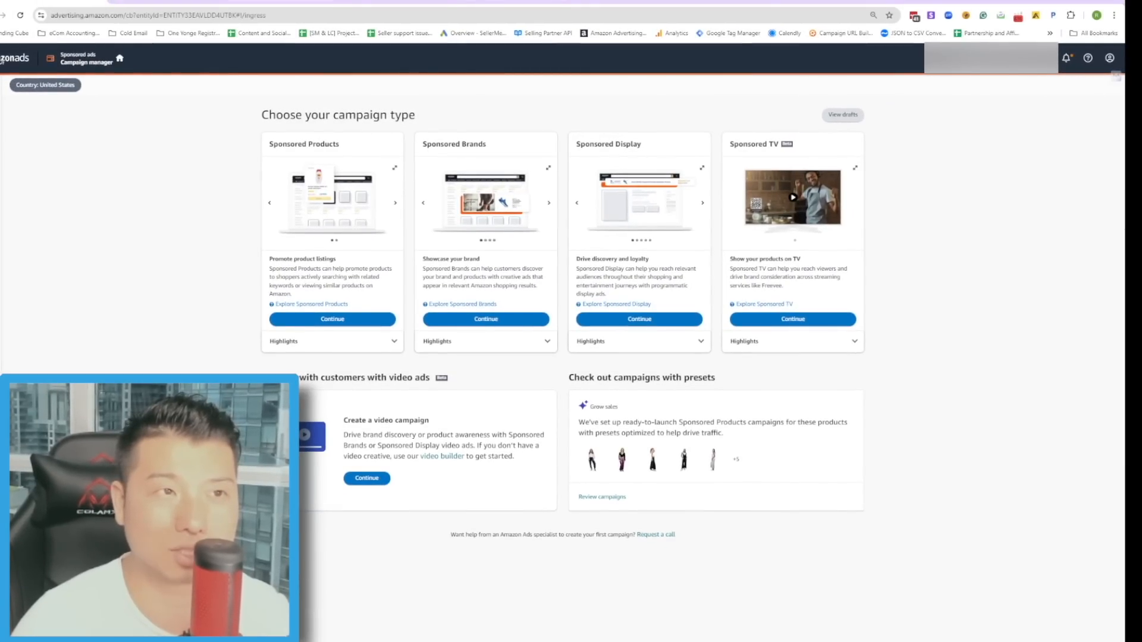
Compare the Sponsored Brands placement previews with the ads at the head of the Yoga ball search results.
{"action": "left_click", "coordinate": [548, 203]}
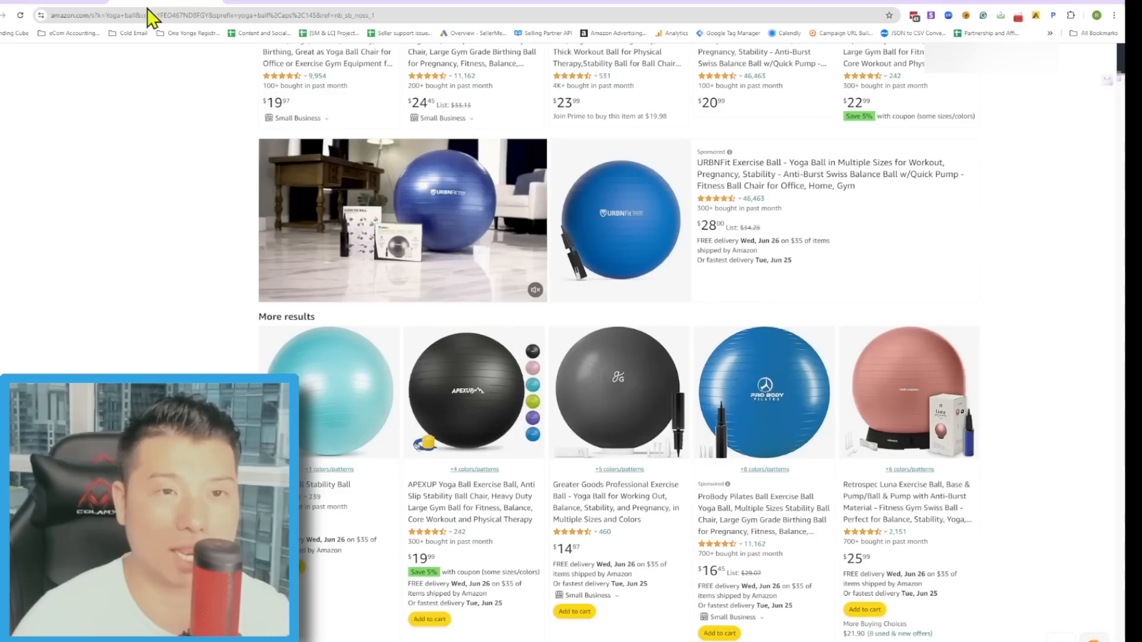
{"action": "left_click", "coordinate": [151, 4]}
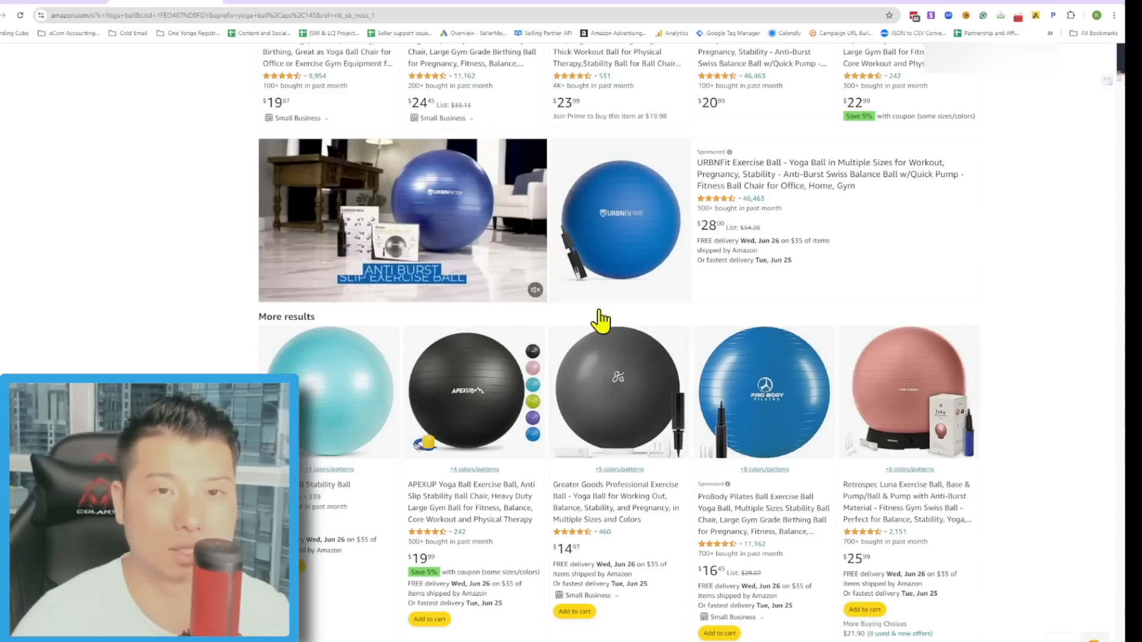
{"action": "scroll", "coordinate": [600, 312], "scroll_direction": "up", "scroll_amount": 20}
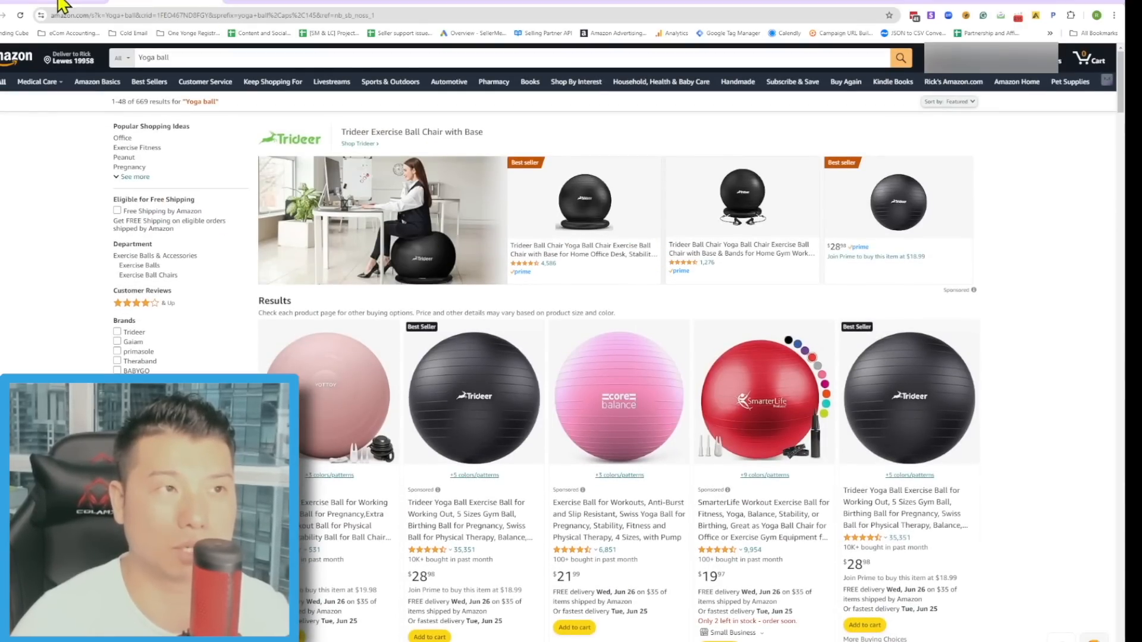
{"action": "left_click", "coordinate": [62, 5]}
{"action": "left_click", "coordinate": [549, 204]}
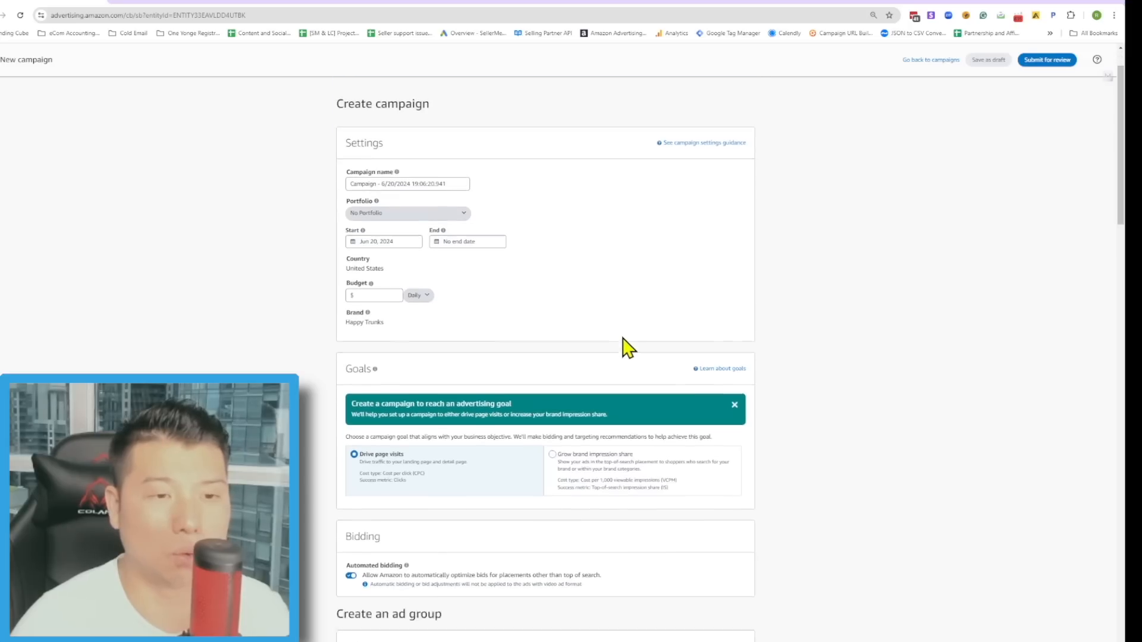
Review the new campaign form's goals, ad format and targeting sections, and read the automated bidding option.
{"action": "scroll", "coordinate": [625, 345], "scroll_direction": "down", "scroll_amount": 5}
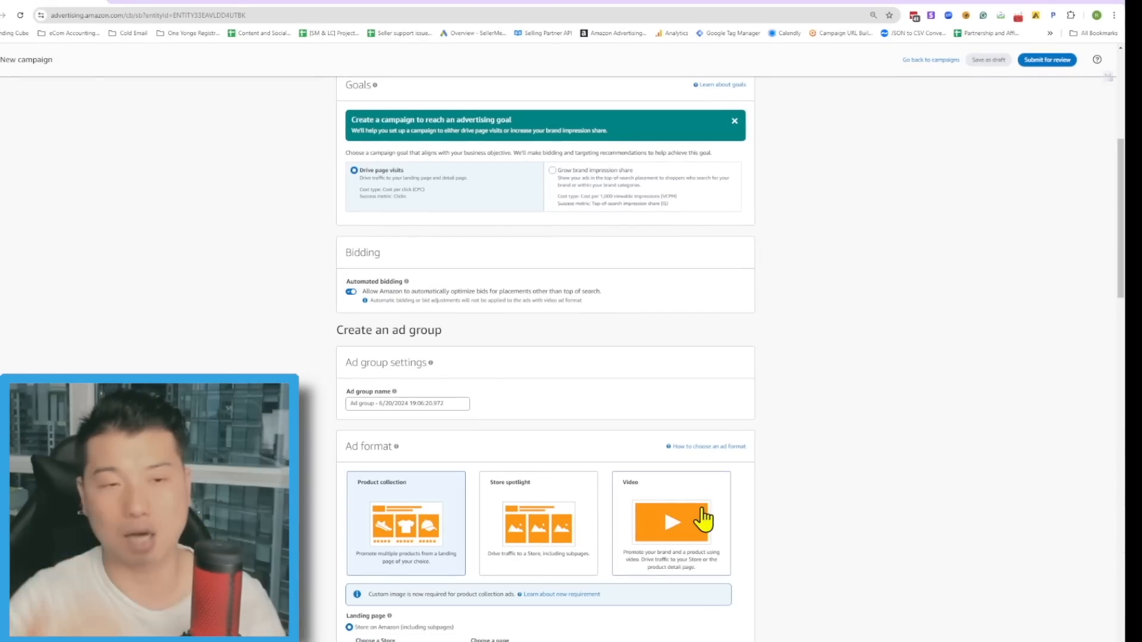
{"action": "scroll", "coordinate": [818, 405], "scroll_direction": "down", "scroll_amount": 5}
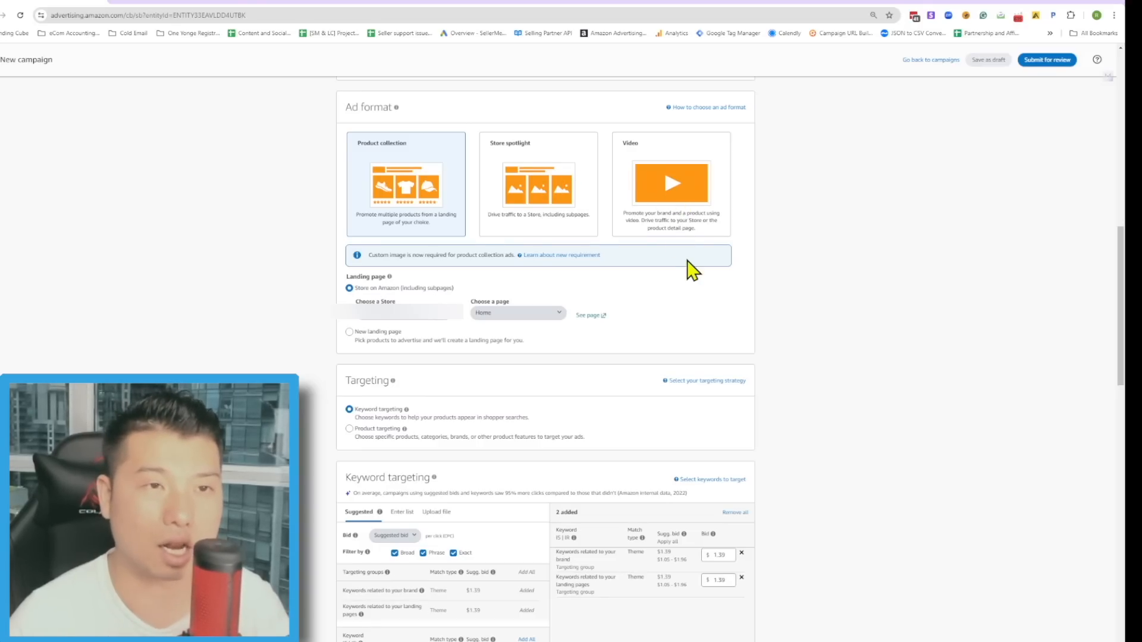
{"action": "scroll", "coordinate": [428, 229], "scroll_direction": "up", "scroll_amount": 4}
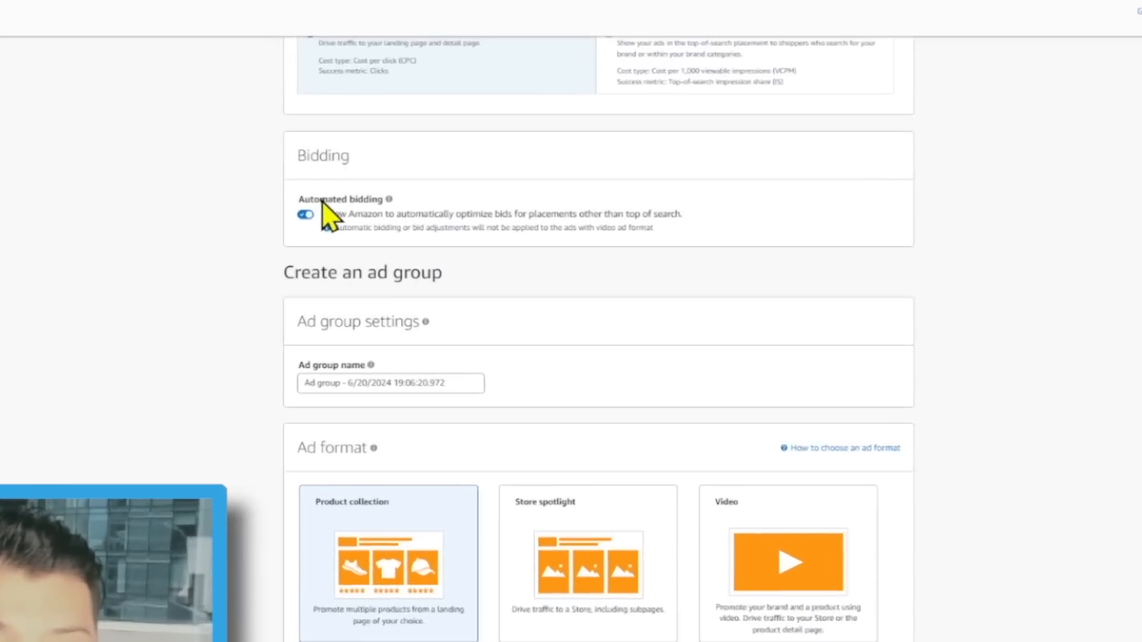
{"action": "left_click_drag", "start_coordinate": [360, 185], "coordinate": [402, 189]}
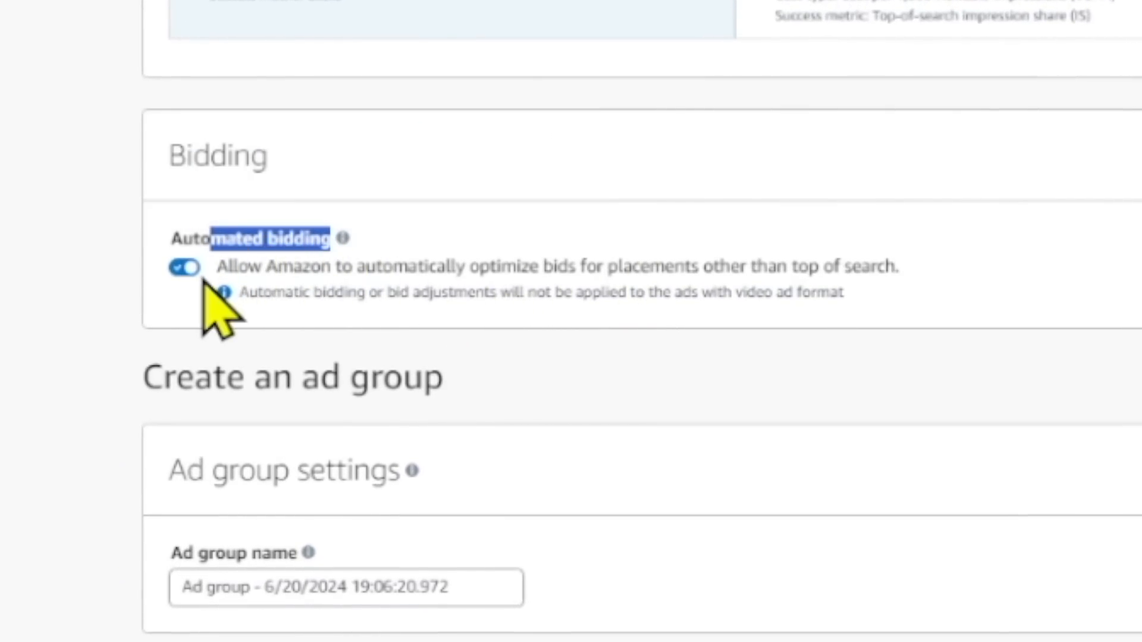
{"action": "left_click_drag", "start_coordinate": [249, 266], "coordinate": [675, 271]}
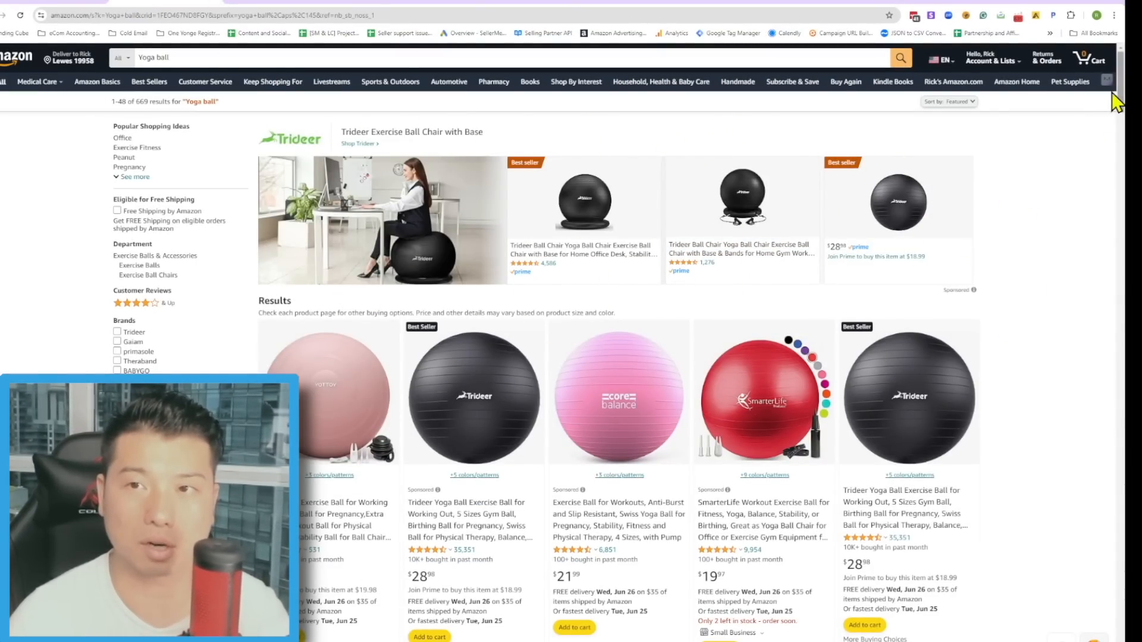
Examine the Yoga ball search results for ad placements other than top of search.
{"action": "left_click_drag", "start_coordinate": [1119, 95], "coordinate": [1113, 496]}
{"action": "scroll", "coordinate": [987, 469], "scroll_direction": "down", "scroll_amount": 12}
{"action": "scroll", "coordinate": [723, 452], "scroll_direction": "down", "scroll_amount": 10}
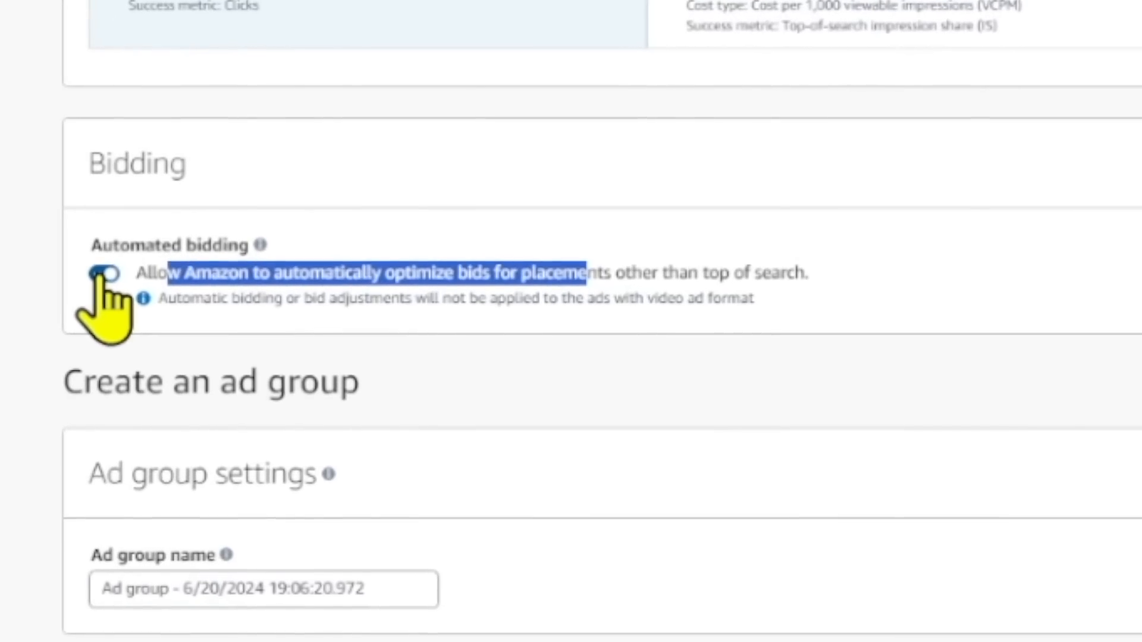
Turn off automated bidding and switch the custom bid adjustment to Increase by for placements other than top of search.
{"action": "left_click", "coordinate": [351, 194]}
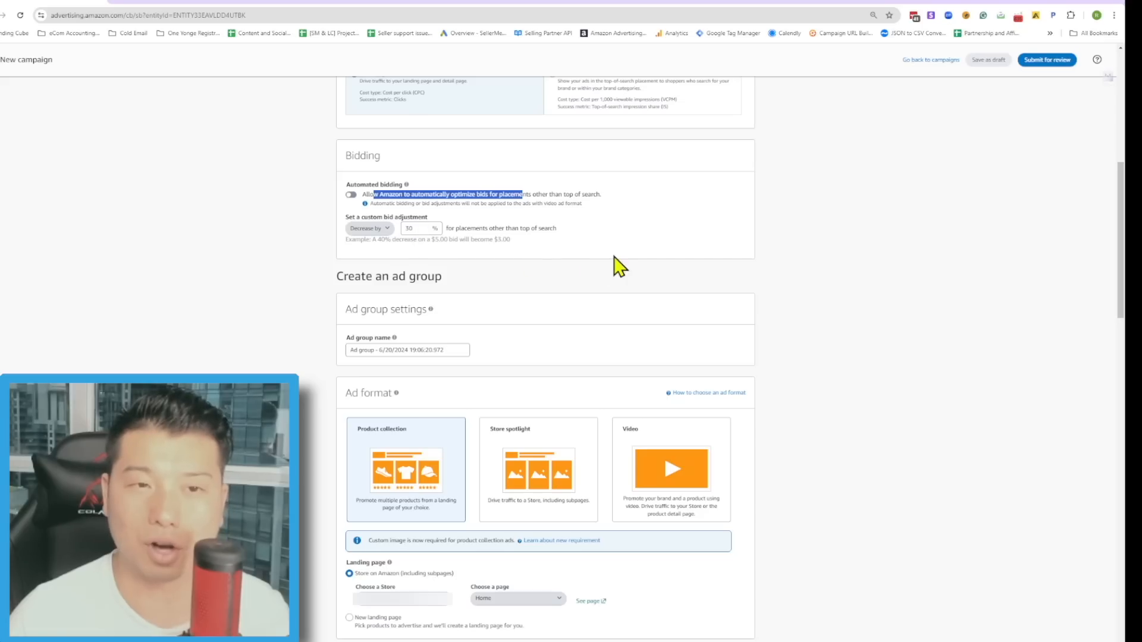
{"action": "double_click", "coordinate": [410, 229]}
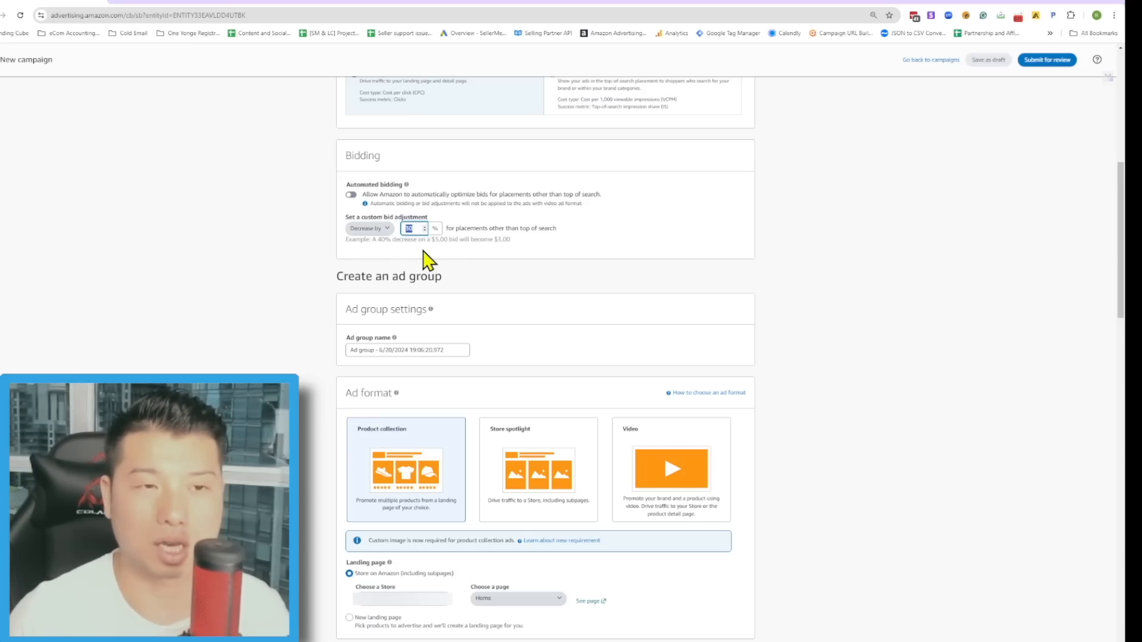
{"action": "left_click", "coordinate": [380, 231]}
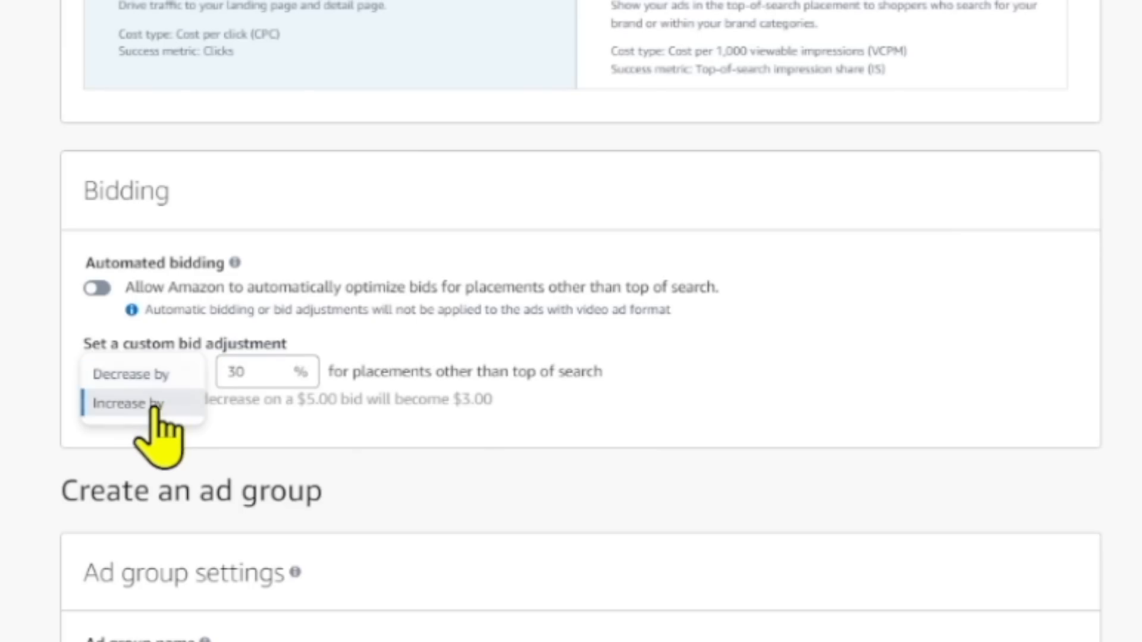
{"action": "left_click", "coordinate": [156, 404]}
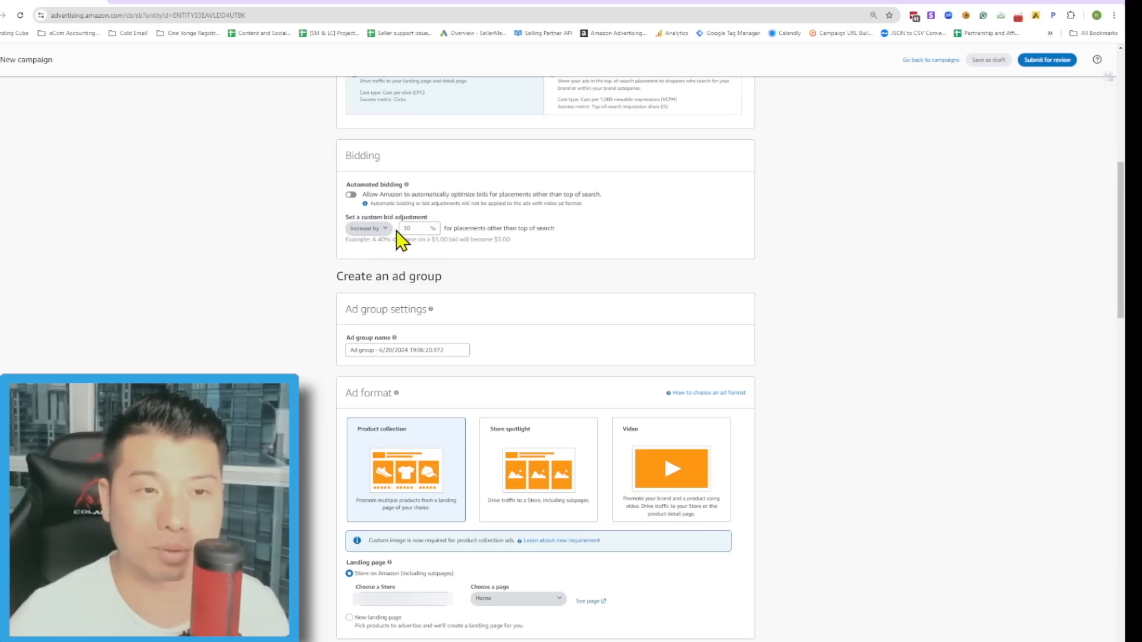
{"action": "left_click_drag", "start_coordinate": [450, 228], "coordinate": [555, 229]}
{"action": "left_click", "coordinate": [596, 235]}
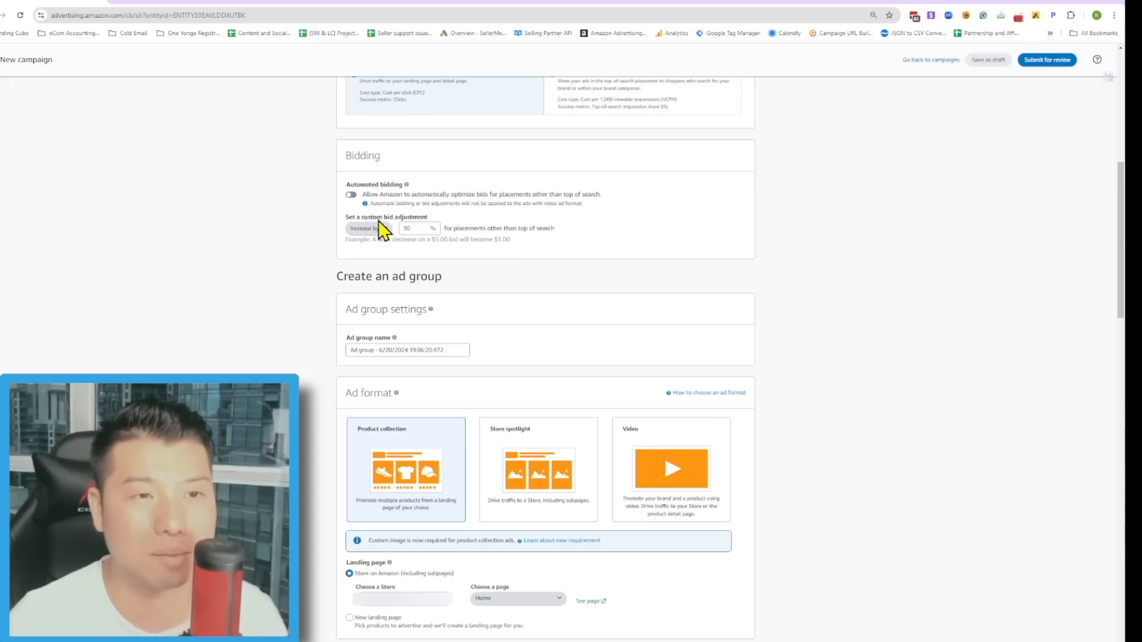
Turn automated bidding back on for placements other than top of search.
{"action": "left_click", "coordinate": [351, 195]}
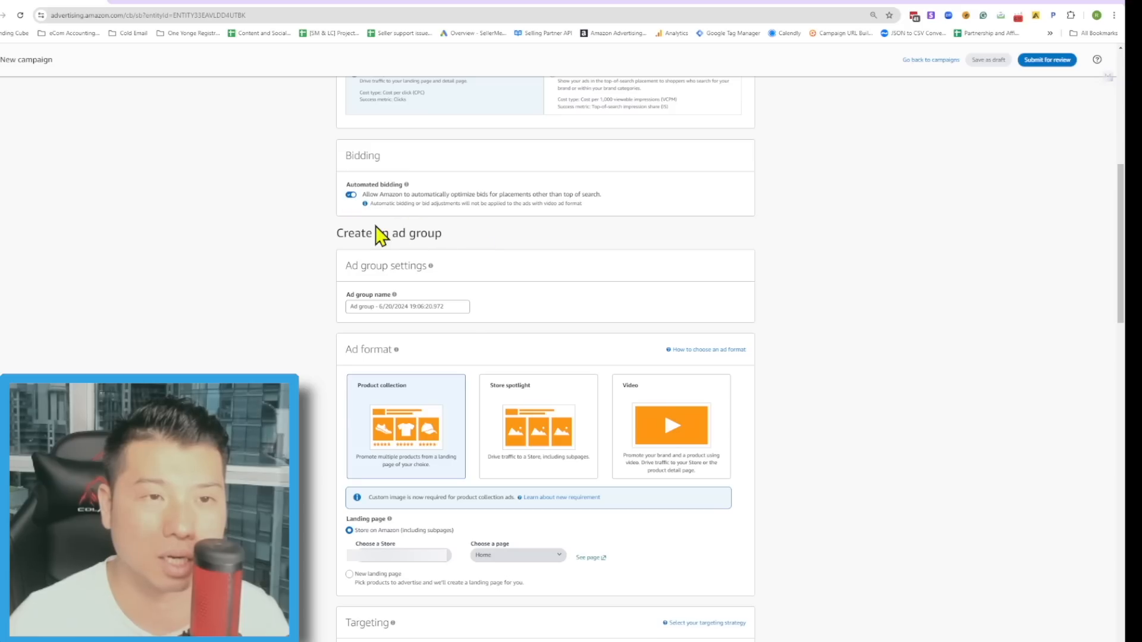
{"action": "left_click_drag", "start_coordinate": [528, 195], "coordinate": [621, 196]}
{"action": "left_click", "coordinate": [508, 190]}
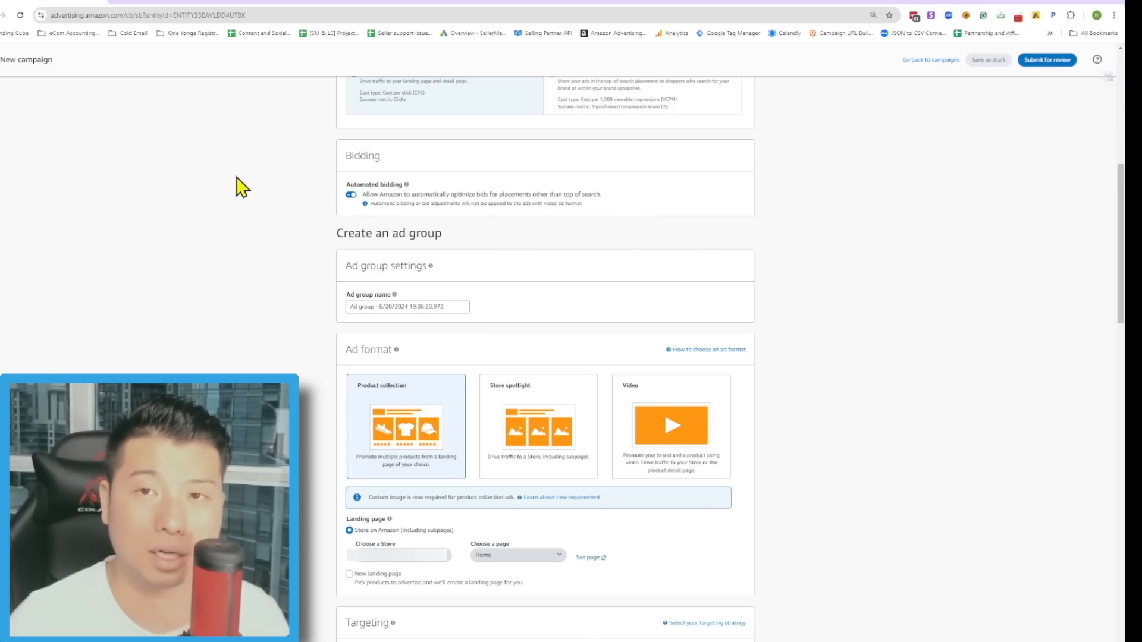
Examine page 2 of the Yoga ball search results, including the related brands section below the pagination.
{"action": "scroll", "coordinate": [887, 177], "scroll_direction": "down", "scroll_amount": 3}
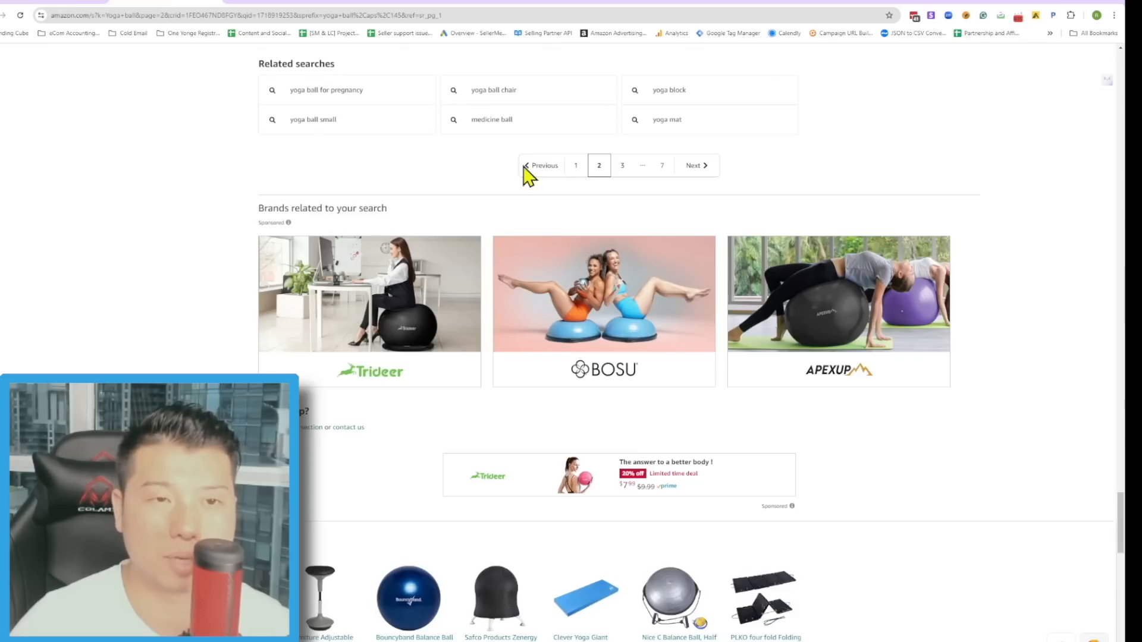
{"action": "scroll", "coordinate": [910, 283], "scroll_direction": "up", "scroll_amount": 7}
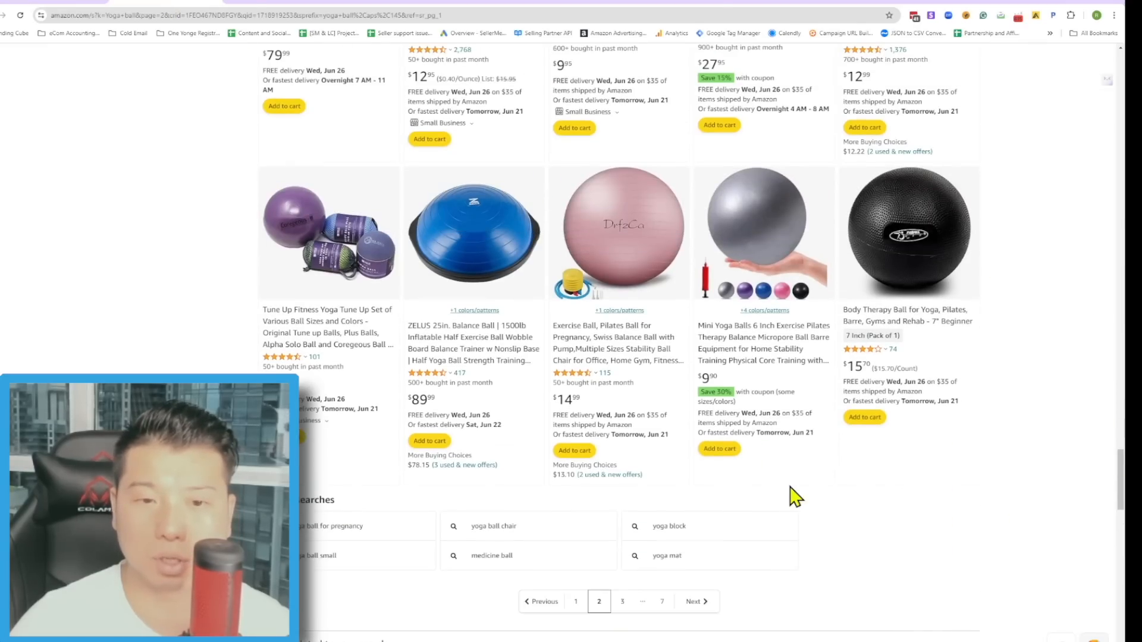
{"action": "left_click_drag", "start_coordinate": [1120, 485], "coordinate": [1118, 77]}
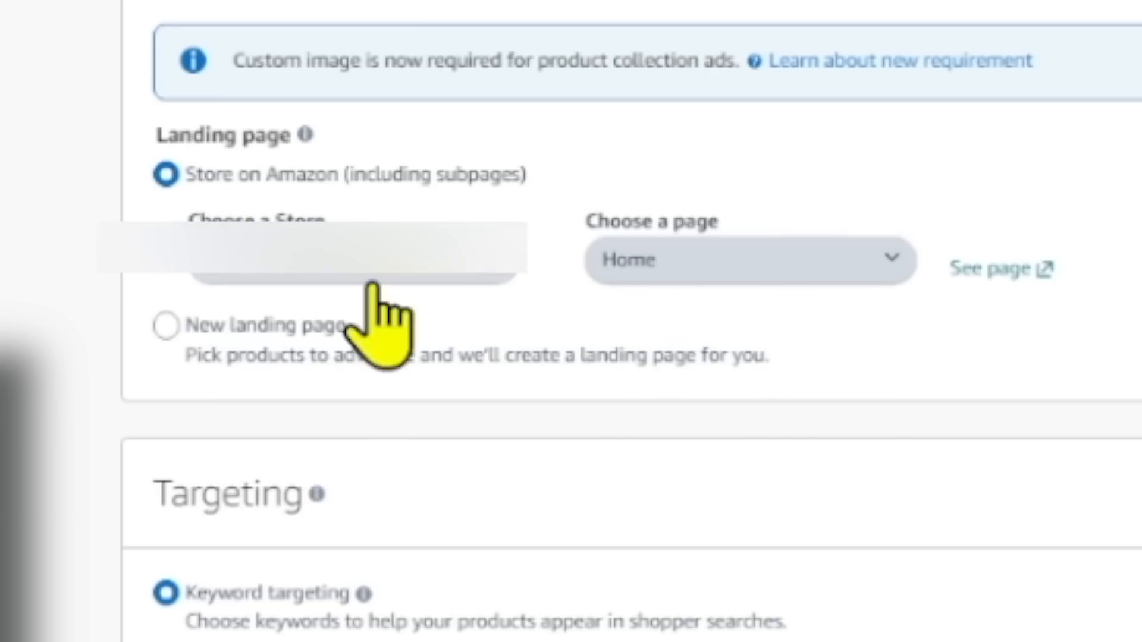
Check which Store pages can serve as the landing page, and view the Store's Home page.
{"action": "left_click", "coordinate": [714, 264]}
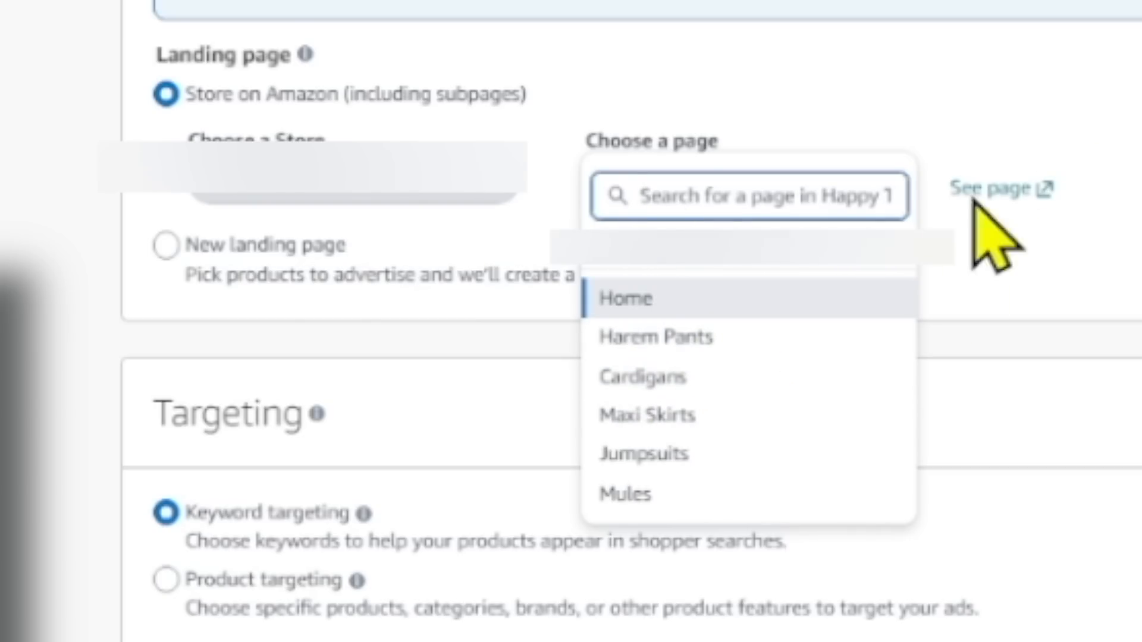
{"action": "left_click", "coordinate": [790, 290]}
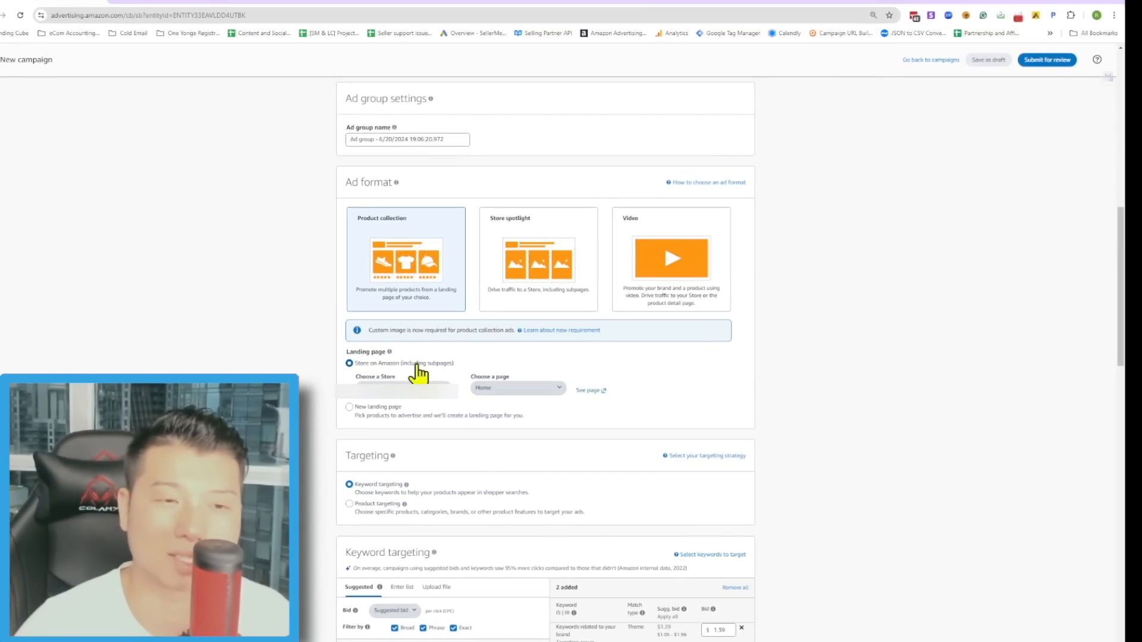
{"action": "left_click", "coordinate": [595, 389]}
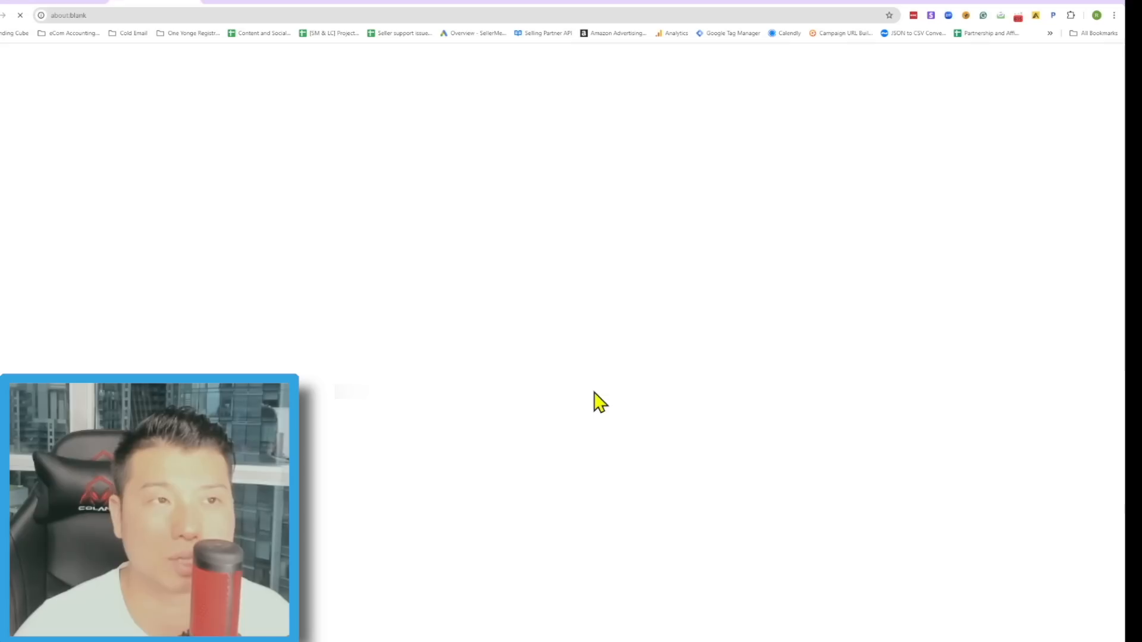
{"action": "scroll", "coordinate": [621, 376], "scroll_direction": "down", "scroll_amount": 5}
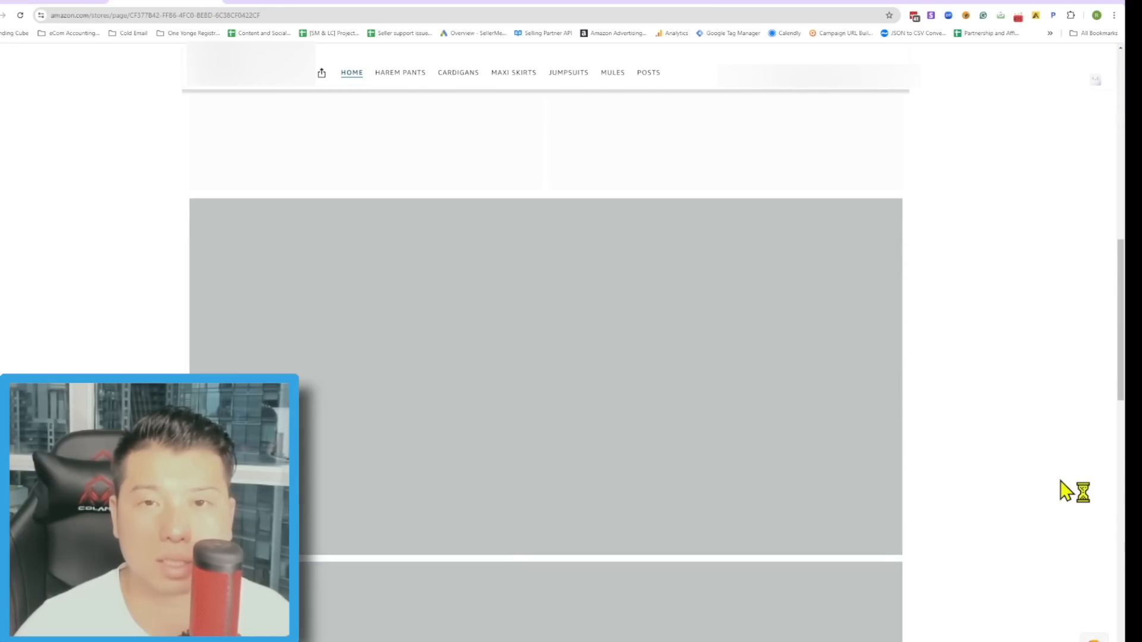
{"action": "scroll", "coordinate": [1047, 485], "scroll_direction": "down", "scroll_amount": 5}
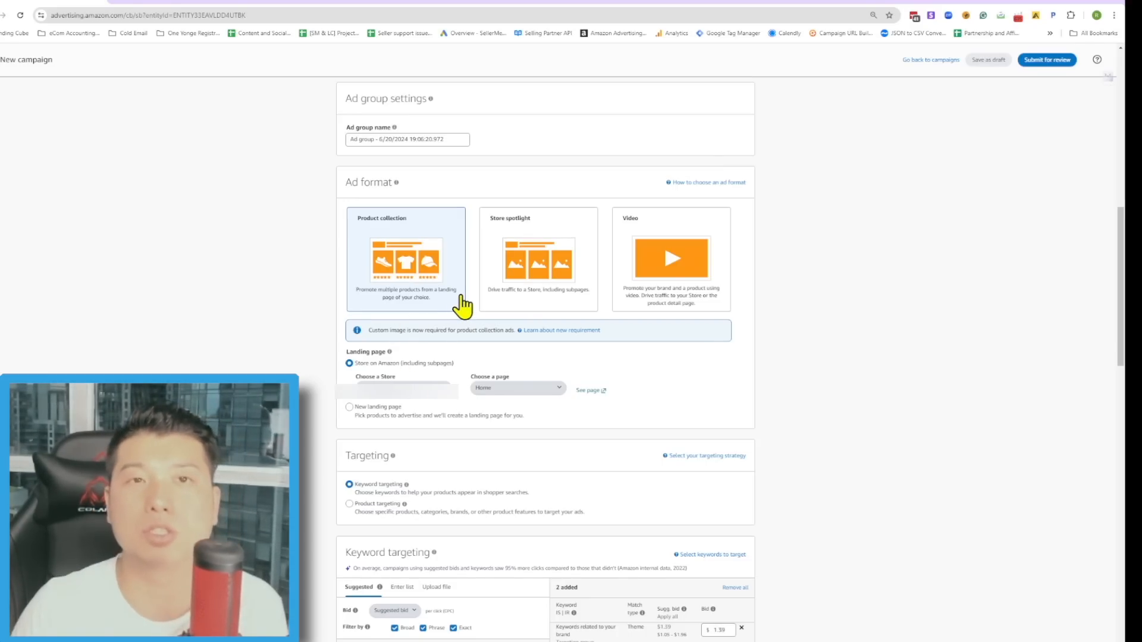
{"action": "left_click", "coordinate": [132, 4]}
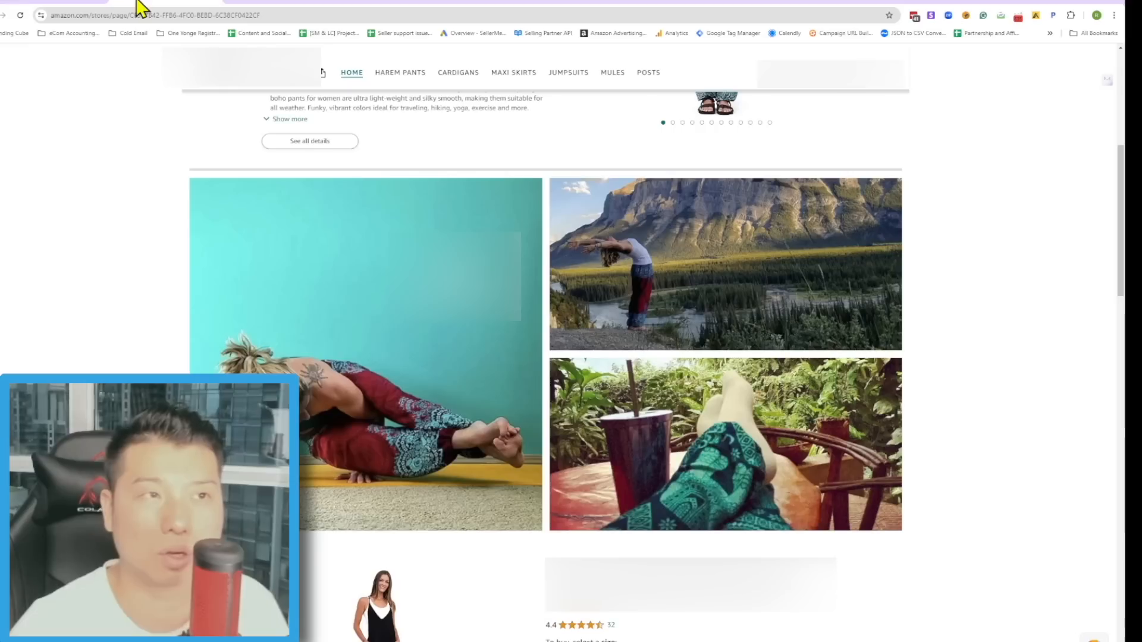
{"action": "left_click", "coordinate": [71, 6]}
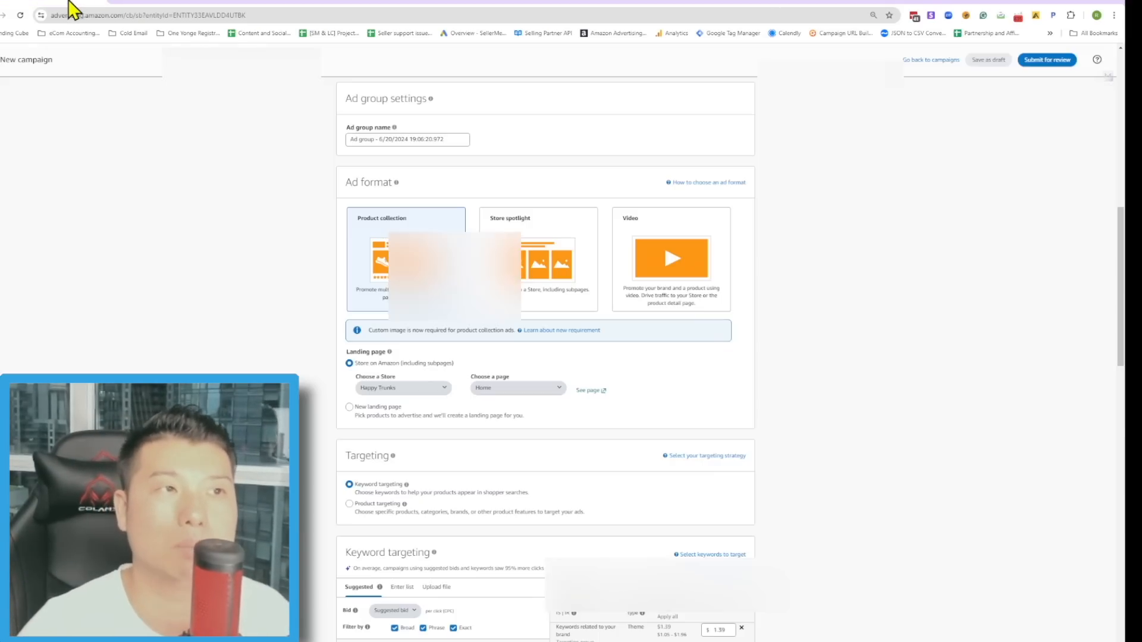
Set the product collection ad's landing page to New landing page and add three products to it.
{"action": "left_click", "coordinate": [376, 414]}
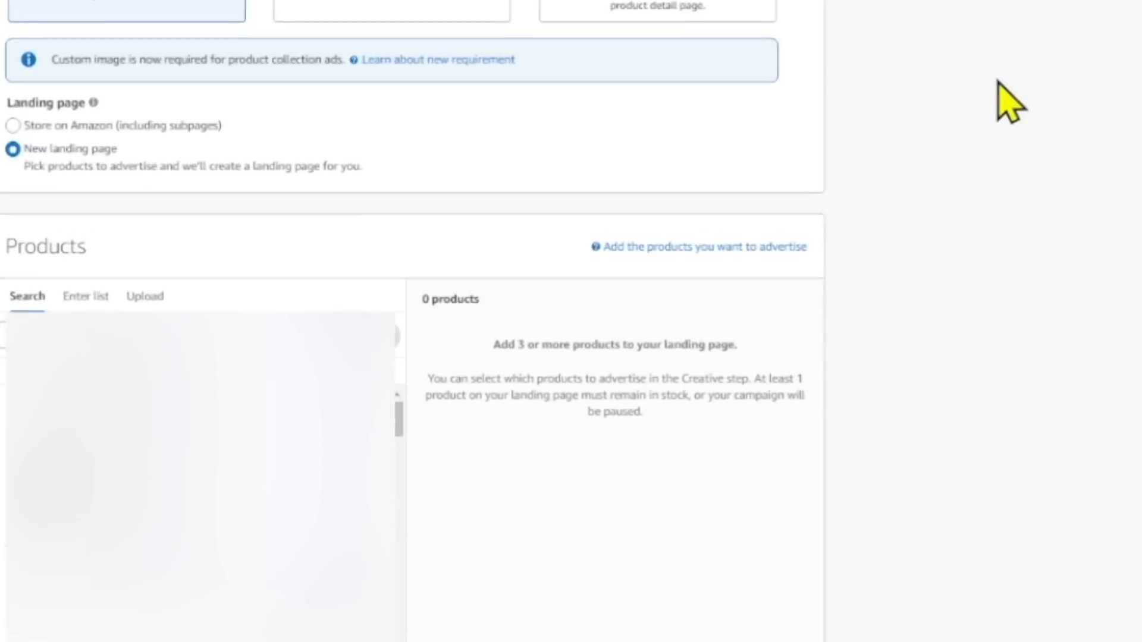
{"action": "left_click_drag", "start_coordinate": [368, 240], "coordinate": [757, 344]}
{"action": "left_click", "coordinate": [634, 349]}
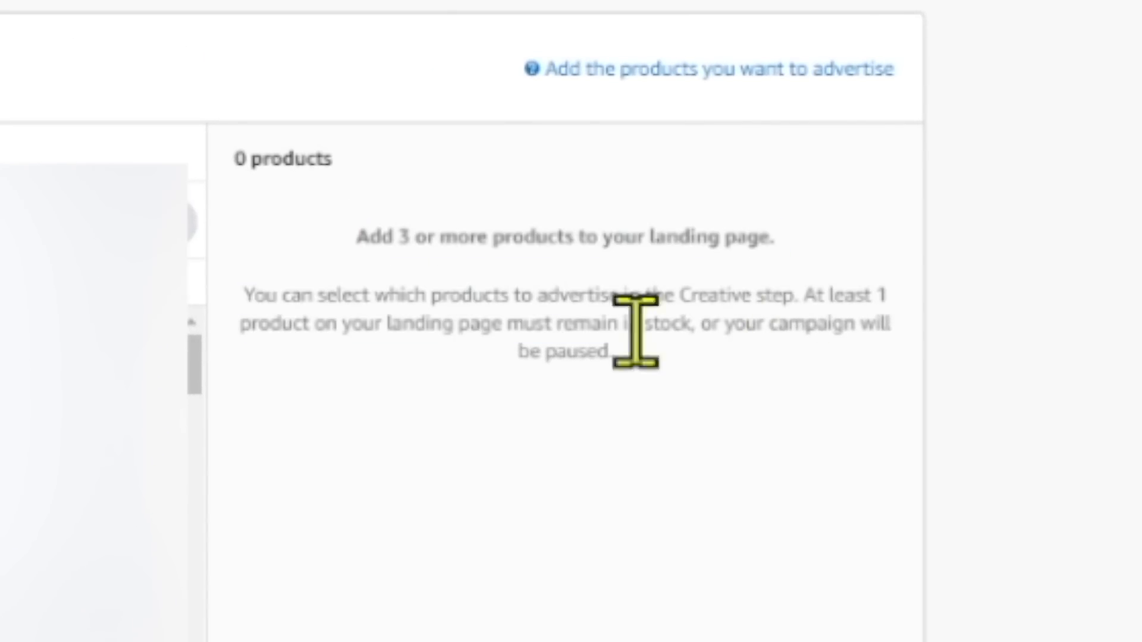
{"action": "scroll", "coordinate": [440, 511], "scroll_direction": "down", "scroll_amount": 1}
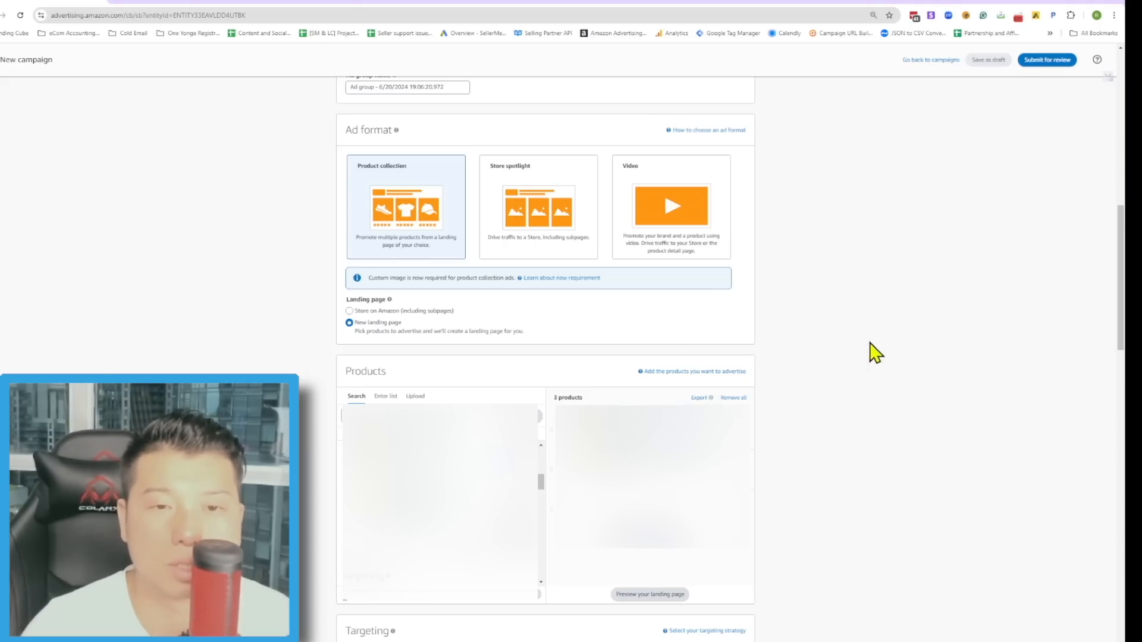
{"action": "scroll", "coordinate": [819, 416], "scroll_direction": "up", "scroll_amount": 3}
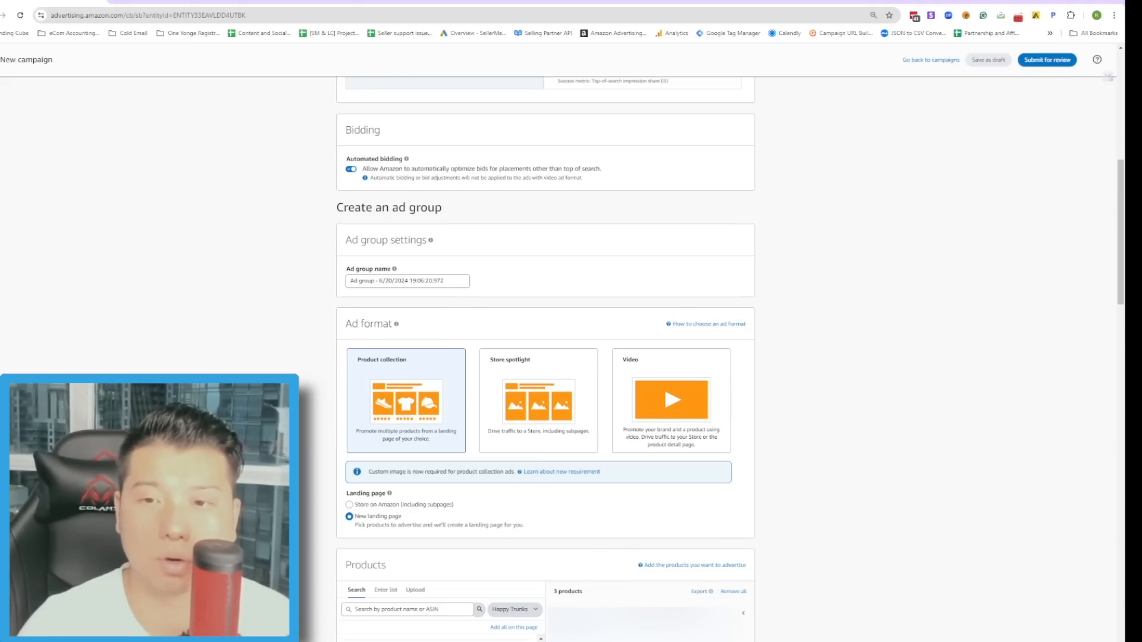
Examine the two theme targeting groups added under keyword targeting, for the brand and for the landing pages.
{"action": "scroll", "coordinate": [546, 357], "scroll_direction": "down", "scroll_amount": 10}
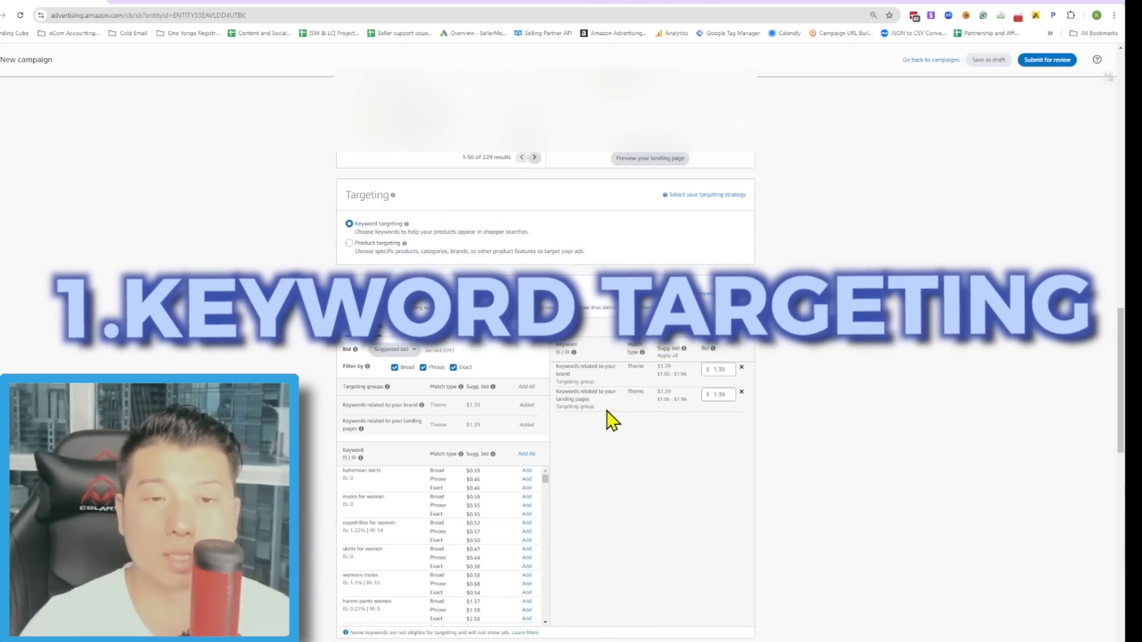
{"action": "left_click_drag", "start_coordinate": [604, 413], "coordinate": [561, 367]}
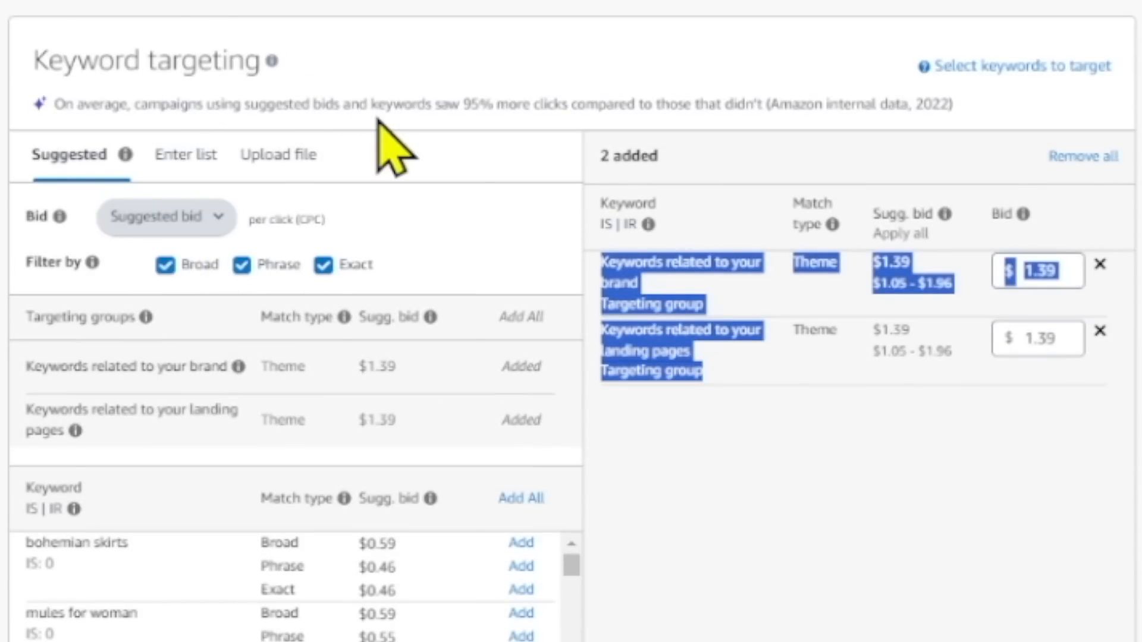
{"action": "left_click", "coordinate": [869, 353]}
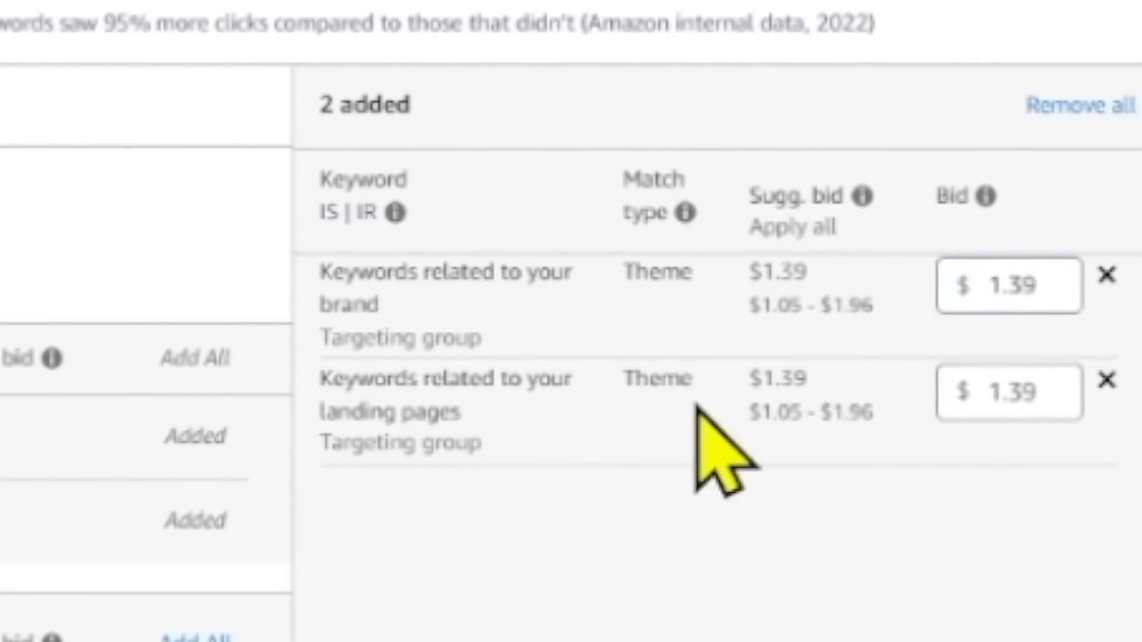
{"action": "left_click_drag", "start_coordinate": [698, 405], "coordinate": [645, 403]}
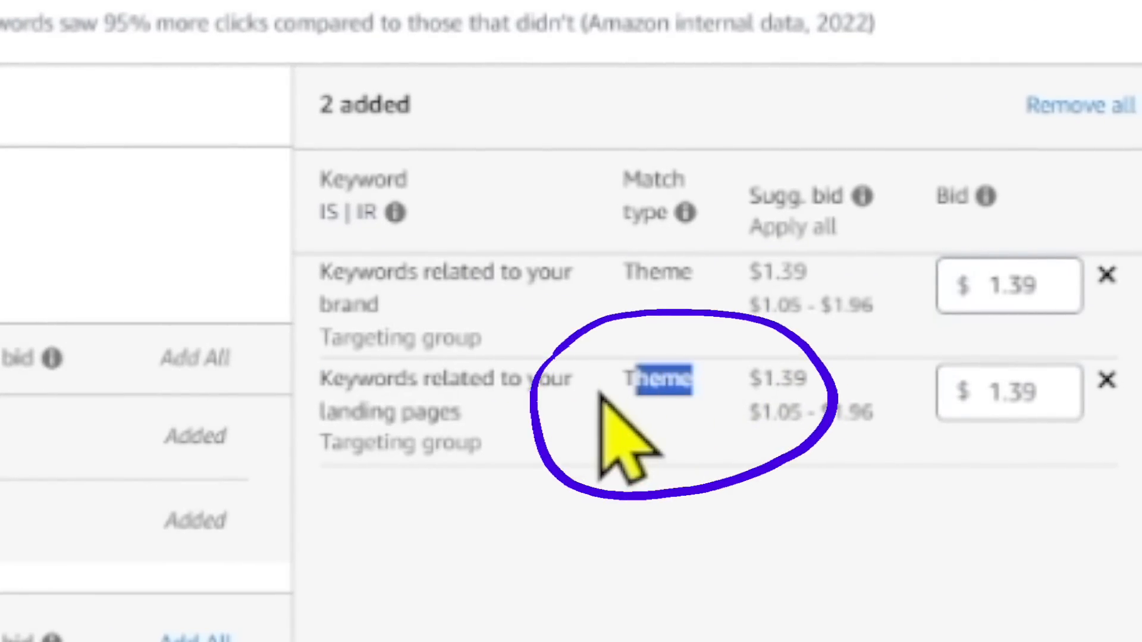
{"action": "left_click", "coordinate": [645, 414]}
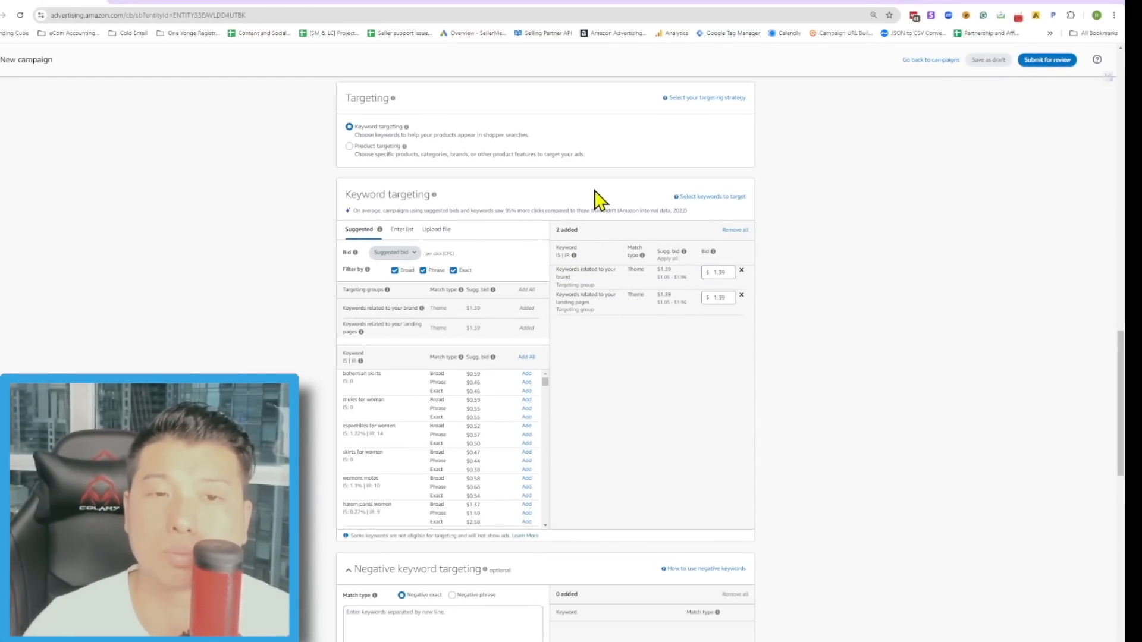
{"action": "left_click_drag", "start_coordinate": [595, 286], "coordinate": [557, 269]}
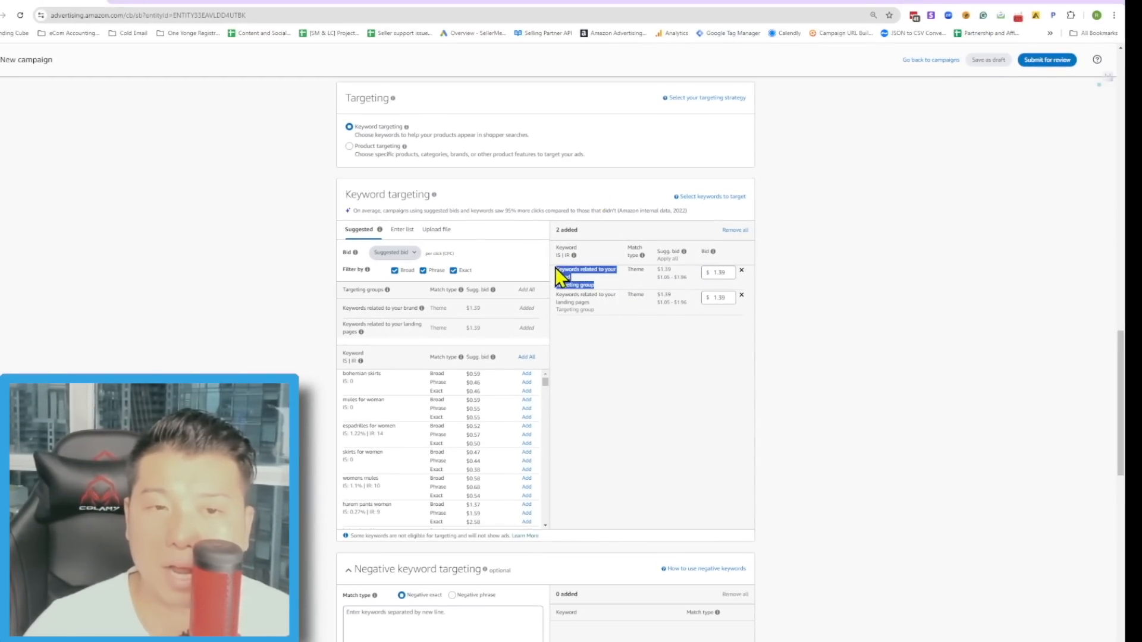
{"action": "left_click_drag", "start_coordinate": [600, 313], "coordinate": [557, 295]}
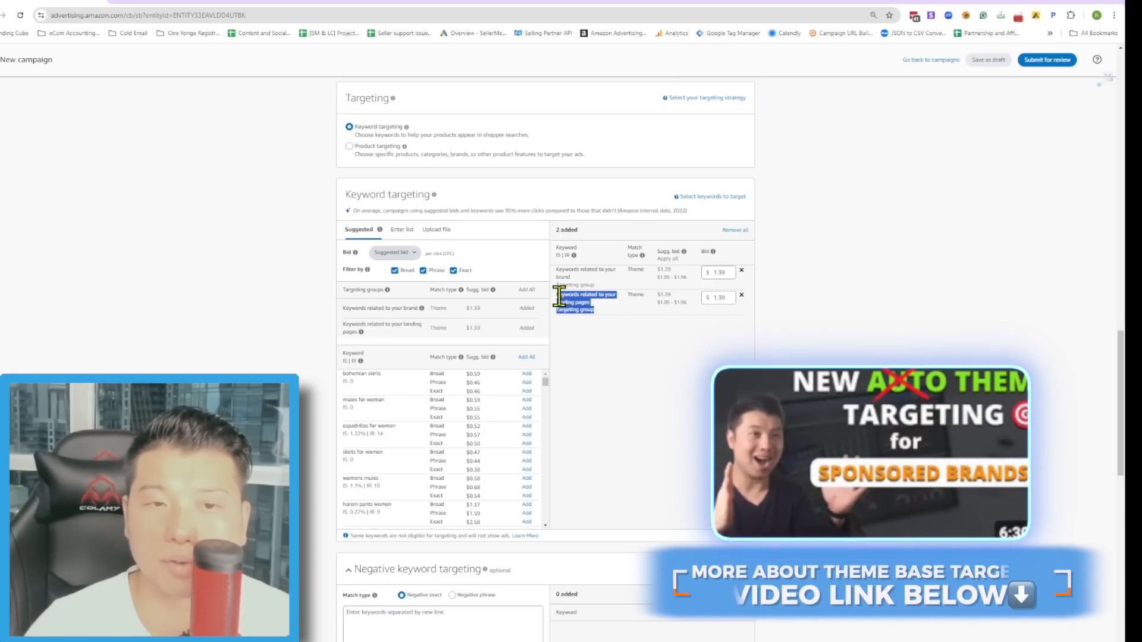
{"action": "left_click", "coordinate": [632, 330]}
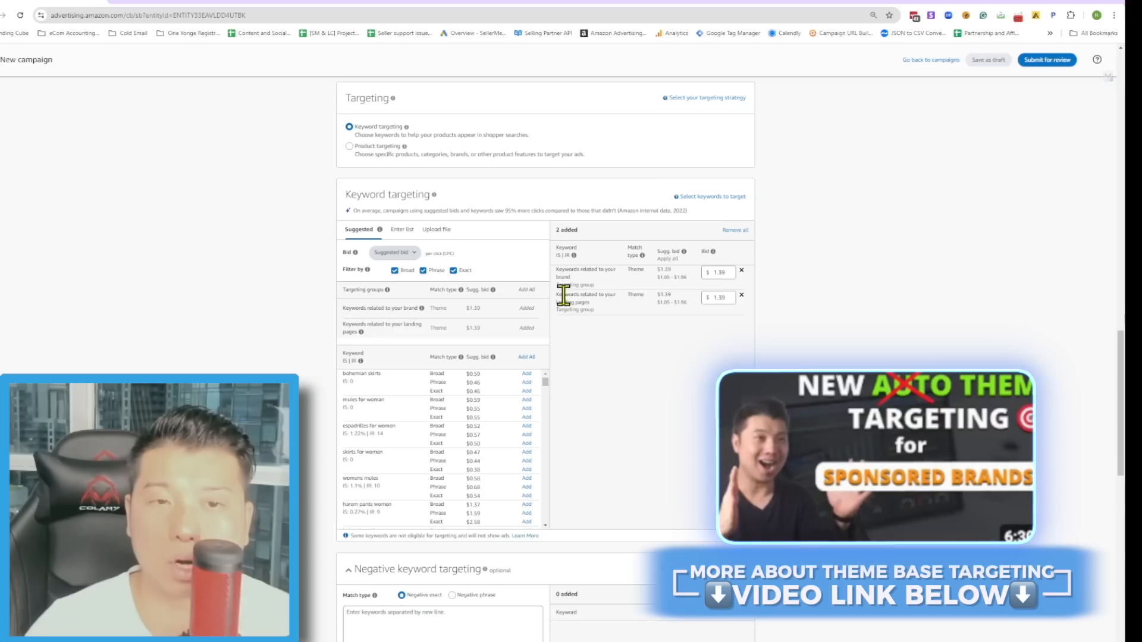
{"action": "left_click_drag", "start_coordinate": [561, 294], "coordinate": [614, 314]}
Switch the product collection ad's landing page to Store on Amazon (including subpages).
{"action": "scroll", "coordinate": [637, 339], "scroll_direction": "up", "scroll_amount": 8}
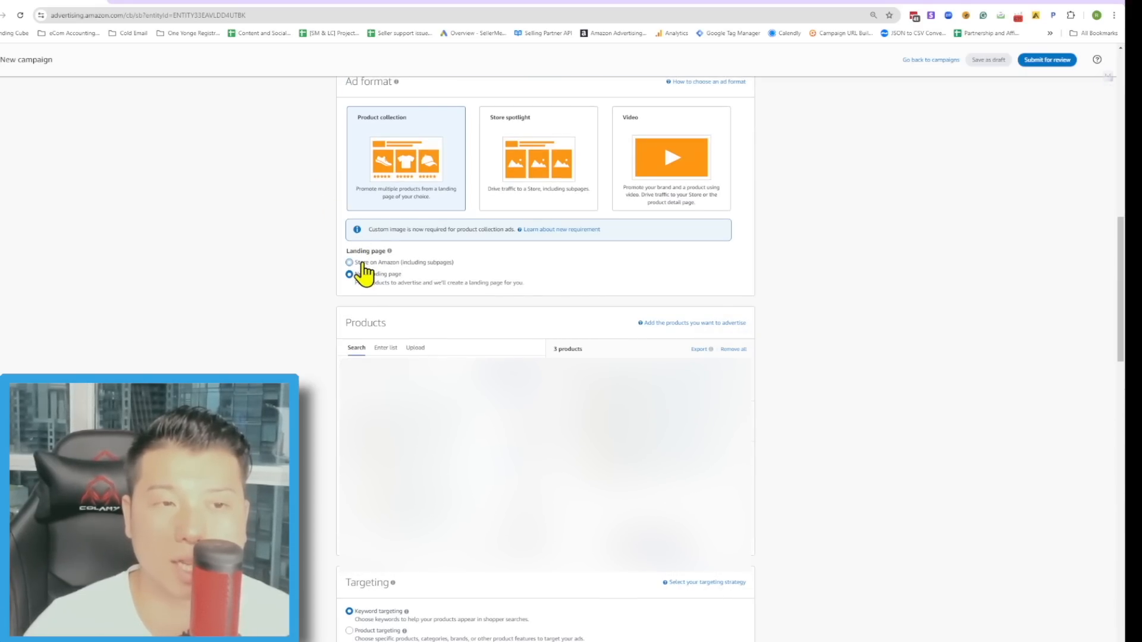
{"action": "scroll", "coordinate": [301, 352], "scroll_direction": "down", "scroll_amount": 7}
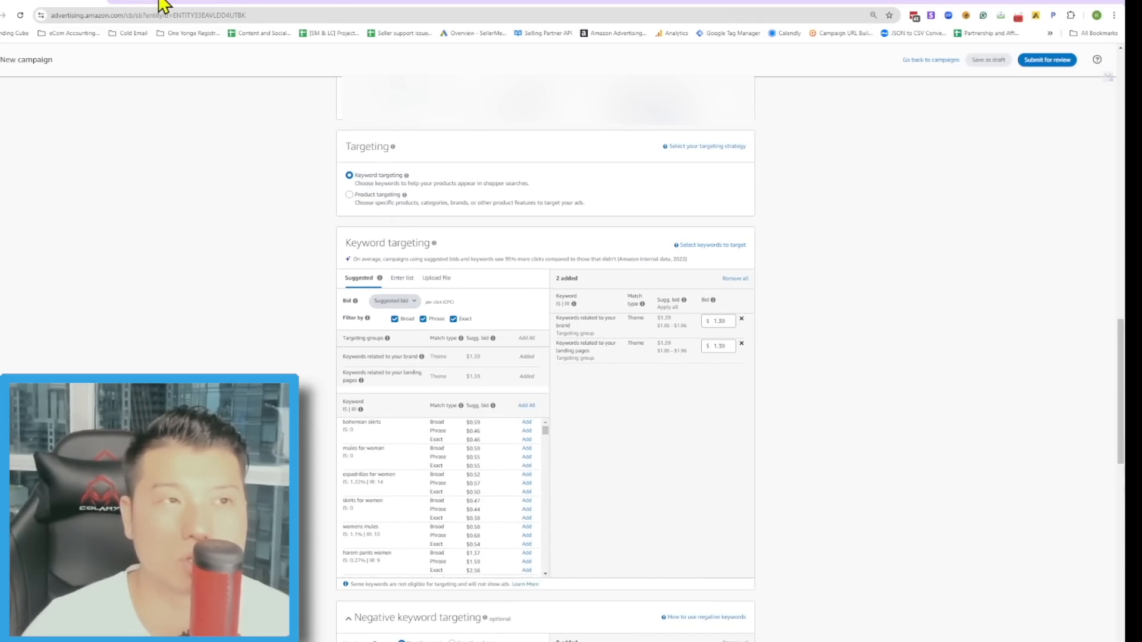
{"action": "scroll", "coordinate": [665, 302], "scroll_direction": "up", "scroll_amount": 3}
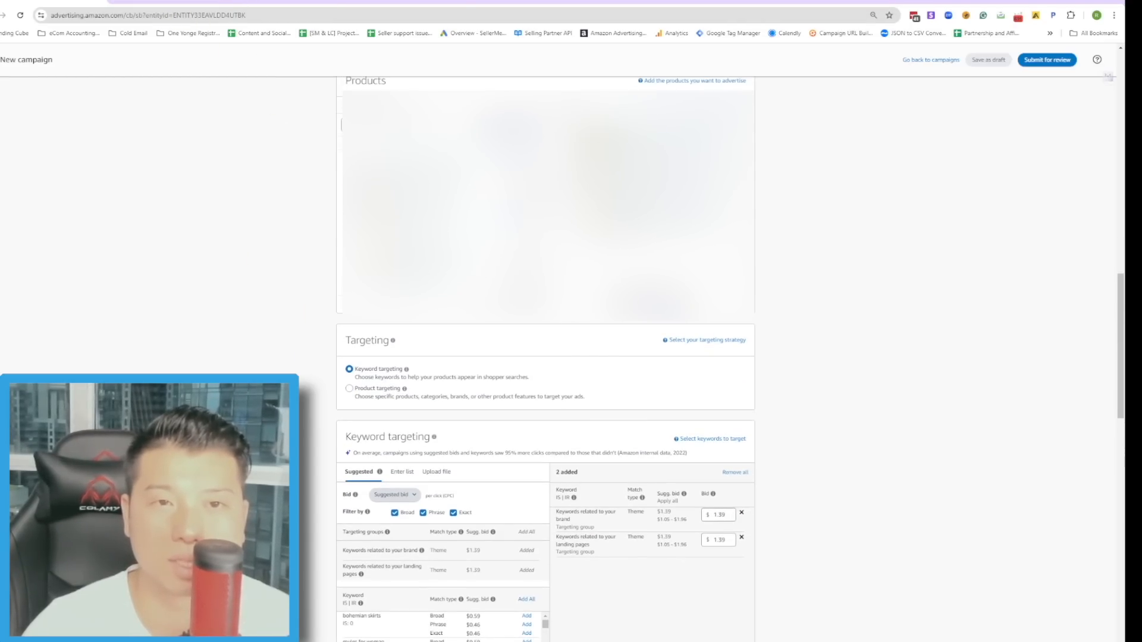
{"action": "scroll", "coordinate": [357, 238], "scroll_direction": "up", "scroll_amount": 3}
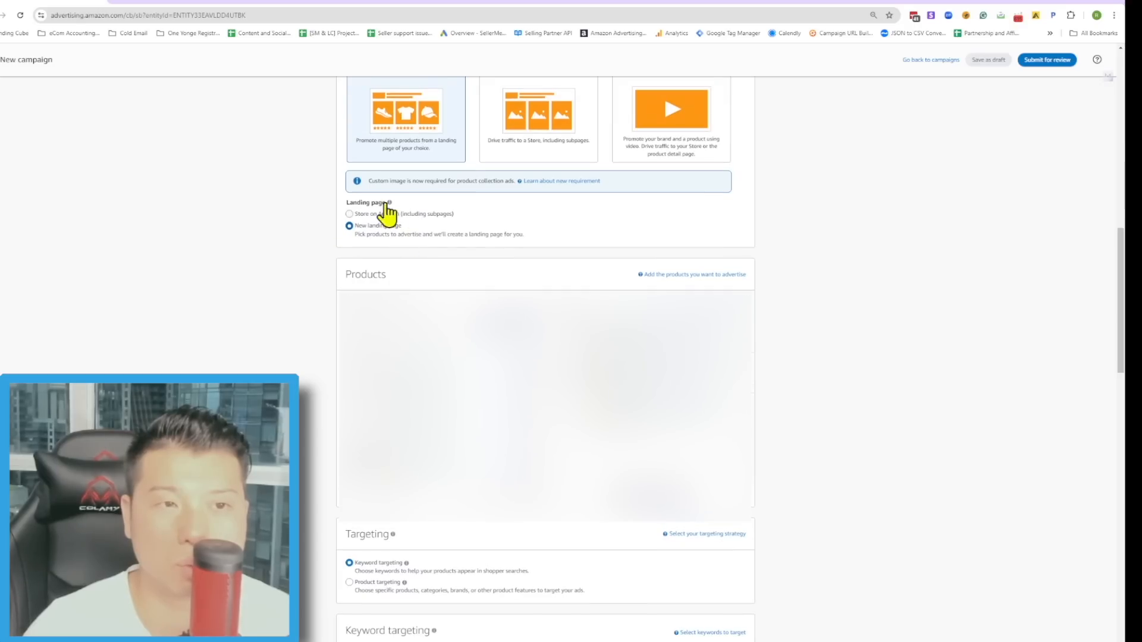
{"action": "left_click", "coordinate": [387, 217]}
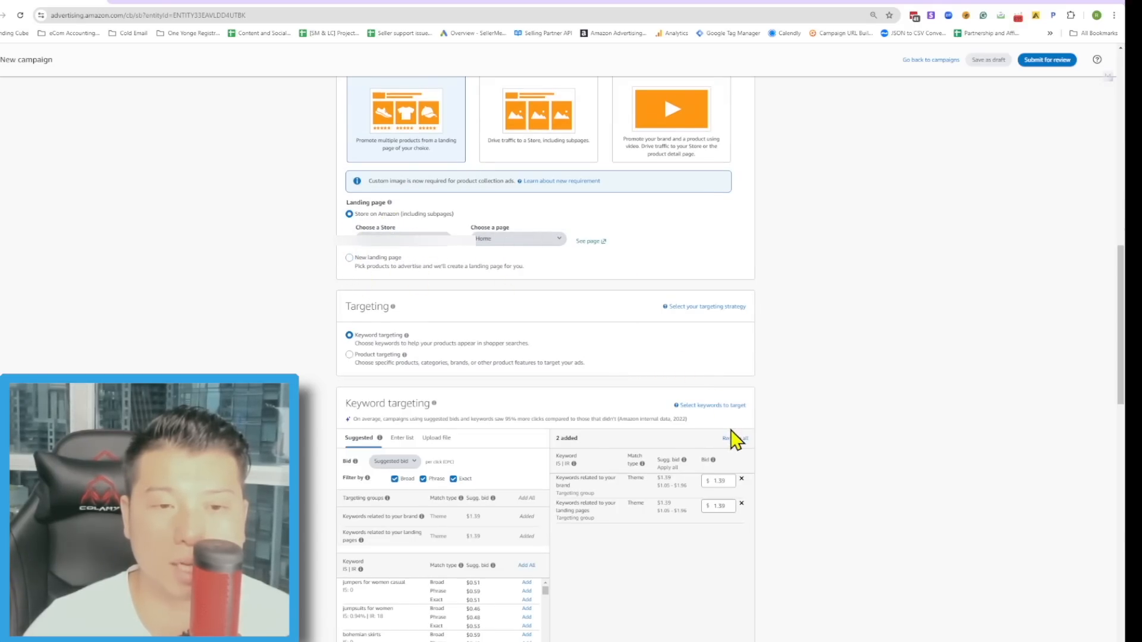
Remove both theme targeting groups from the campaign's added keyword targets.
{"action": "scroll", "coordinate": [734, 439], "scroll_direction": "down", "scroll_amount": 3}
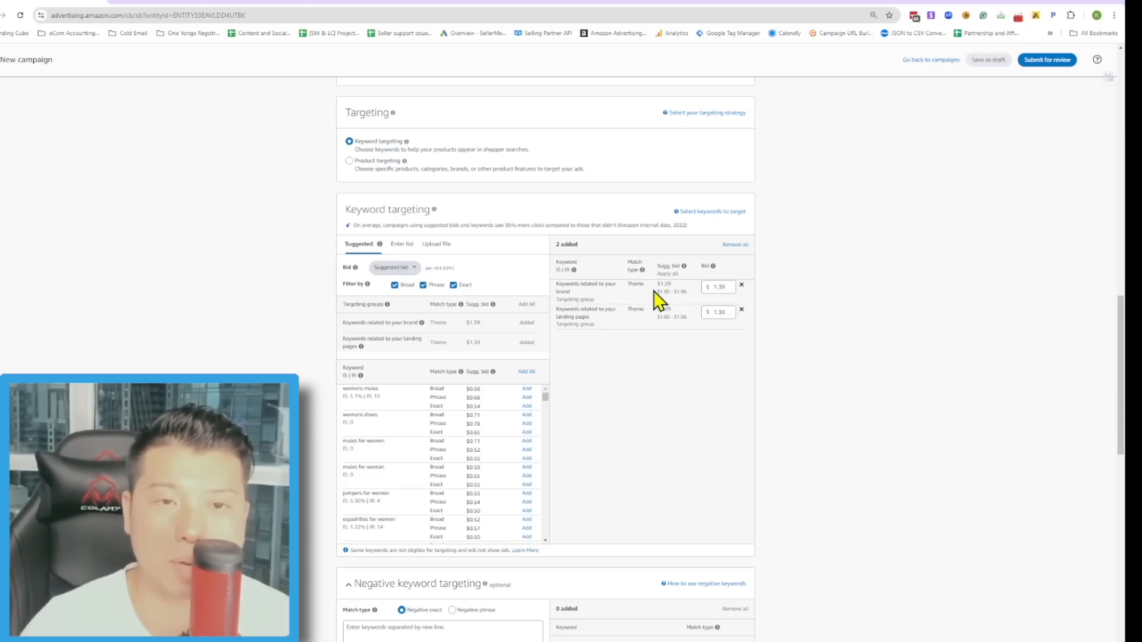
{"action": "left_click_drag", "start_coordinate": [681, 329], "coordinate": [581, 296]}
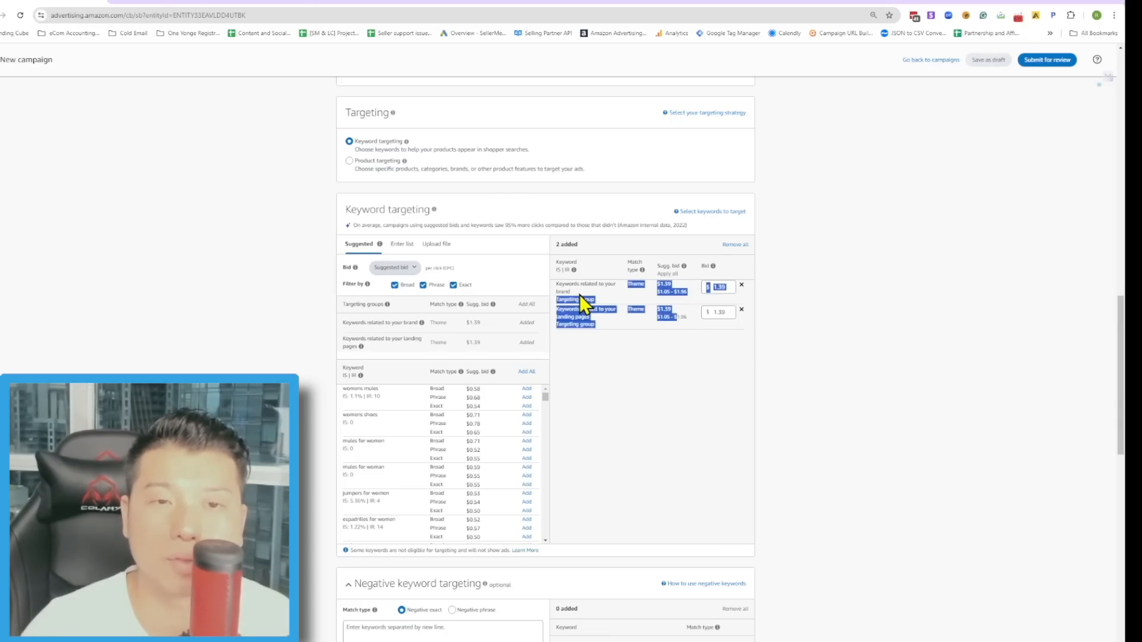
{"action": "left_click", "coordinate": [837, 387]}
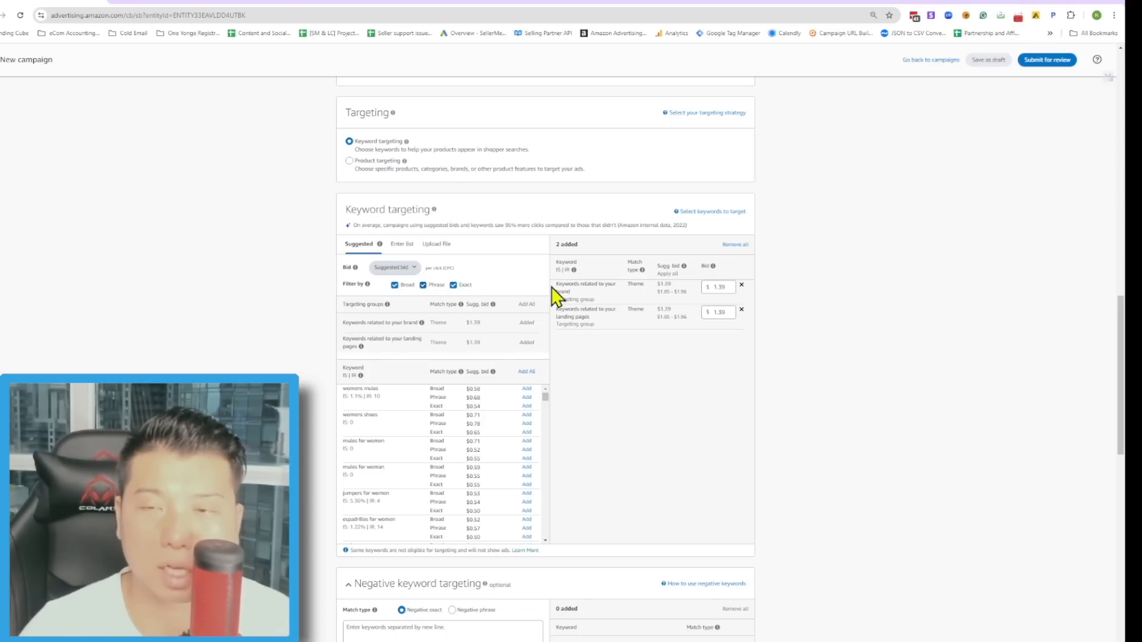
{"action": "left_click", "coordinate": [735, 245]}
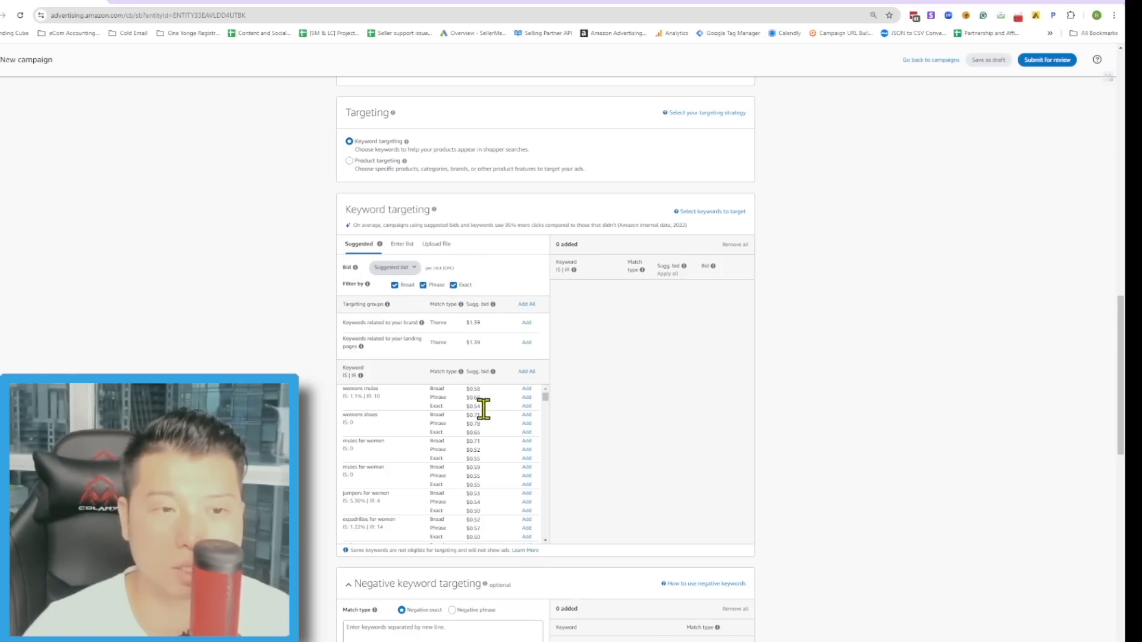
Add the suggested keyword "womens mules" in broad, phrase and exact match at the suggested bids, and review the added match types.
{"action": "scroll", "coordinate": [301, 449], "scroll_direction": "down", "scroll_amount": 2}
{"action": "scroll", "coordinate": [339, 446], "scroll_direction": "up", "scroll_amount": 1}
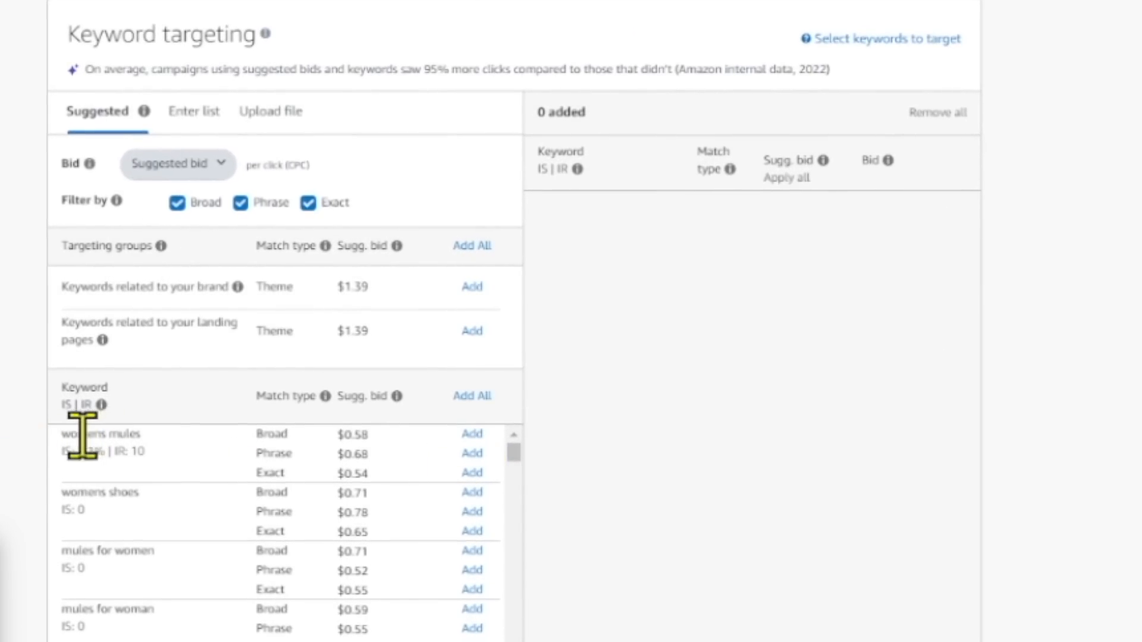
{"action": "left_click", "coordinate": [473, 435]}
{"action": "left_click", "coordinate": [472, 454]}
{"action": "left_click", "coordinate": [472, 473]}
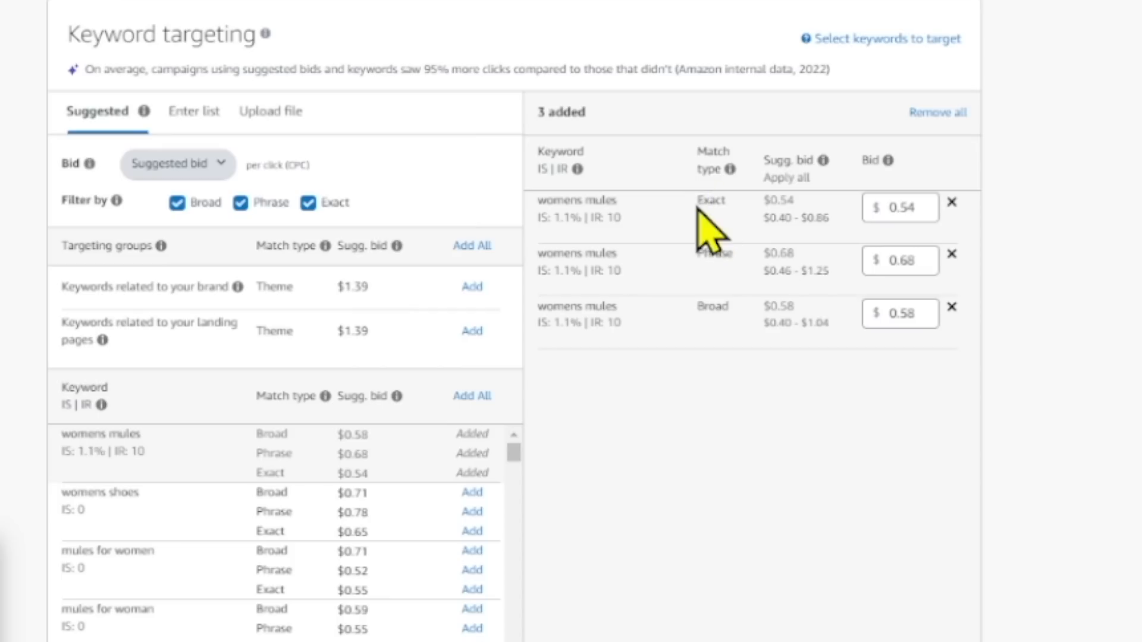
{"action": "left_click_drag", "start_coordinate": [697, 206], "coordinate": [742, 206]}
{"action": "left_click_drag", "start_coordinate": [737, 246], "coordinate": [622, 268]}
{"action": "left_click_drag", "start_coordinate": [623, 313], "coordinate": [762, 311]}
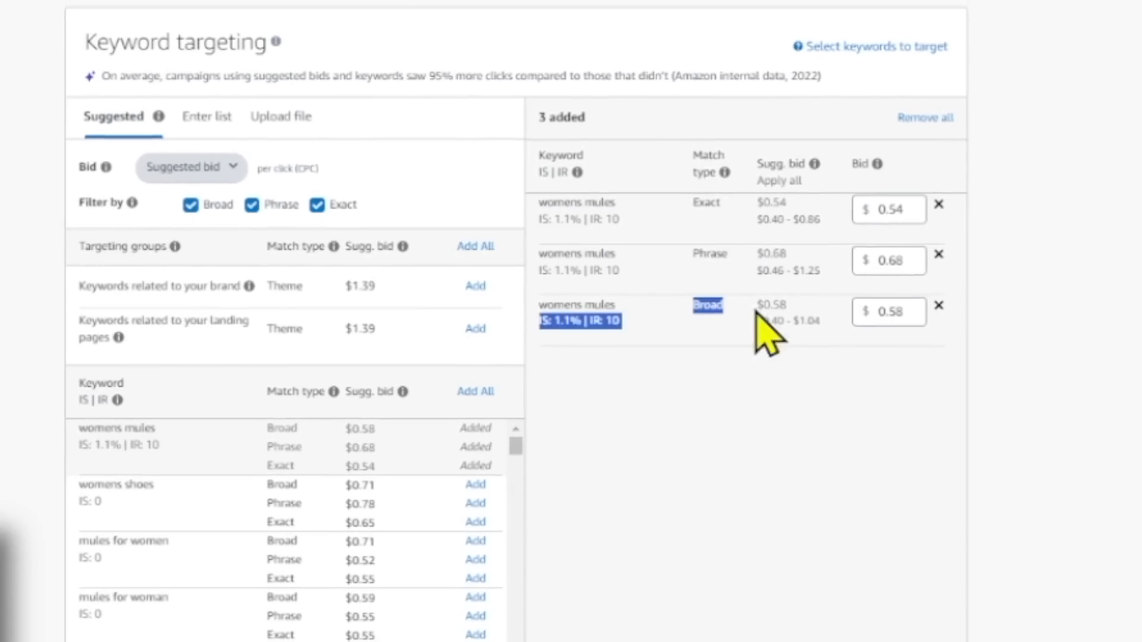
{"action": "left_click", "coordinate": [623, 314]}
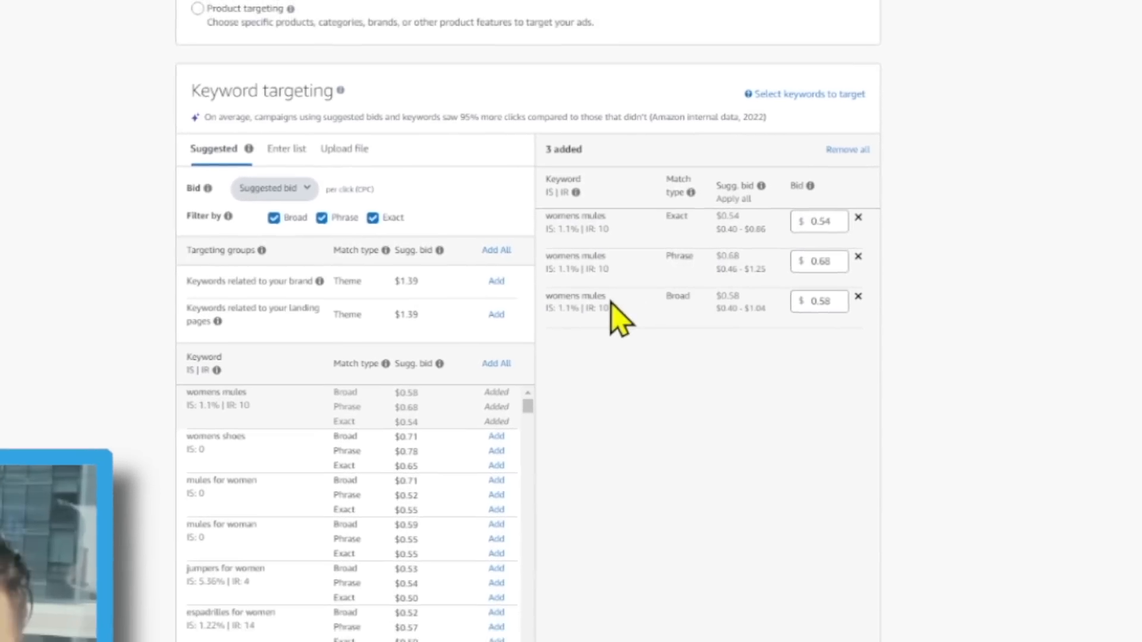
{"action": "left_click_drag", "start_coordinate": [610, 302], "coordinate": [542, 296]}
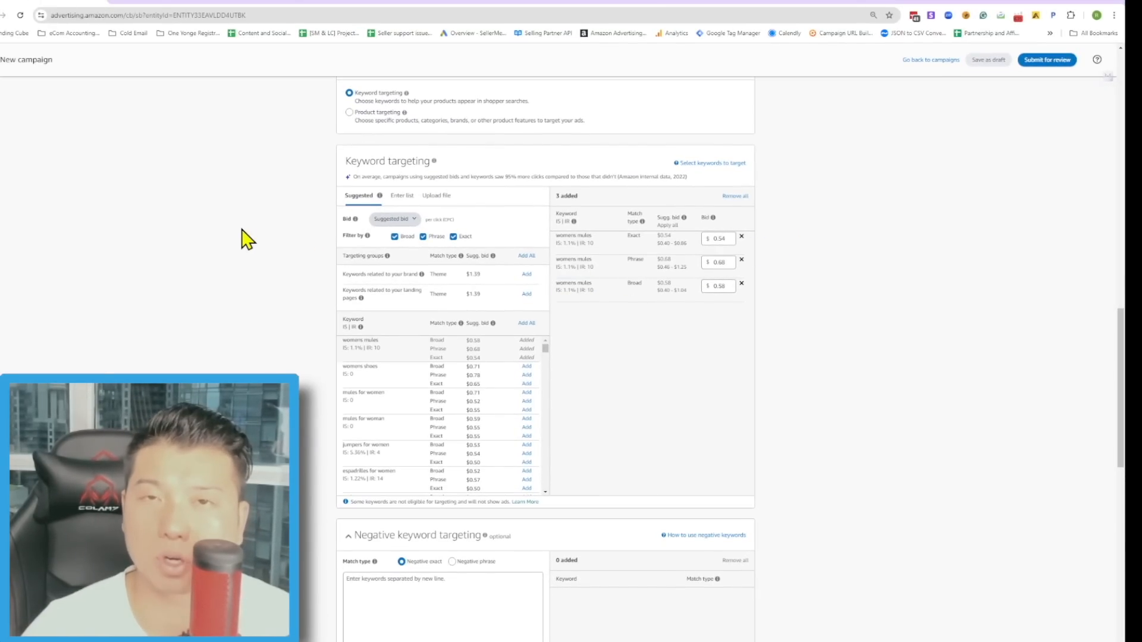
Remove all three "womens mules" keywords from the added keyword targets.
{"action": "scroll", "coordinate": [242, 240], "scroll_direction": "up", "scroll_amount": 2}
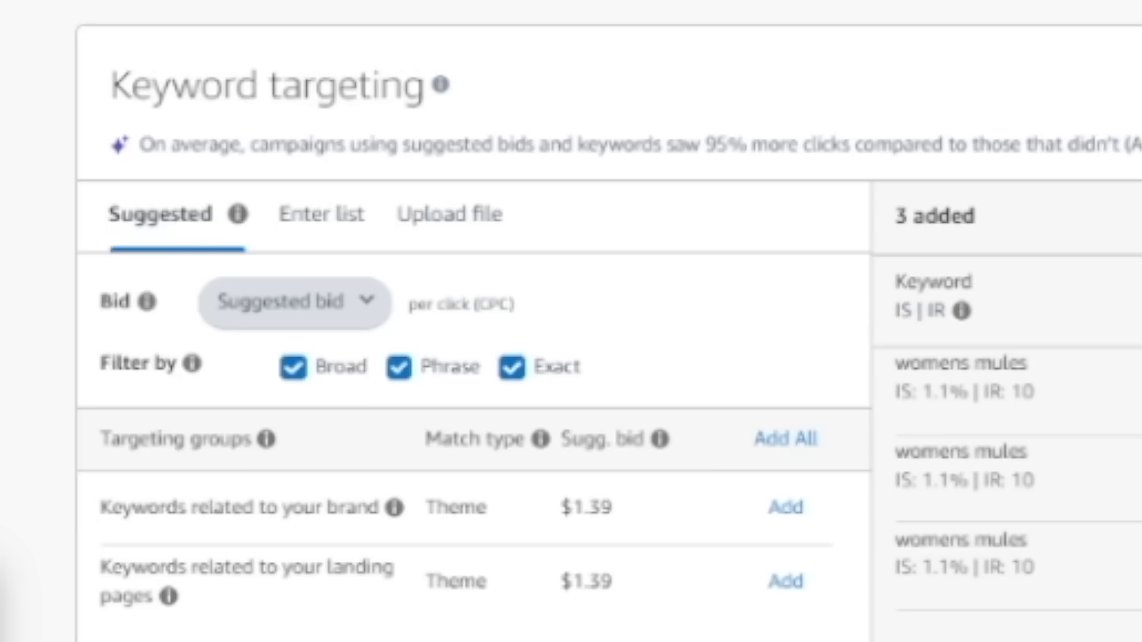
{"action": "left_click", "coordinate": [256, 300]}
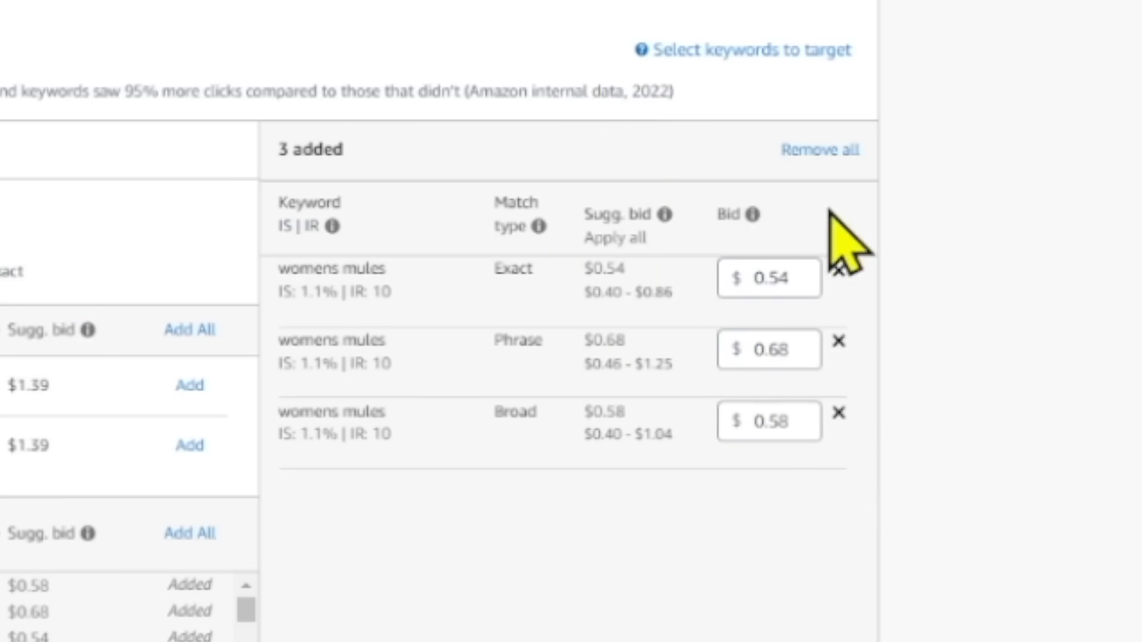
{"action": "left_click", "coordinate": [839, 156]}
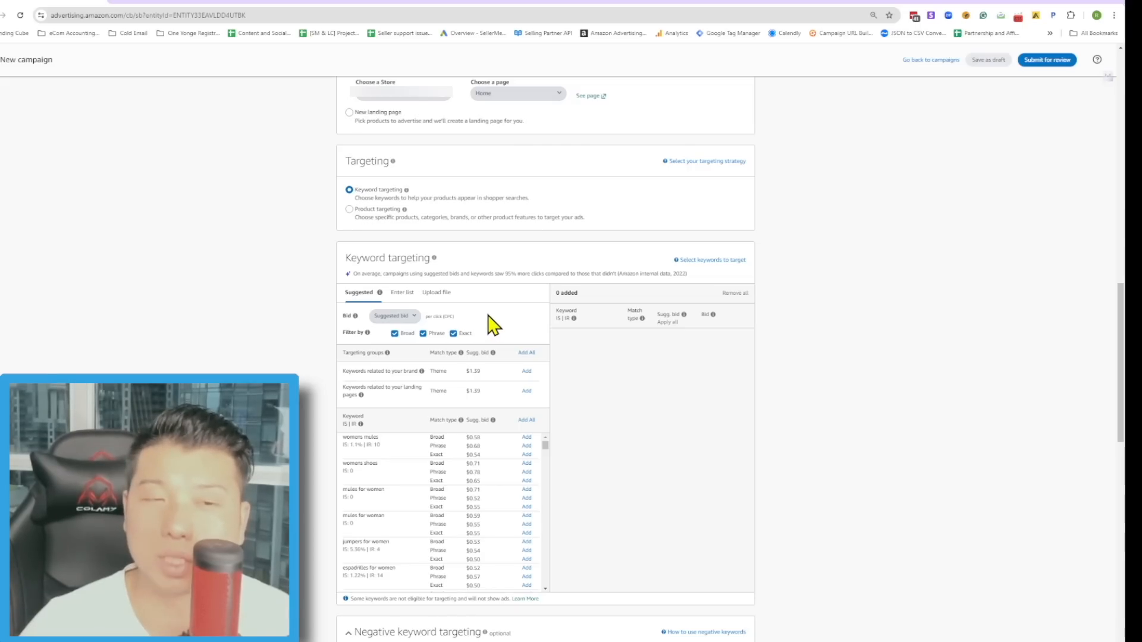
Filter the suggested keywords to broad match only and add "womens mules" with a custom bid of $0.50.
{"action": "left_click", "coordinate": [396, 317]}
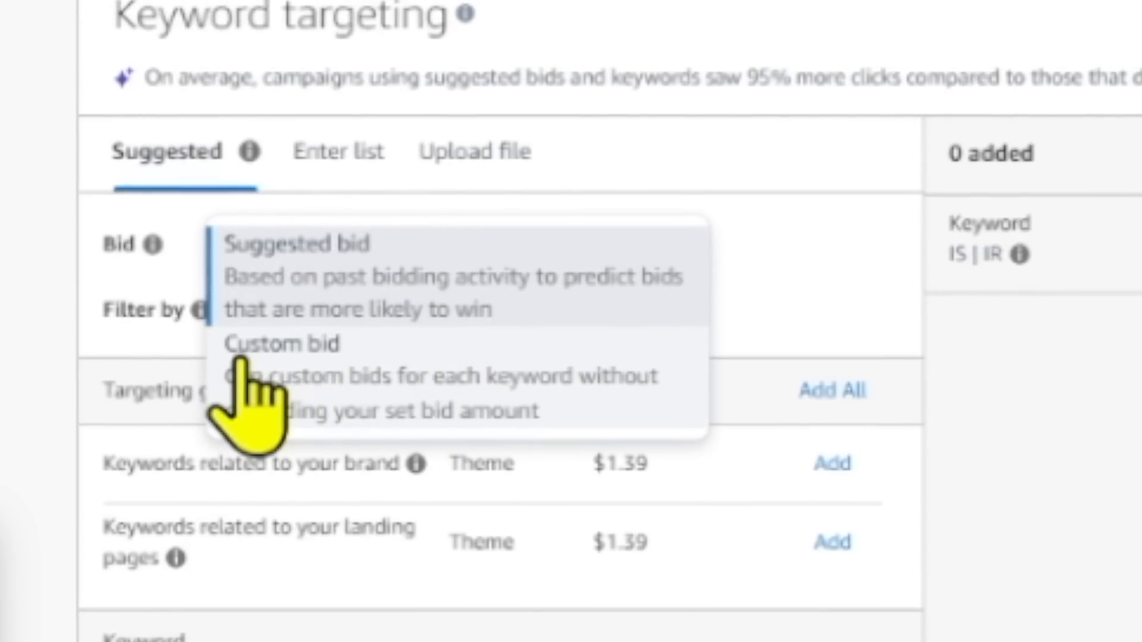
{"action": "left_click", "coordinate": [241, 357]}
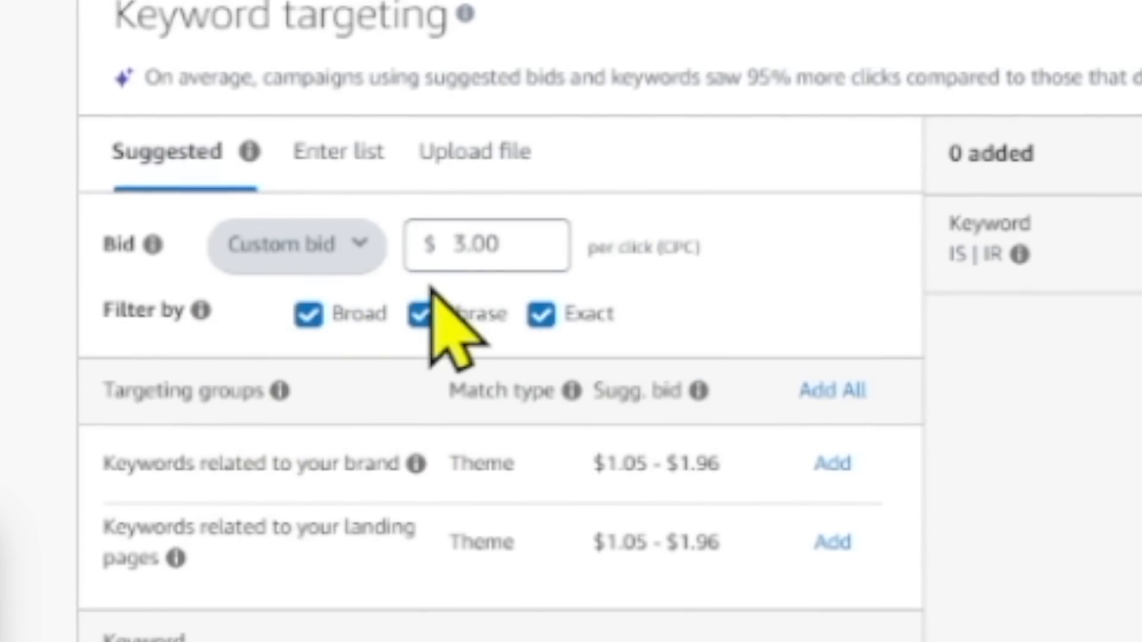
{"action": "left_click", "coordinate": [435, 321]}
{"action": "left_click", "coordinate": [537, 315]}
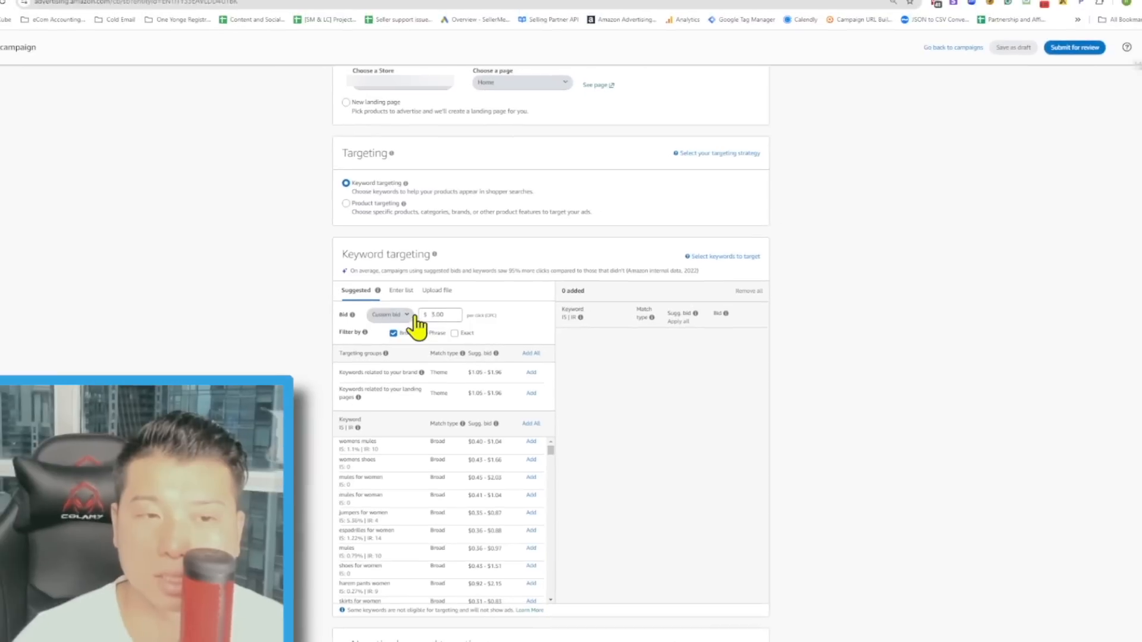
{"action": "double_click", "coordinate": [449, 312]}
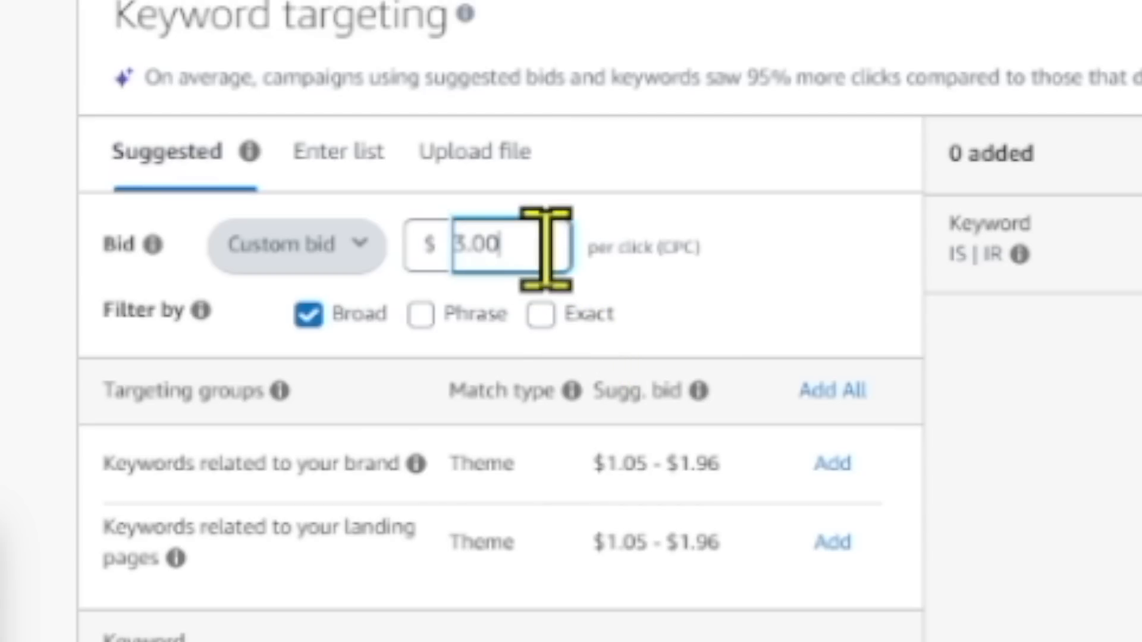
{"action": "key", "text": "BackSpace"}
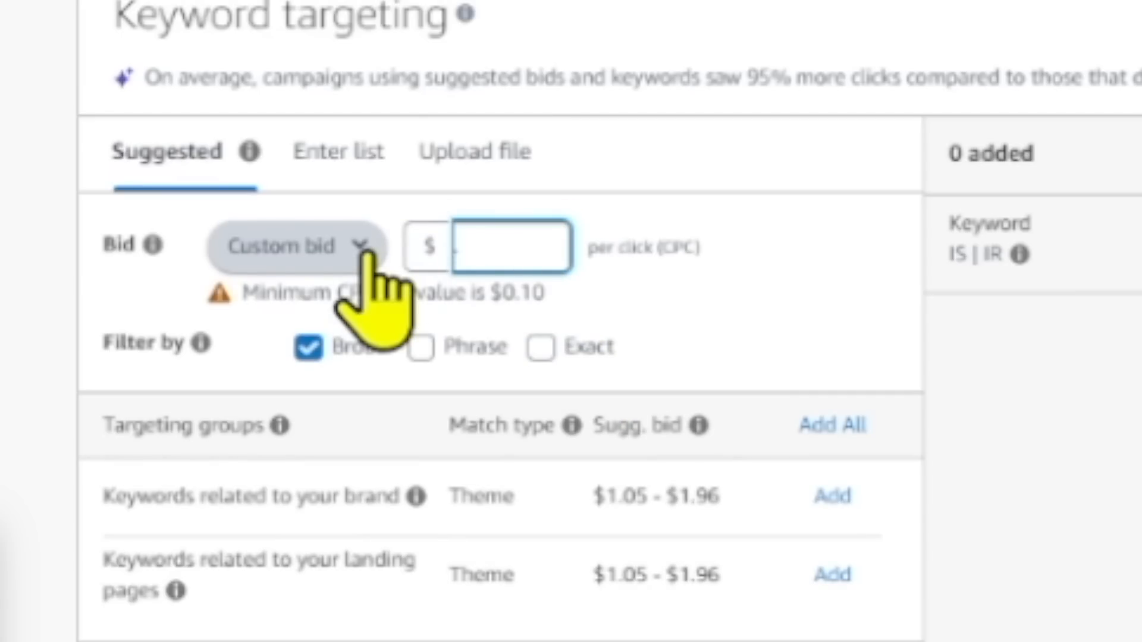
{"action": "type", "text": ".5"}
{"action": "left_click", "coordinate": [526, 437]}
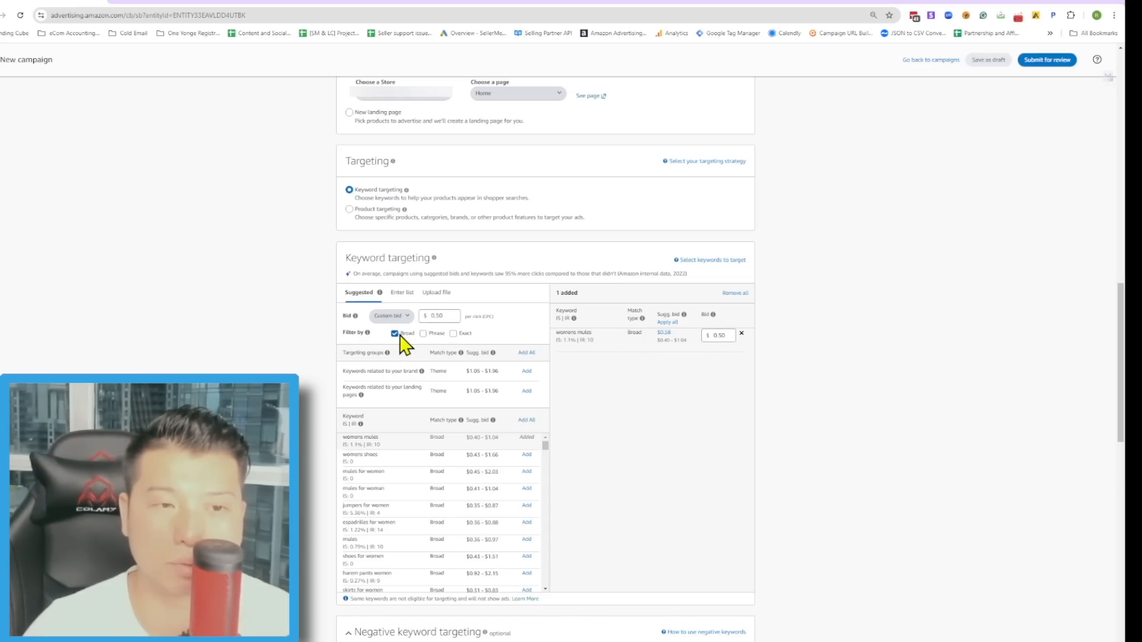
Filter the suggested keywords to phrase match only and add "womens mules" with a custom bid of $0.70.
{"action": "left_click", "coordinate": [395, 334]}
{"action": "left_click", "coordinate": [423, 333]}
{"action": "left_click", "coordinate": [424, 316]}
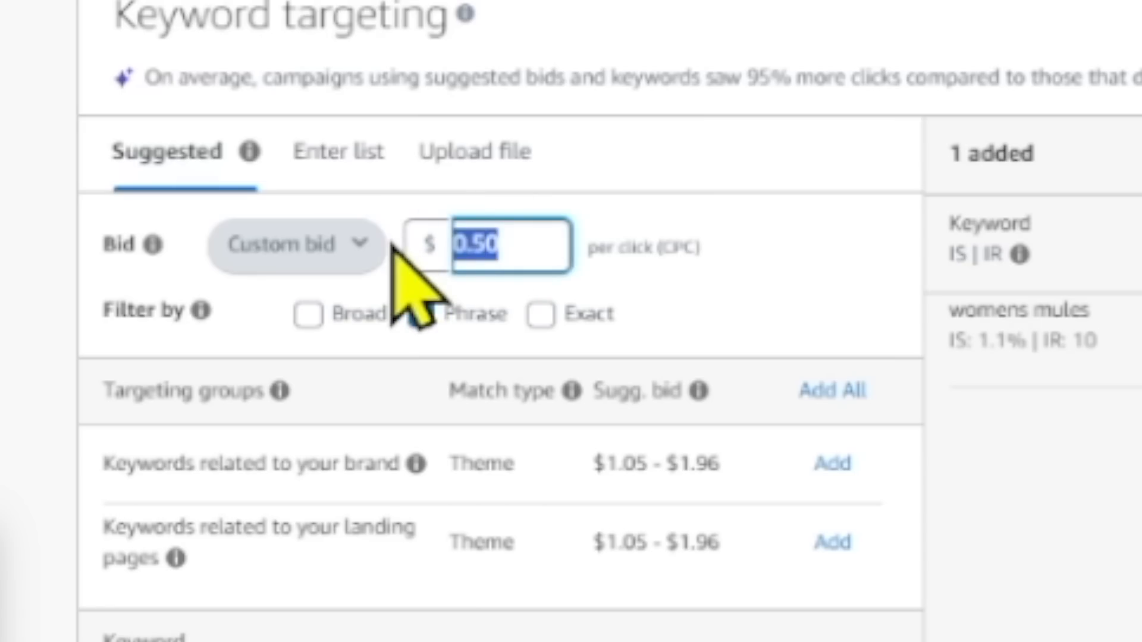
{"action": "key", "text": "BackSpace"}
{"action": "type", "text": ".7"}
Filter the suggested keywords to exact match only and add "womens mules" with a custom bid of $0.90.
{"action": "left_click_drag", "start_coordinate": [501, 245], "coordinate": [333, 245]}
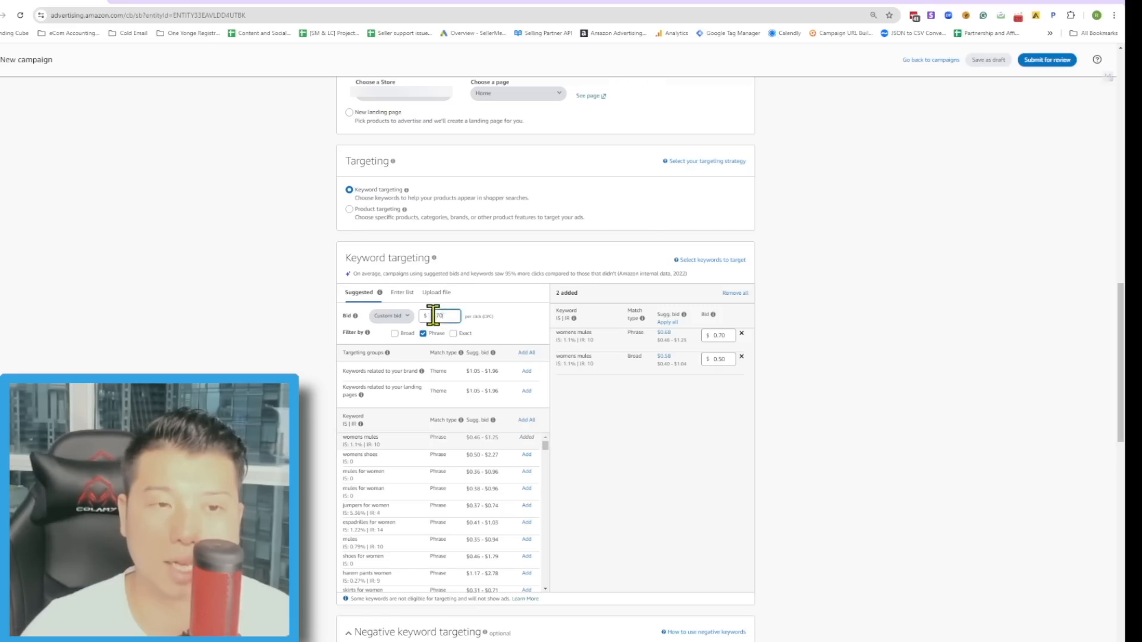
{"action": "type", "text": ".9"}
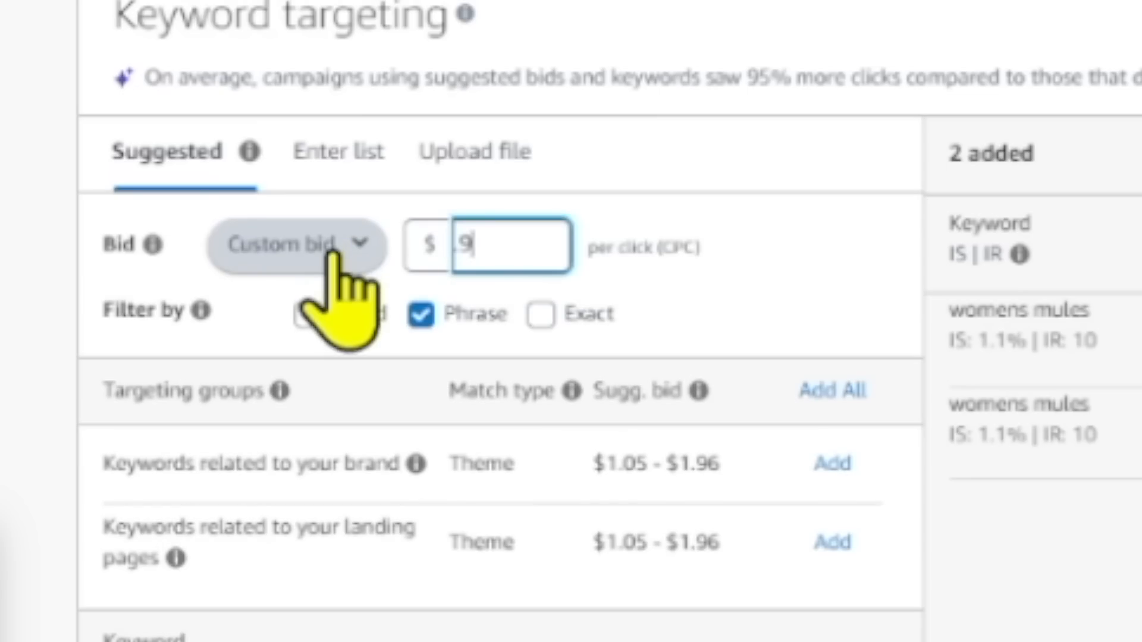
{"action": "left_click", "coordinate": [540, 314]}
{"action": "left_click", "coordinate": [416, 317]}
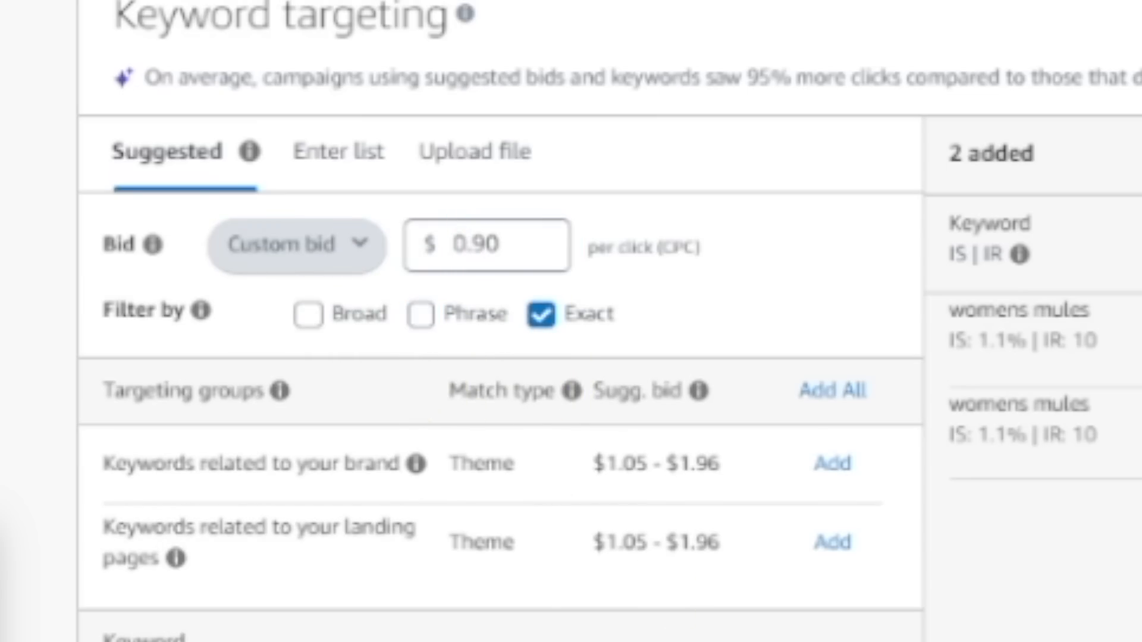
{"action": "left_click", "coordinate": [526, 438]}
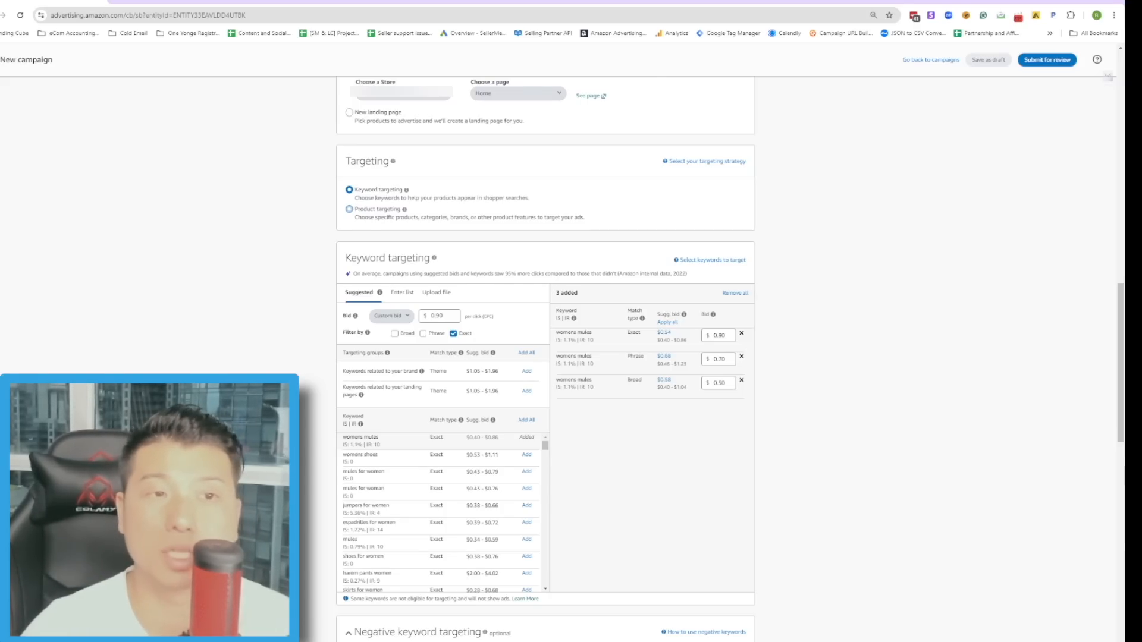
Switch the ad group's targeting from keywords to product targeting.
{"action": "left_click", "coordinate": [349, 209]}
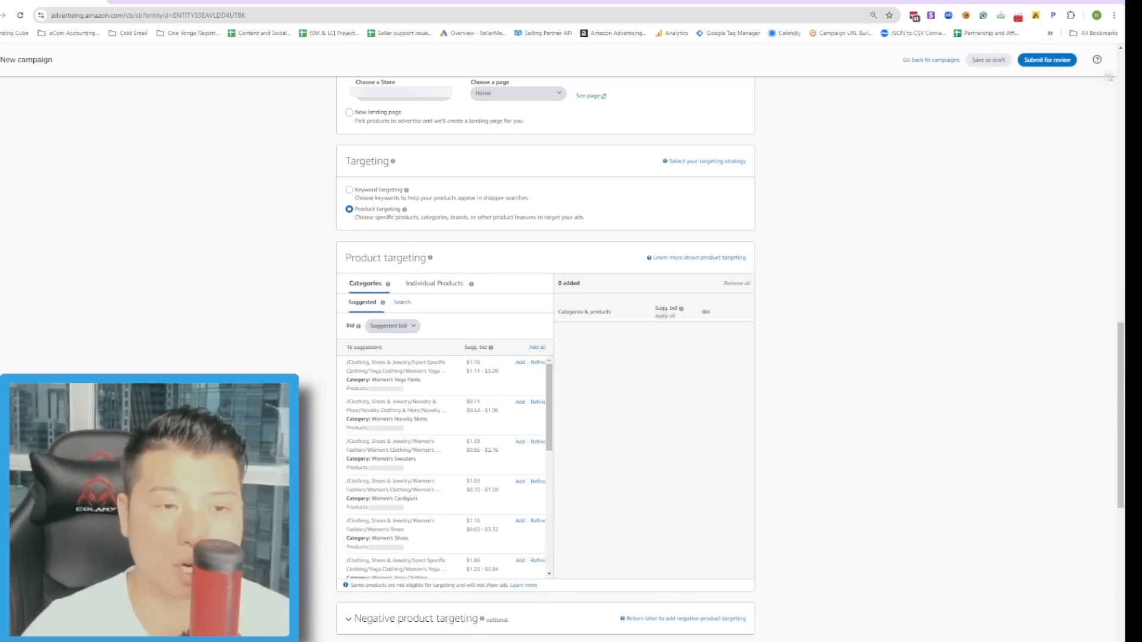
{"action": "scroll", "coordinate": [545, 357], "scroll_direction": "down", "scroll_amount": 2}
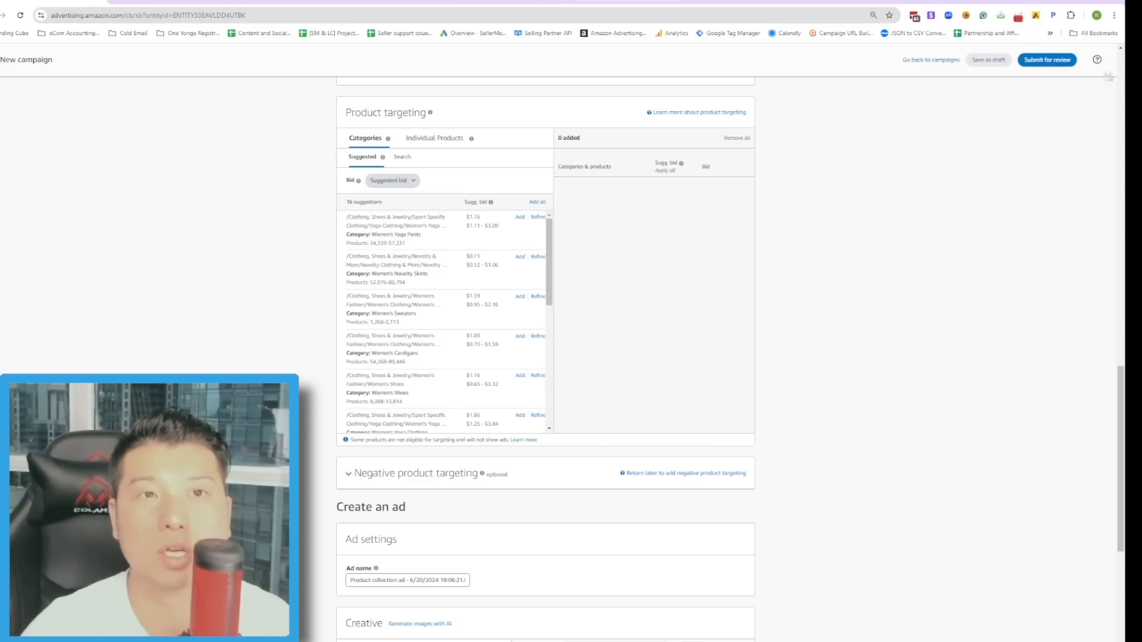
Open the Timberland men's 6" premium waterproof boot from the Amazon search results and copy its subcategory name, "Men's Oxford & Derby Boots".
{"action": "left_click", "coordinate": [535, 5]}
{"action": "scroll", "coordinate": [952, 387], "scroll_direction": "down", "scroll_amount": 4}
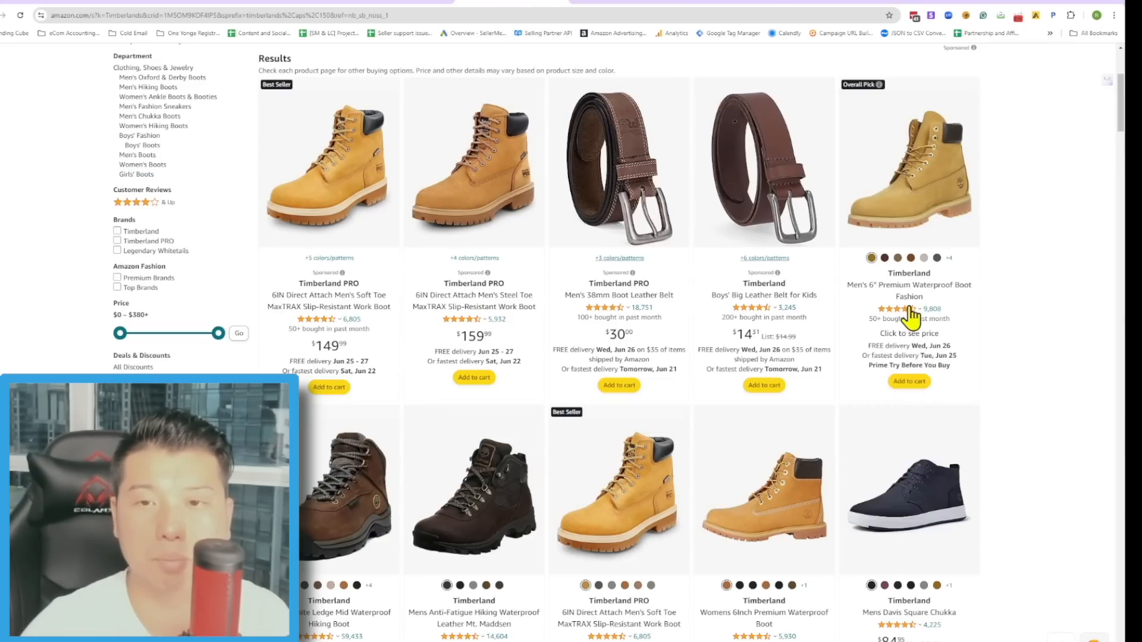
{"action": "left_click", "coordinate": [911, 294]}
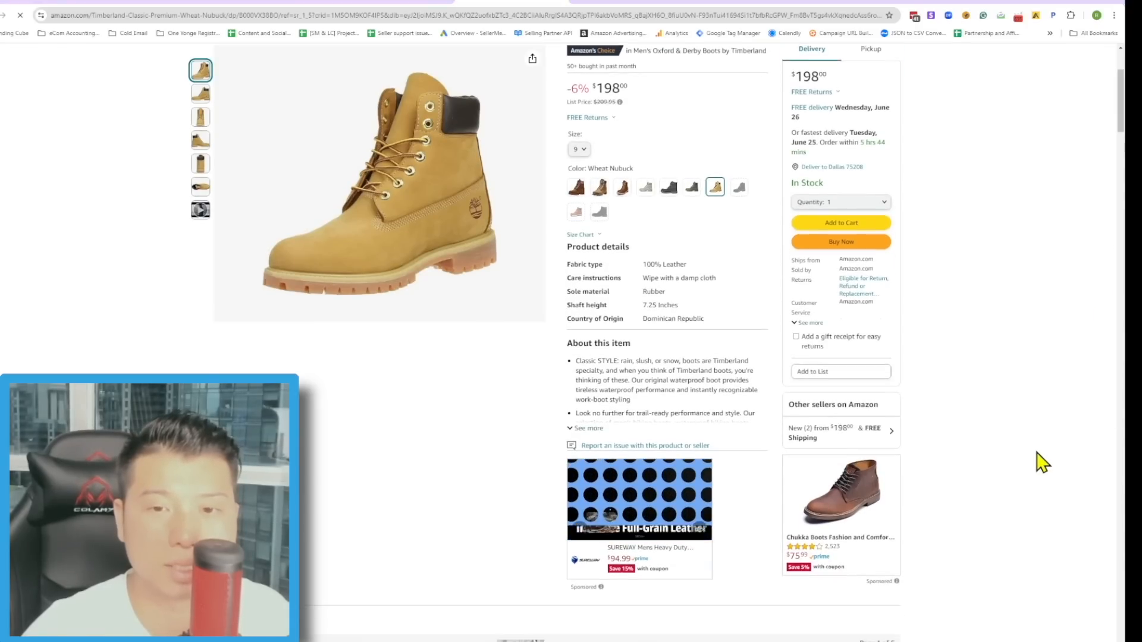
{"action": "scroll", "coordinate": [1040, 462], "scroll_direction": "down", "scroll_amount": 20}
{"action": "scroll", "coordinate": [577, 244], "scroll_direction": "up", "scroll_amount": 4}
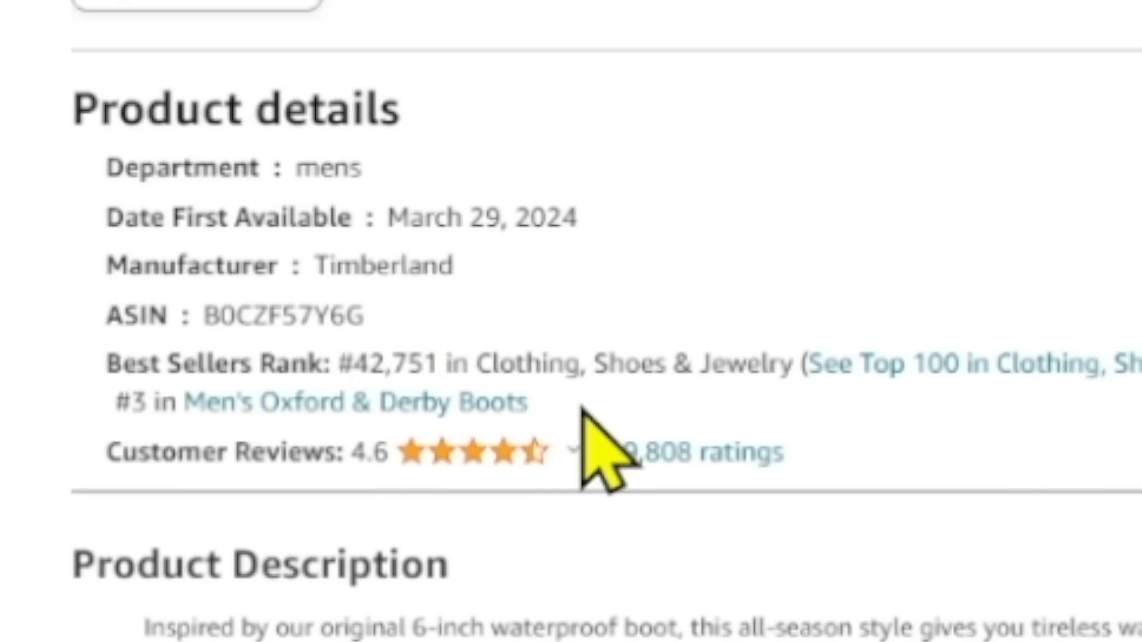
{"action": "left_click_drag", "start_coordinate": [580, 408], "coordinate": [181, 406]}
{"action": "key", "text": "ctrl+c"}
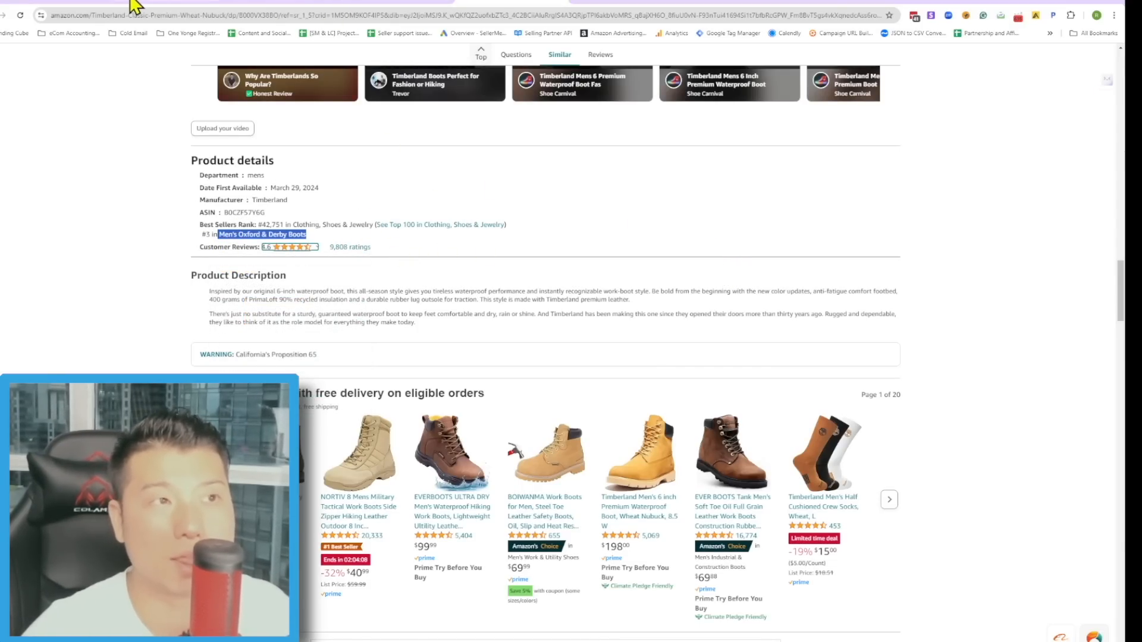
Return to the campaign and search the product targeting categories for "Men's Oxford & Derby Boots".
{"action": "left_click", "coordinate": [89, 3]}
{"action": "left_click", "coordinate": [411, 161]}
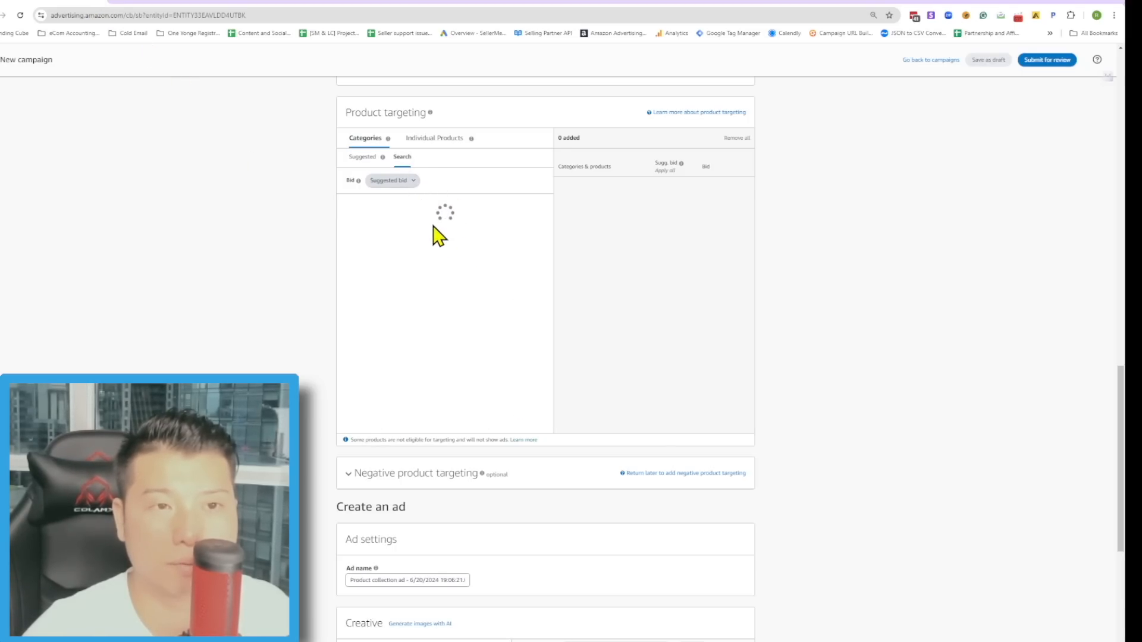
{"action": "left_click", "coordinate": [405, 203]}
{"action": "key", "text": "ctrl+v"}
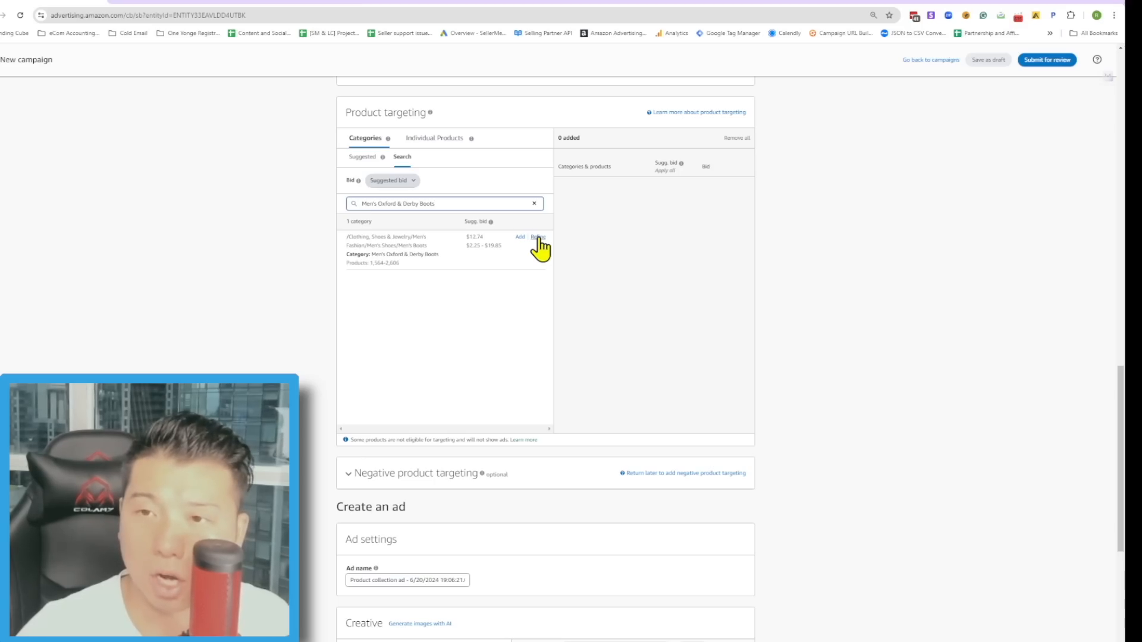
Try refining the Men's Oxford & Derby Boots category by looking through its brand options and limiting the review rating to 0–4 stars.
{"action": "left_click", "coordinate": [538, 237]}
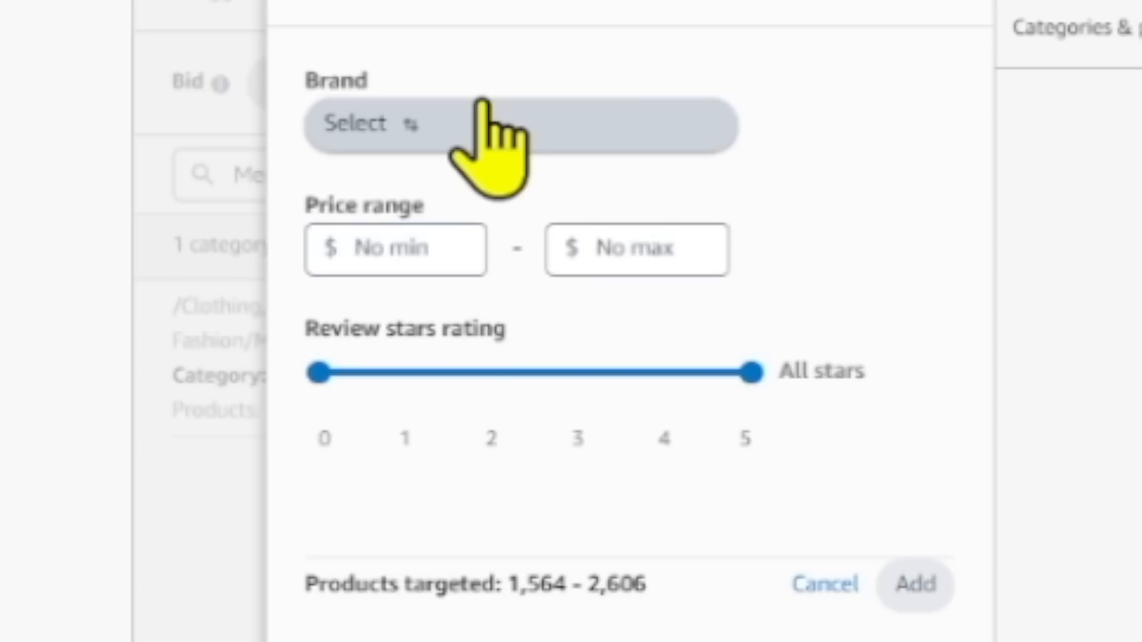
{"action": "left_click", "coordinate": [425, 191]}
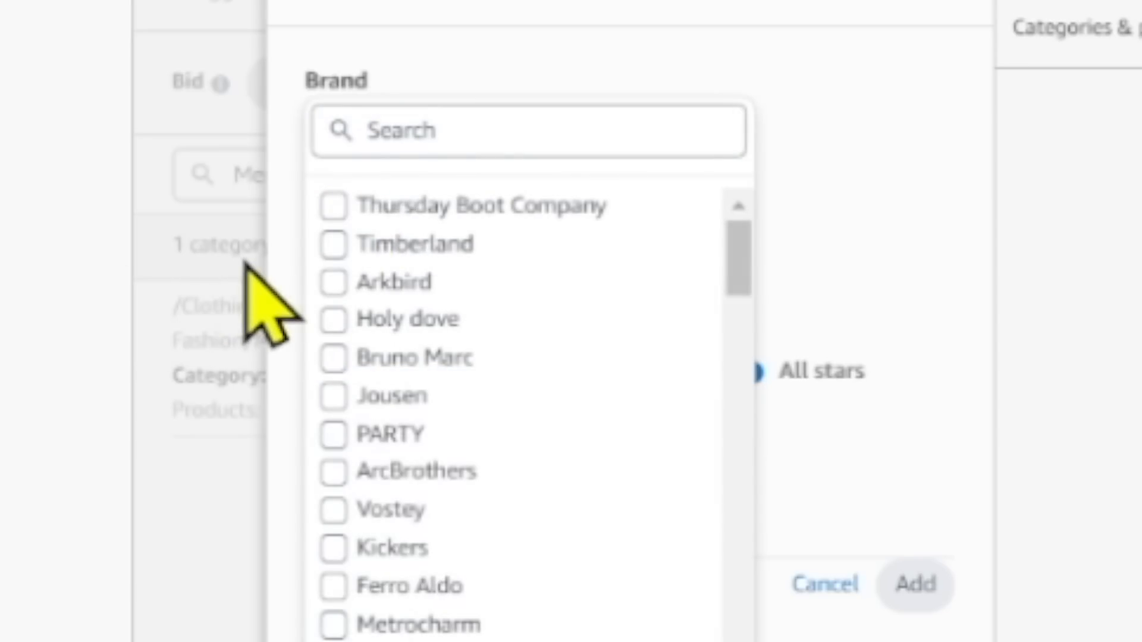
{"action": "left_click", "coordinate": [1032, 367]}
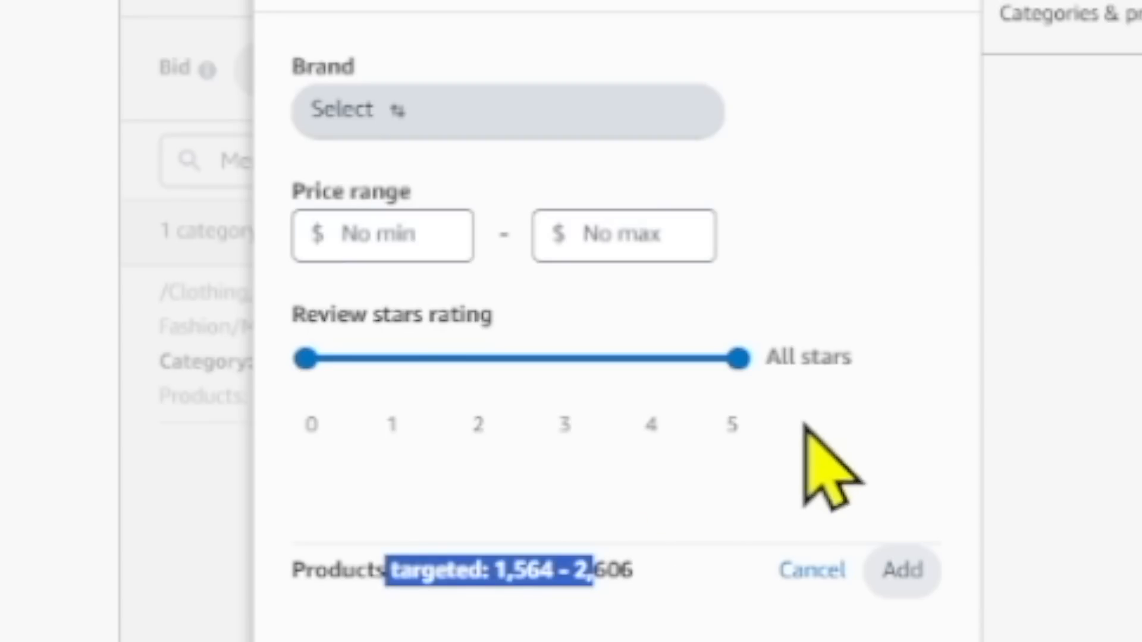
{"action": "left_click_drag", "start_coordinate": [738, 359], "coordinate": [652, 358]}
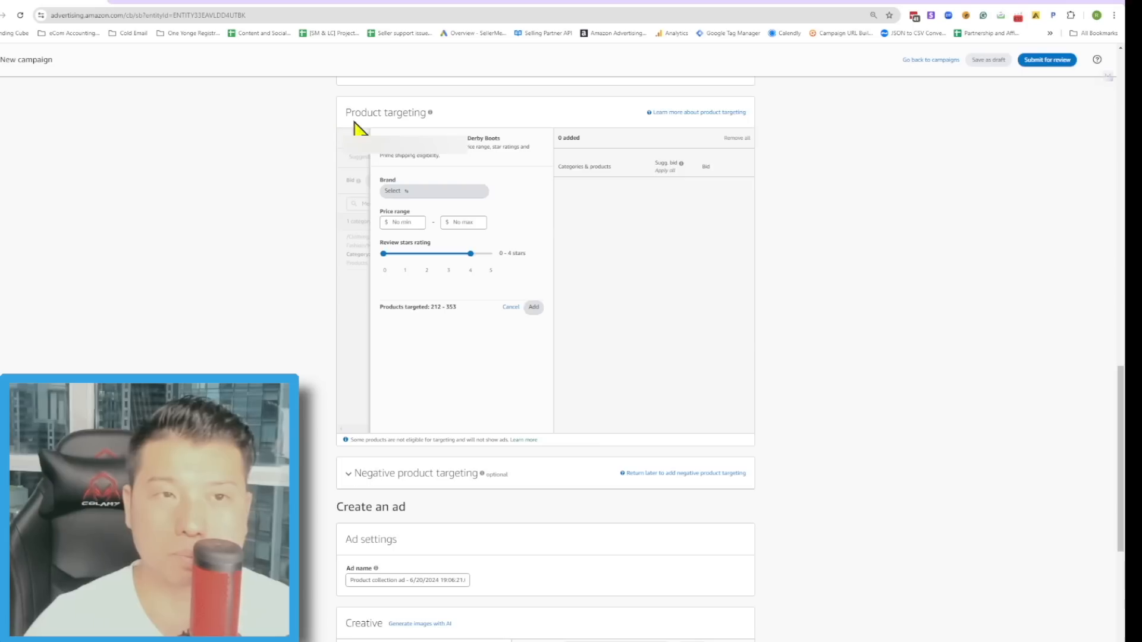
{"action": "scroll", "coordinate": [529, 339], "scroll_direction": "up", "scroll_amount": 3}
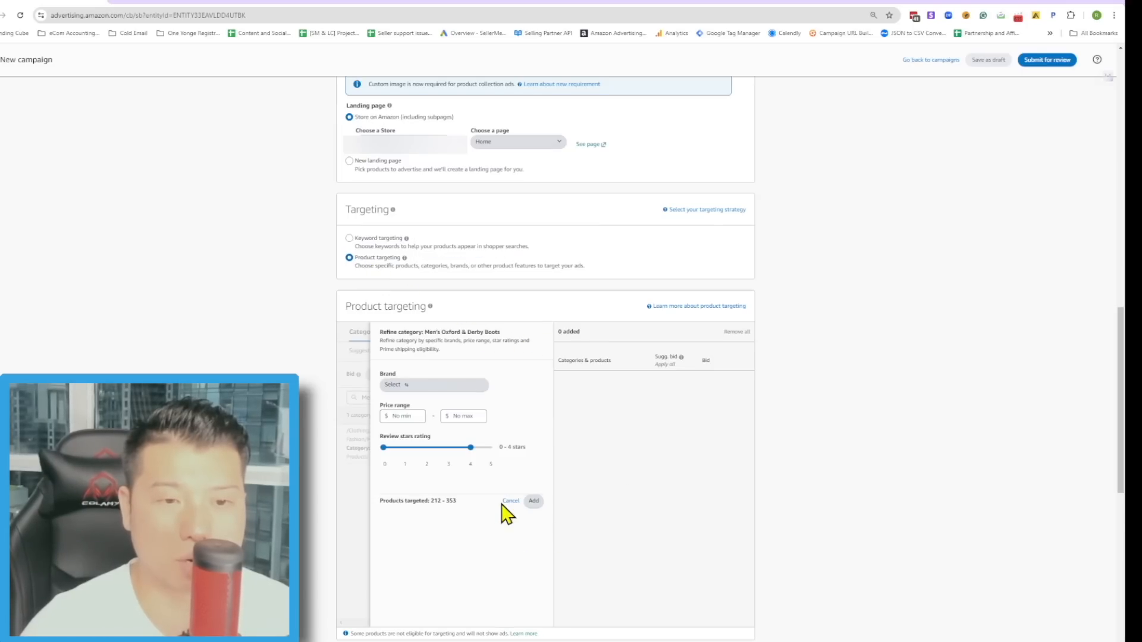
{"action": "left_click", "coordinate": [812, 570]}
Examine the ASIN list entry for individual product targets and the Amazon "Yoga ball" search results as a source of competitor products.
{"action": "left_click", "coordinate": [434, 332]}
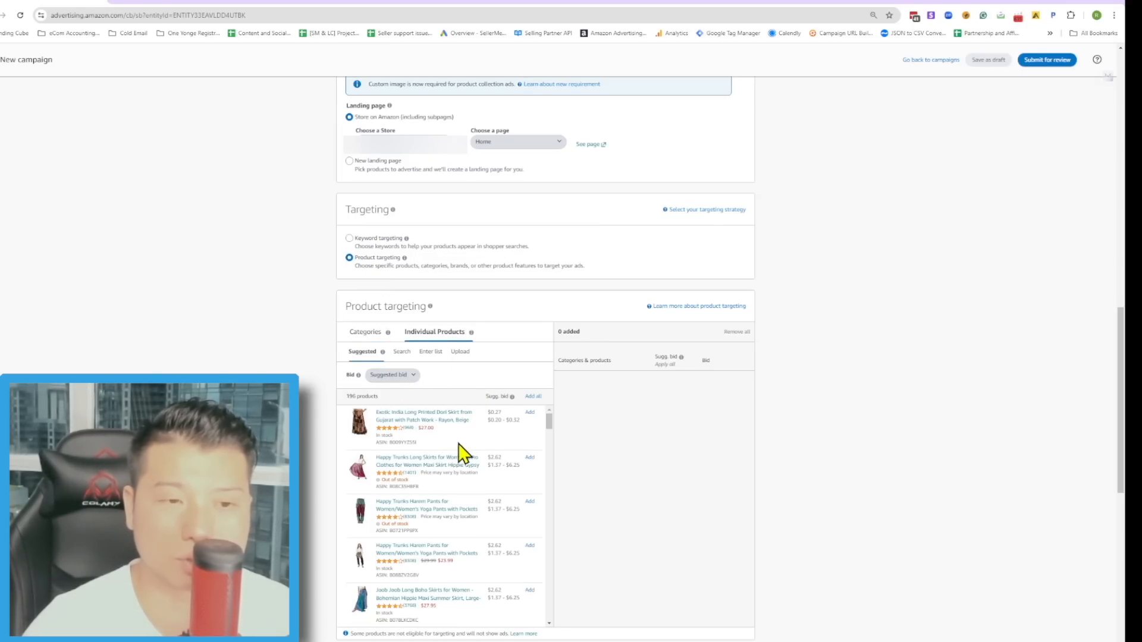
{"action": "left_click", "coordinate": [427, 352]}
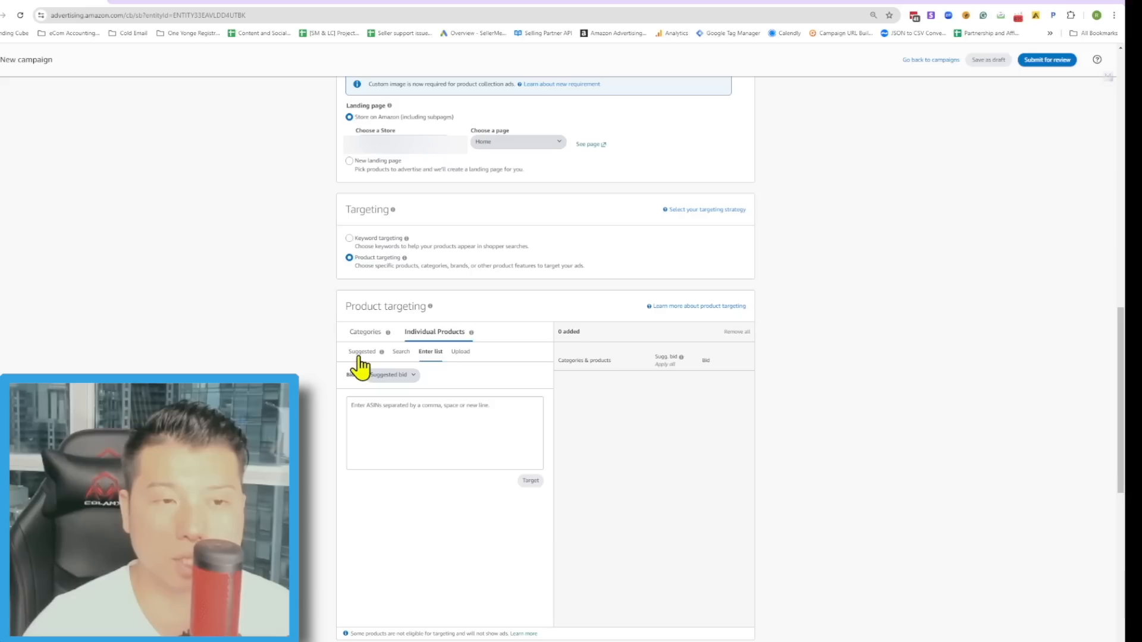
{"action": "left_click", "coordinate": [413, 411]}
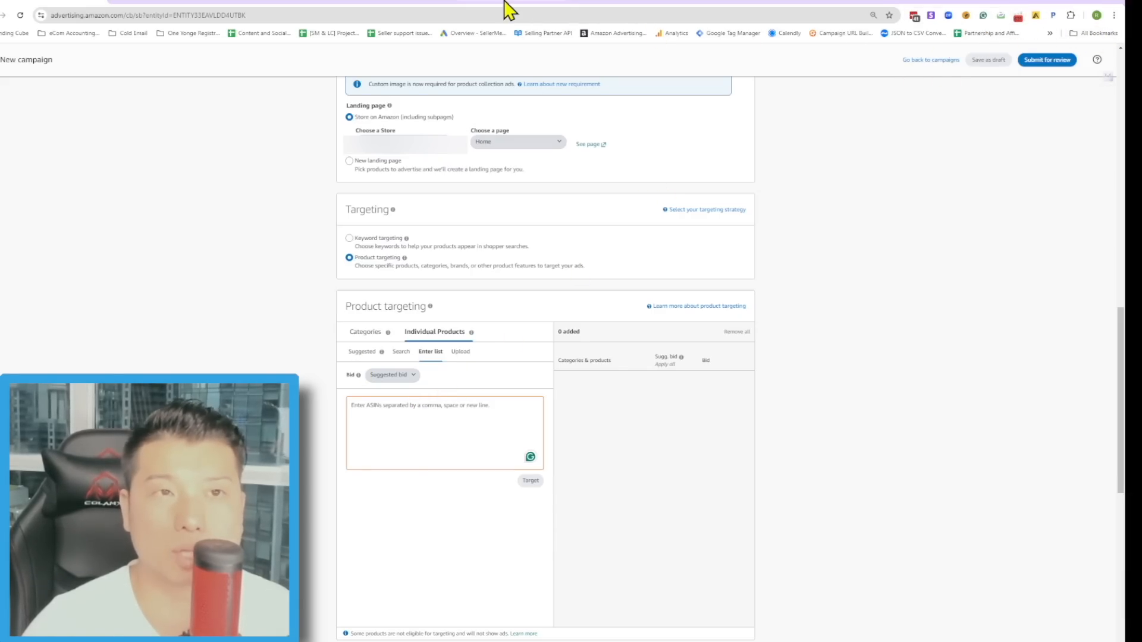
{"action": "left_click", "coordinate": [309, 5]}
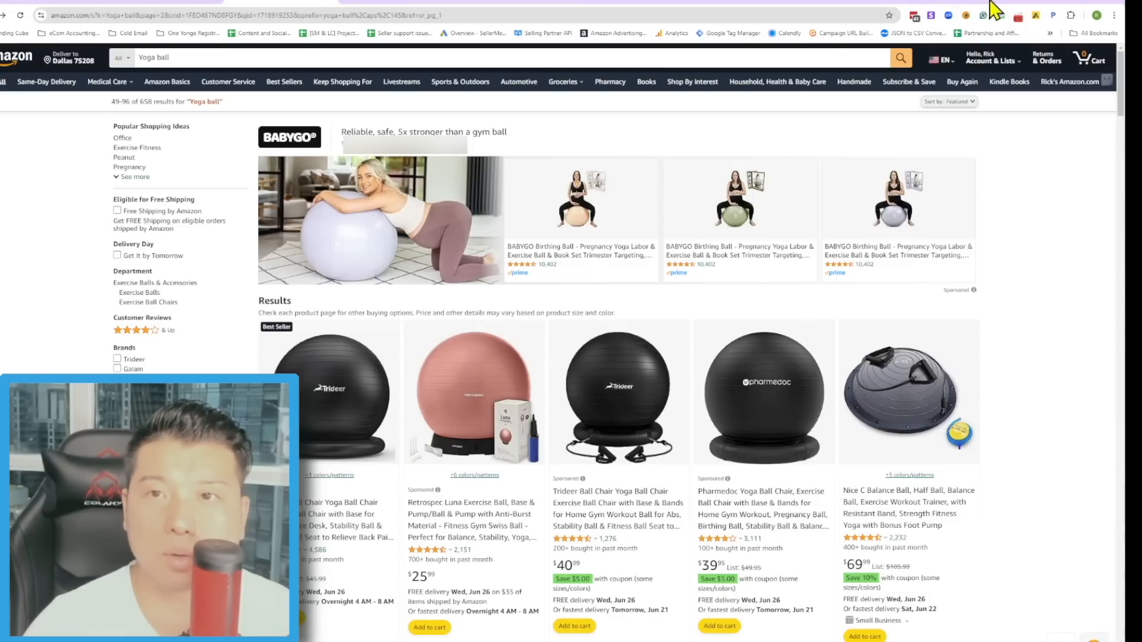
{"action": "left_click", "coordinate": [1018, 16]}
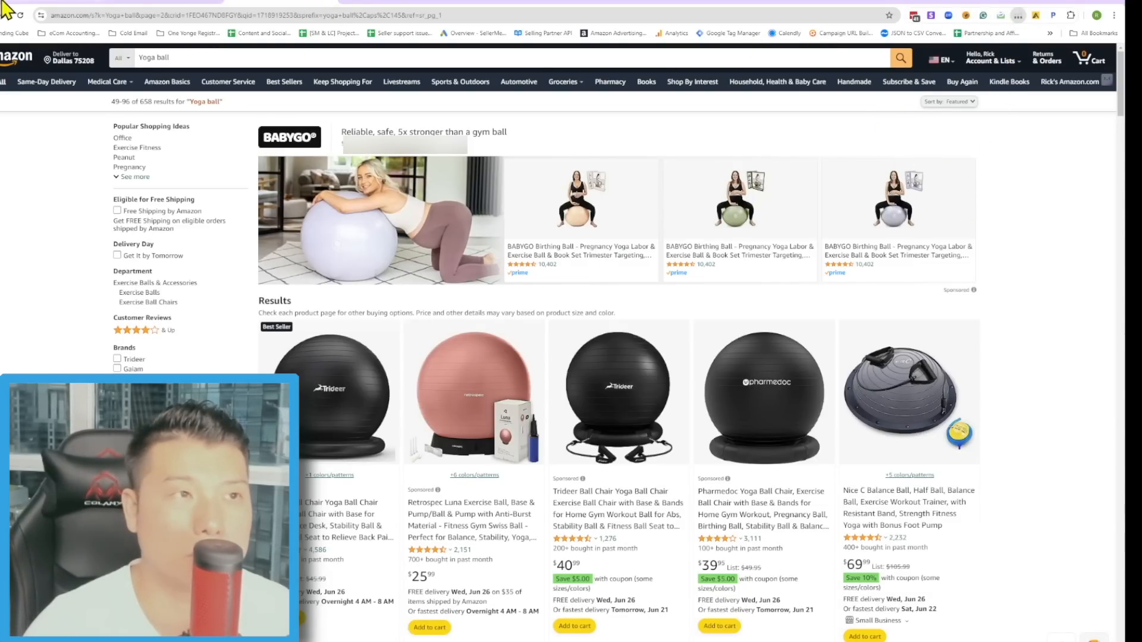
{"action": "left_click", "coordinate": [35, 1]}
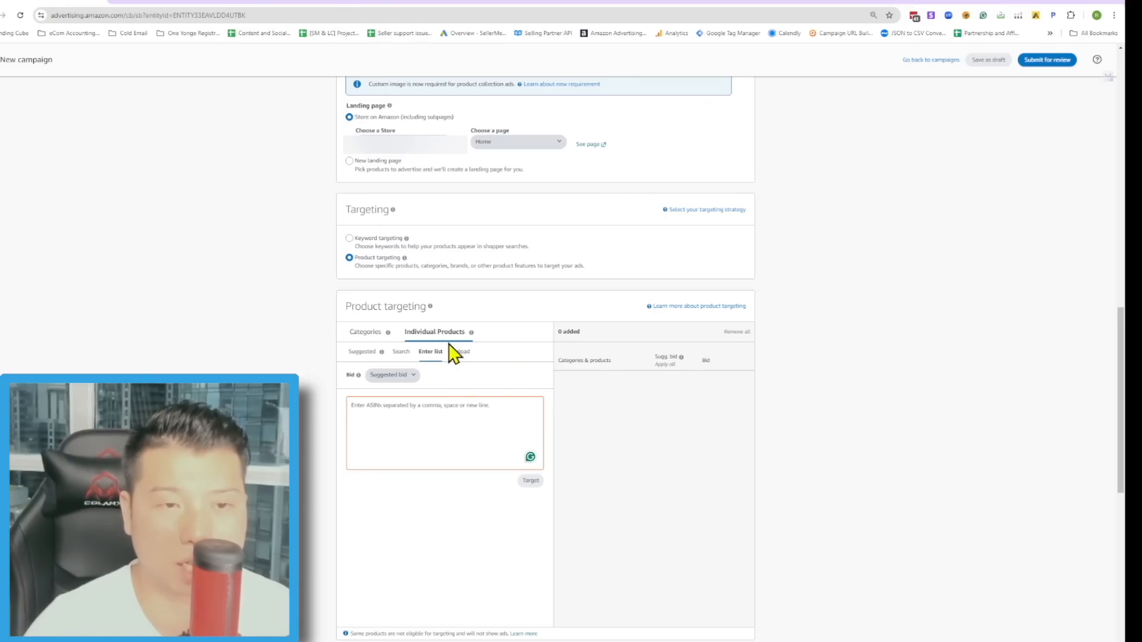
{"action": "left_click", "coordinate": [446, 426]}
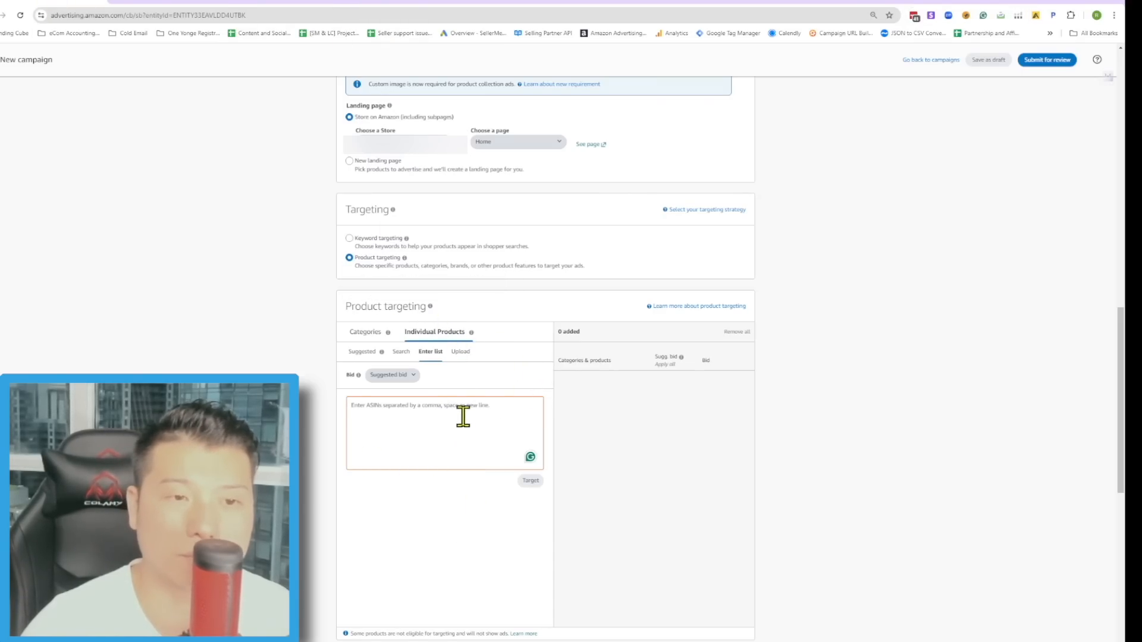
Add three suggested individual products as targets at the suggested bid, and remove all of them from the added list.
{"action": "left_click", "coordinate": [364, 354]}
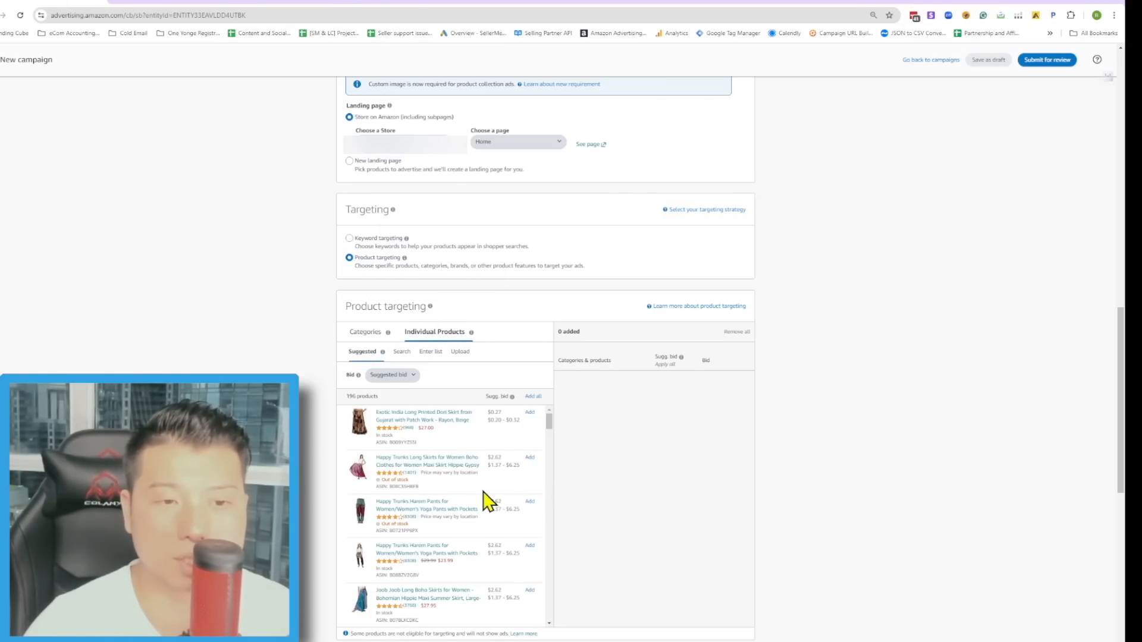
{"action": "scroll", "coordinate": [485, 502], "scroll_direction": "down", "scroll_amount": 2}
{"action": "left_click", "coordinate": [526, 489]}
{"action": "scroll", "coordinate": [534, 535], "scroll_direction": "down", "scroll_amount": 2}
{"action": "left_click", "coordinate": [531, 535]}
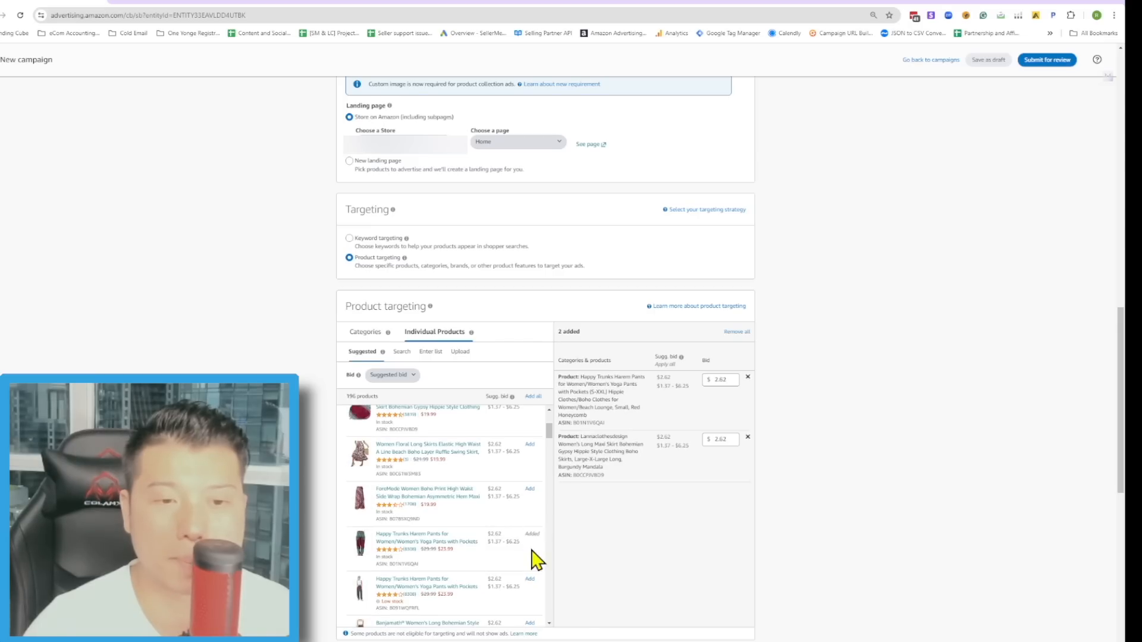
{"action": "left_click", "coordinate": [531, 581]}
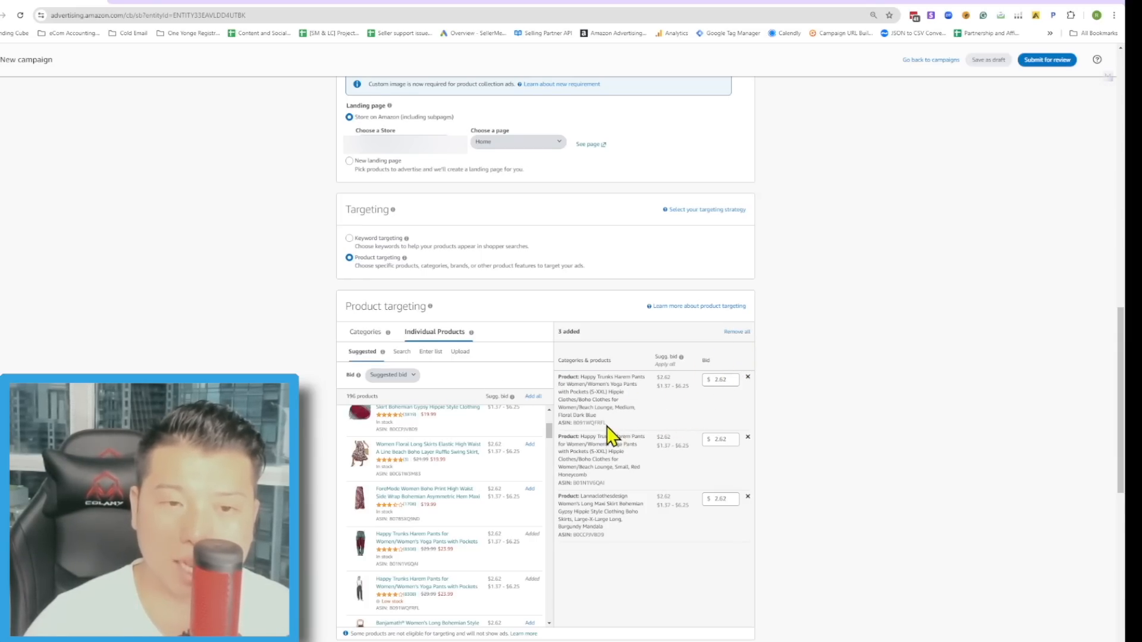
{"action": "left_click", "coordinate": [746, 331]}
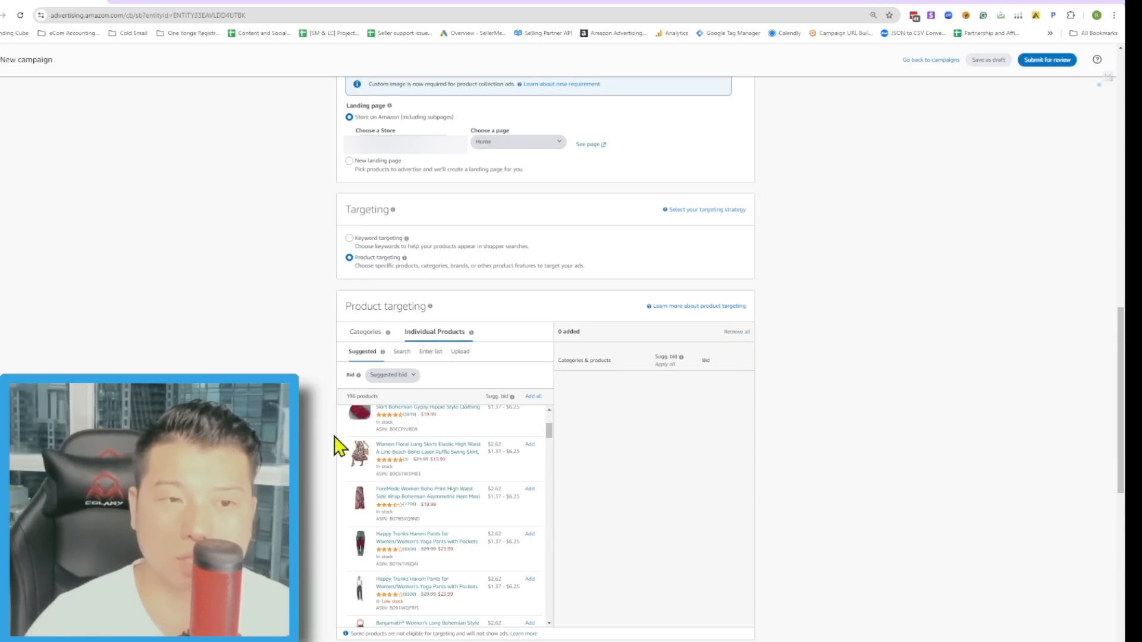
Try the custom bid option for the individual product targets and return to the suggested bid.
{"action": "left_click", "coordinate": [404, 380]}
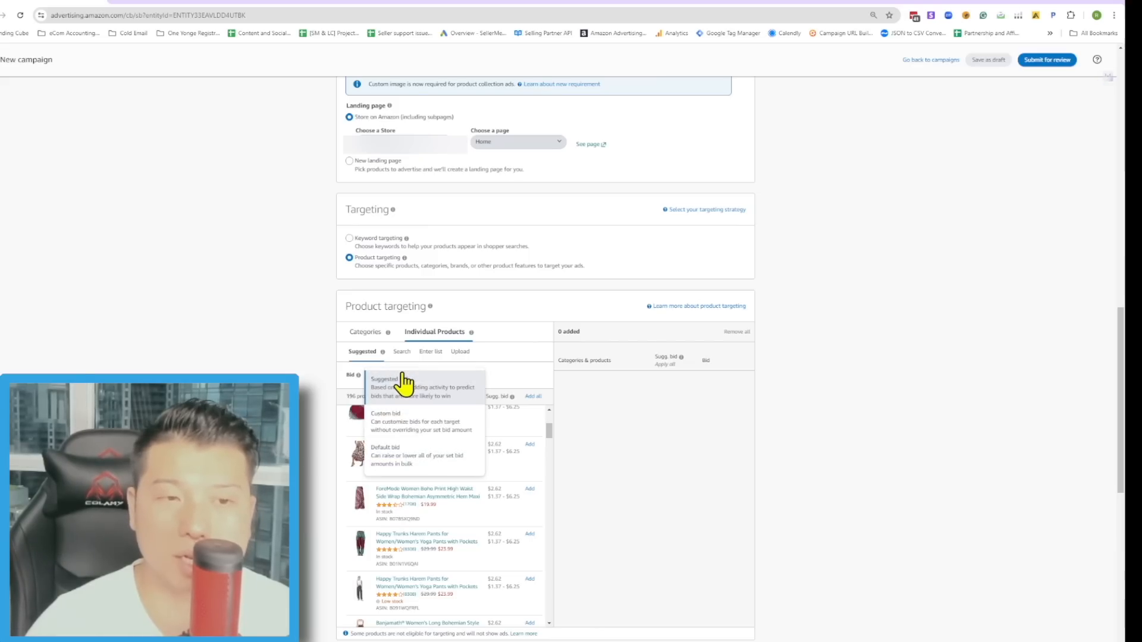
{"action": "left_click", "coordinate": [400, 424]}
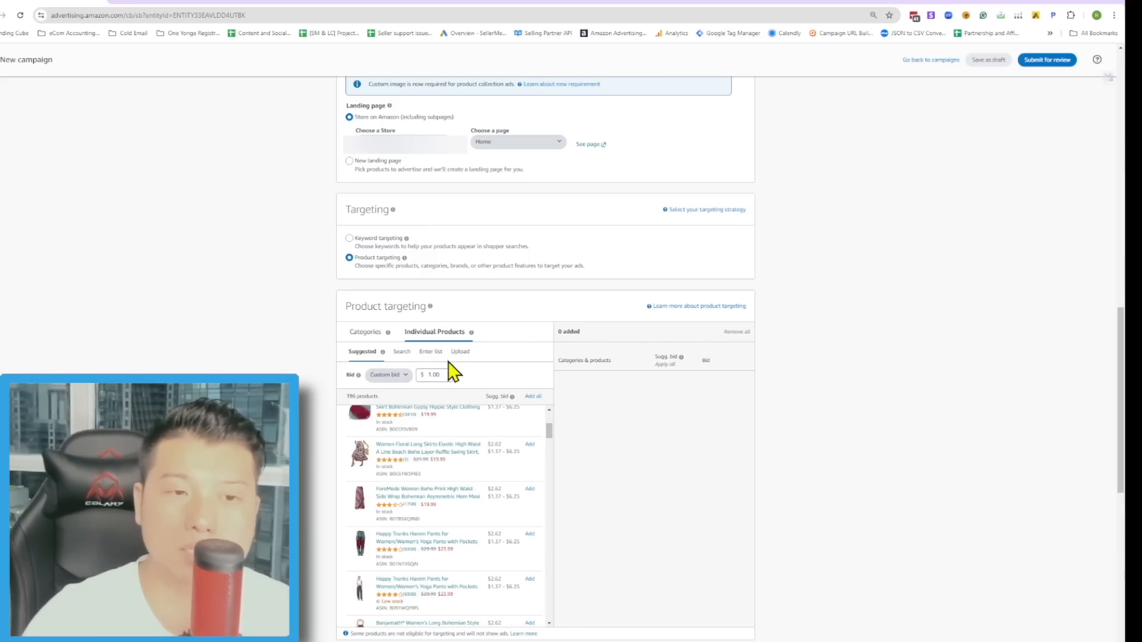
{"action": "left_click", "coordinate": [396, 376]}
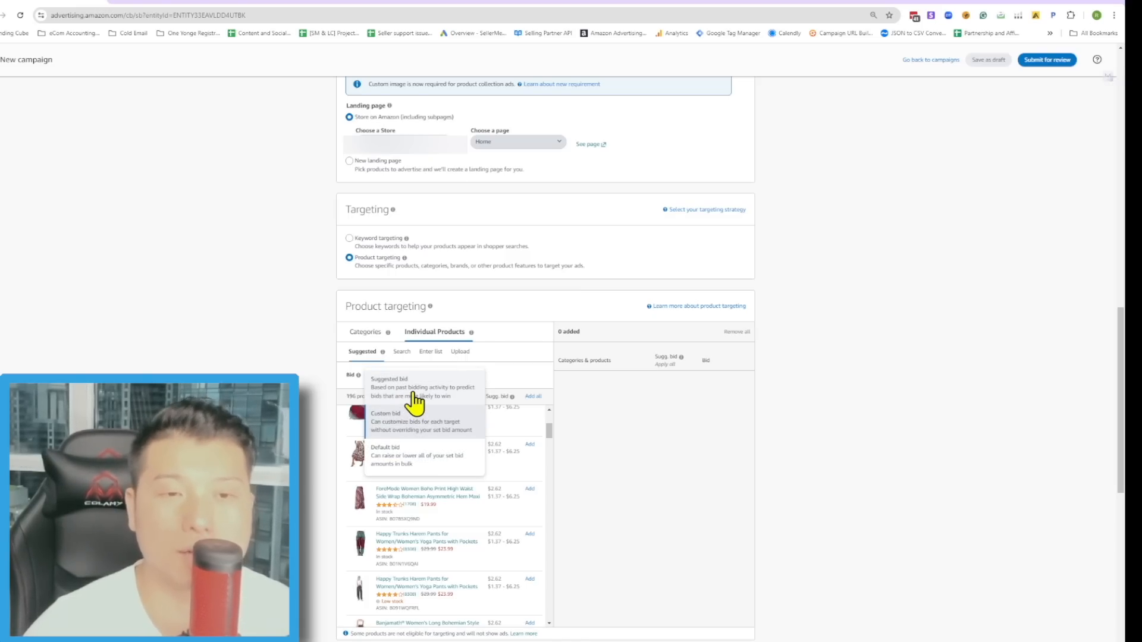
{"action": "left_click", "coordinate": [415, 400]}
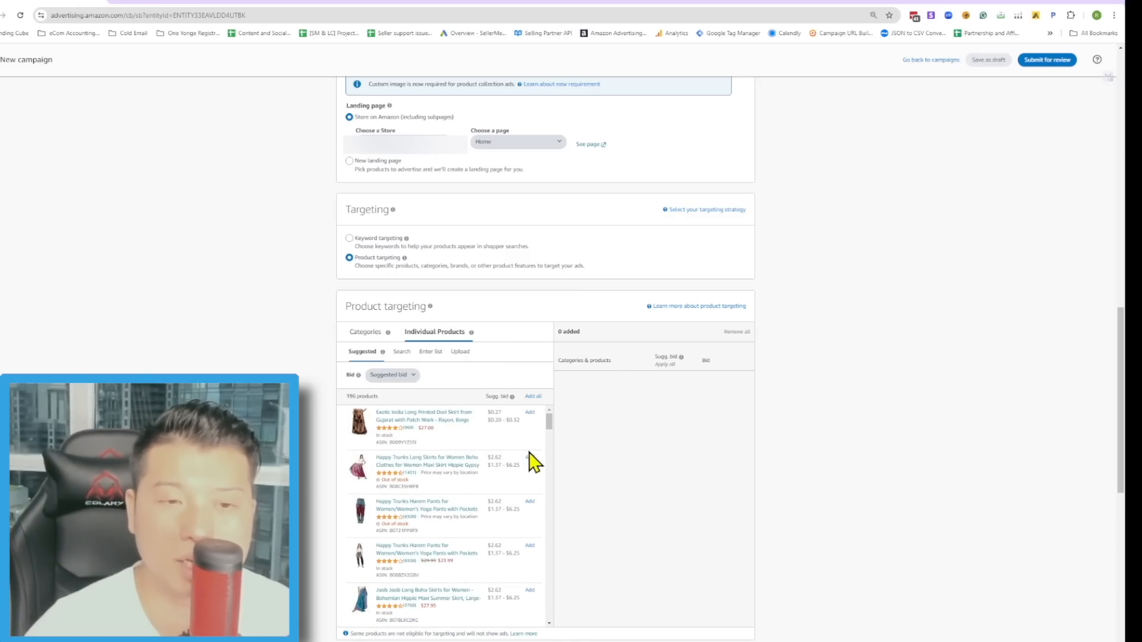
{"action": "scroll", "coordinate": [533, 476], "scroll_direction": "down", "scroll_amount": 5}
{"action": "scroll", "coordinate": [532, 478], "scroll_direction": "down", "scroll_amount": 3}
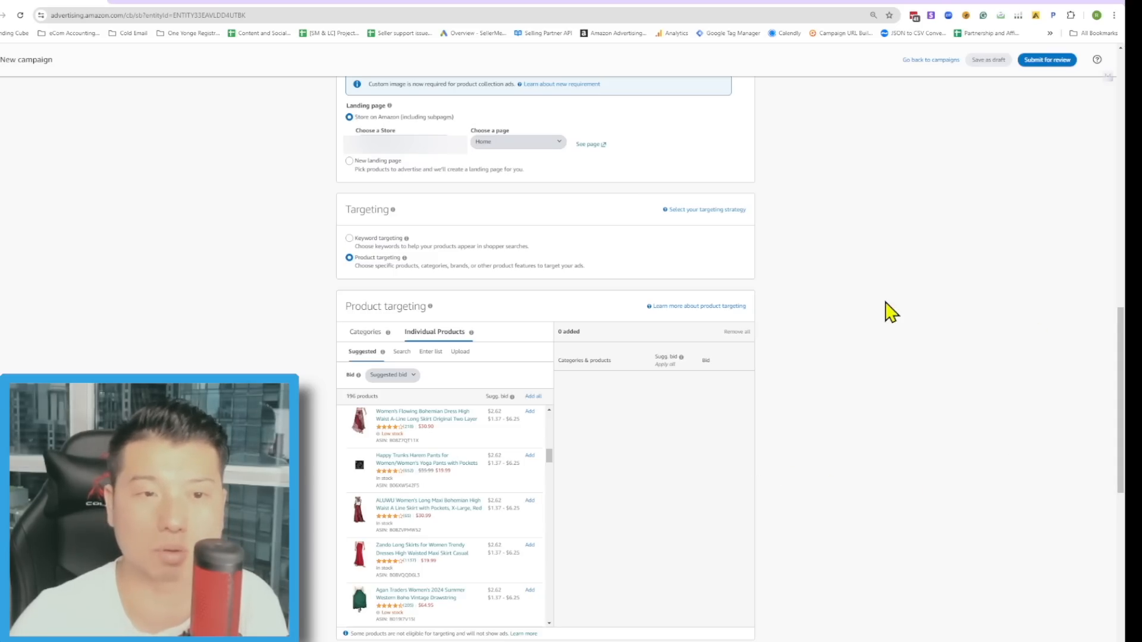
{"action": "scroll", "coordinate": [905, 309], "scroll_direction": "down", "scroll_amount": 5}
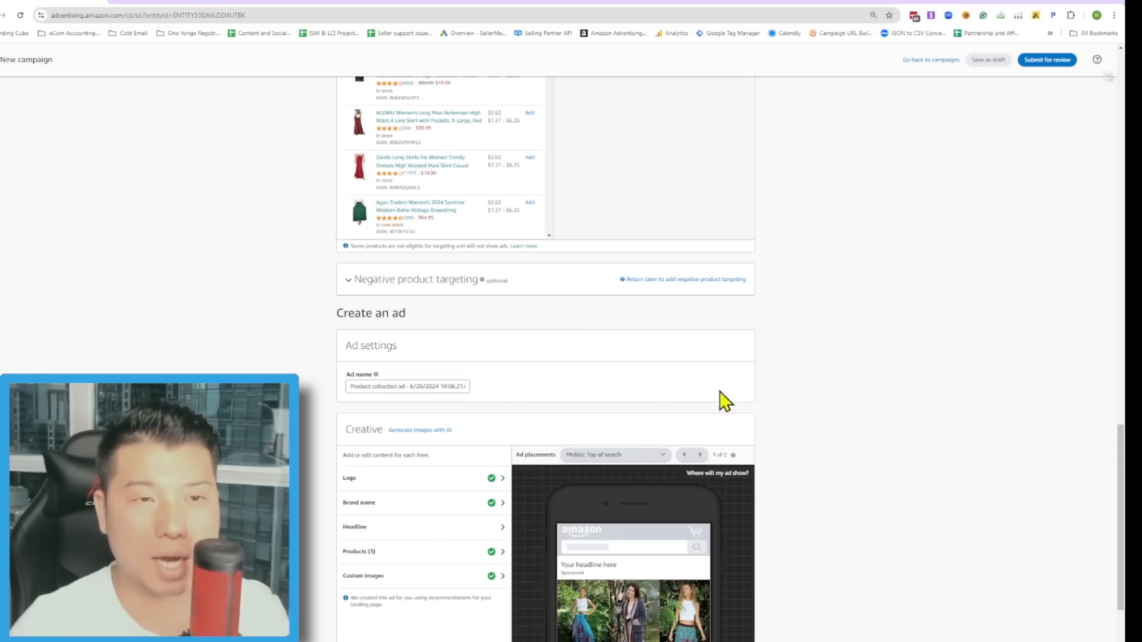
{"action": "scroll", "coordinate": [723, 402], "scroll_direction": "up", "scroll_amount": 15}
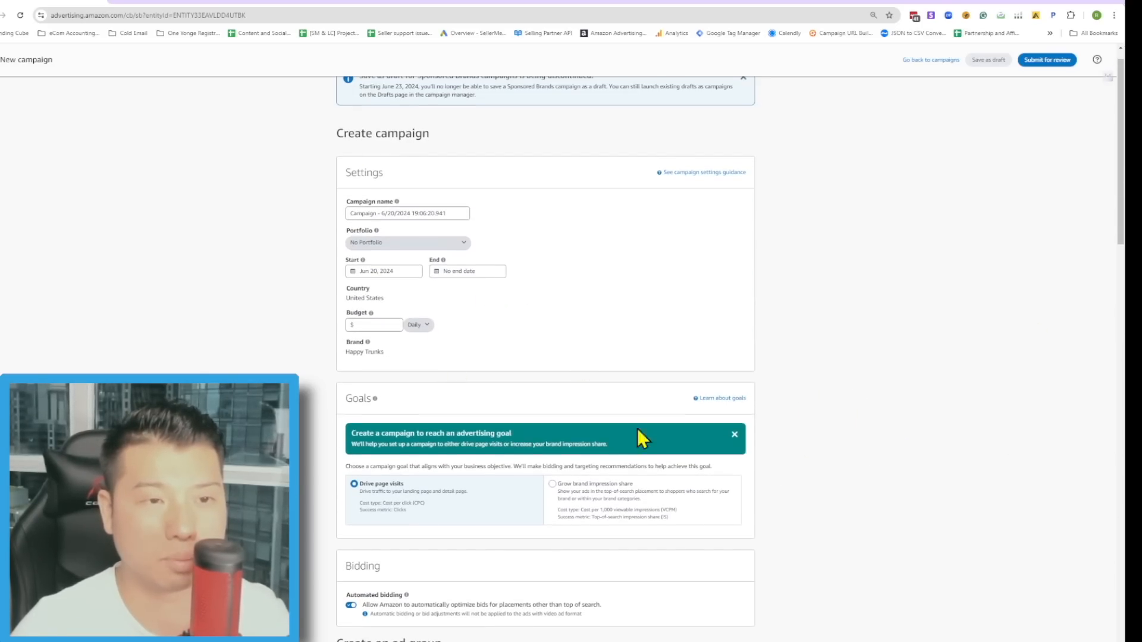
Change the landing page of the product collection ad from the Amazon Store to a new landing page.
{"action": "scroll", "coordinate": [637, 428], "scroll_direction": "down", "scroll_amount": 8}
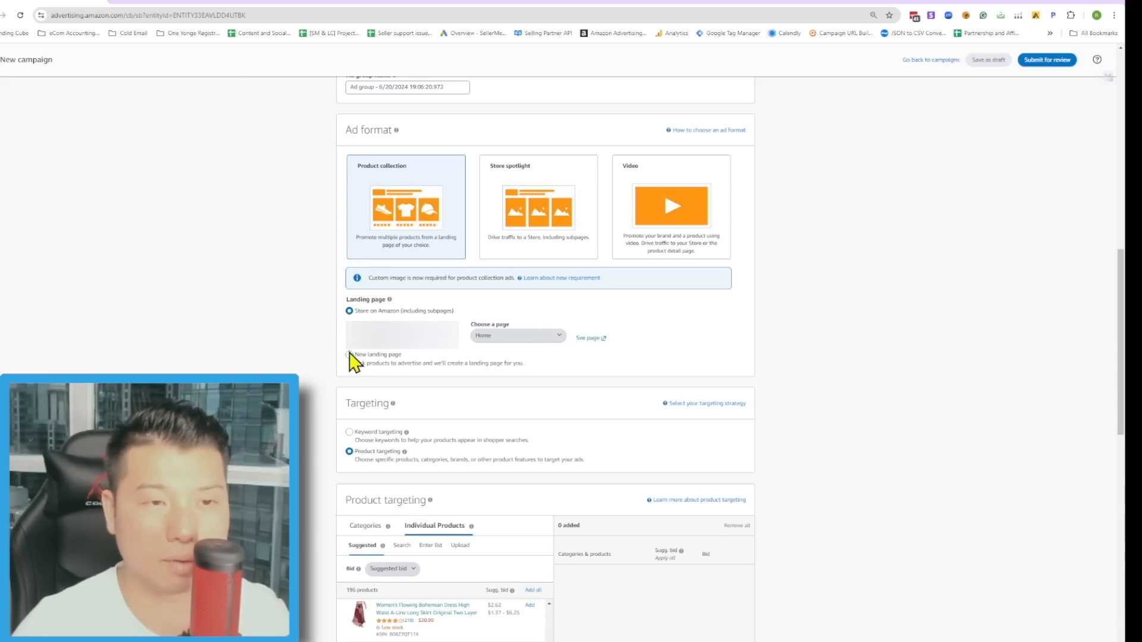
{"action": "left_click", "coordinate": [349, 355]}
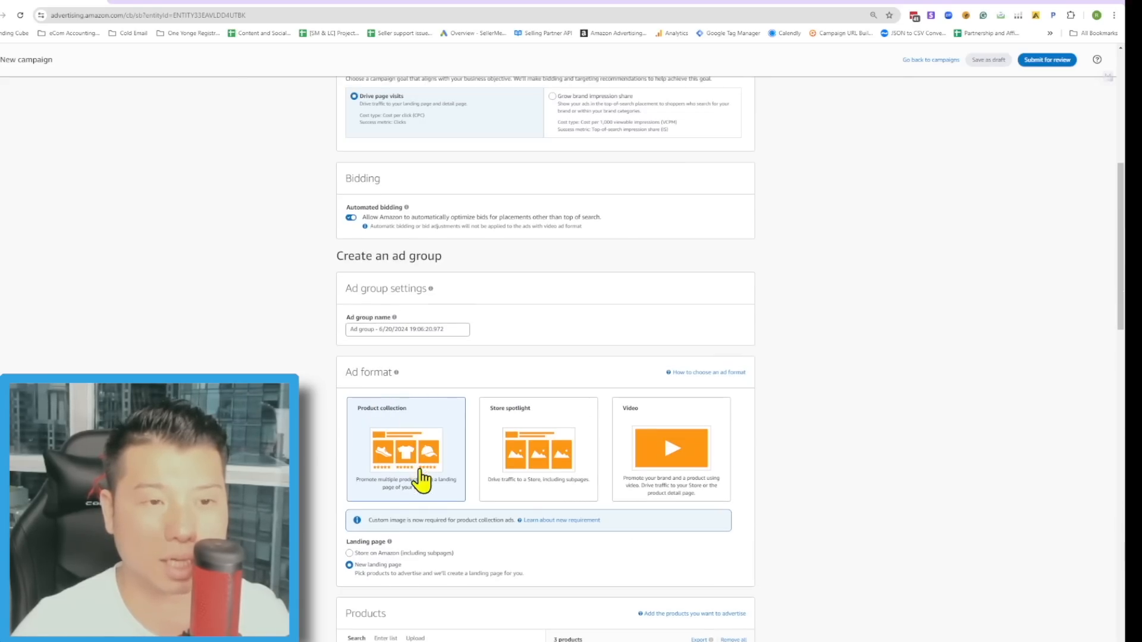
{"action": "scroll", "coordinate": [443, 571], "scroll_direction": "down", "scroll_amount": 4}
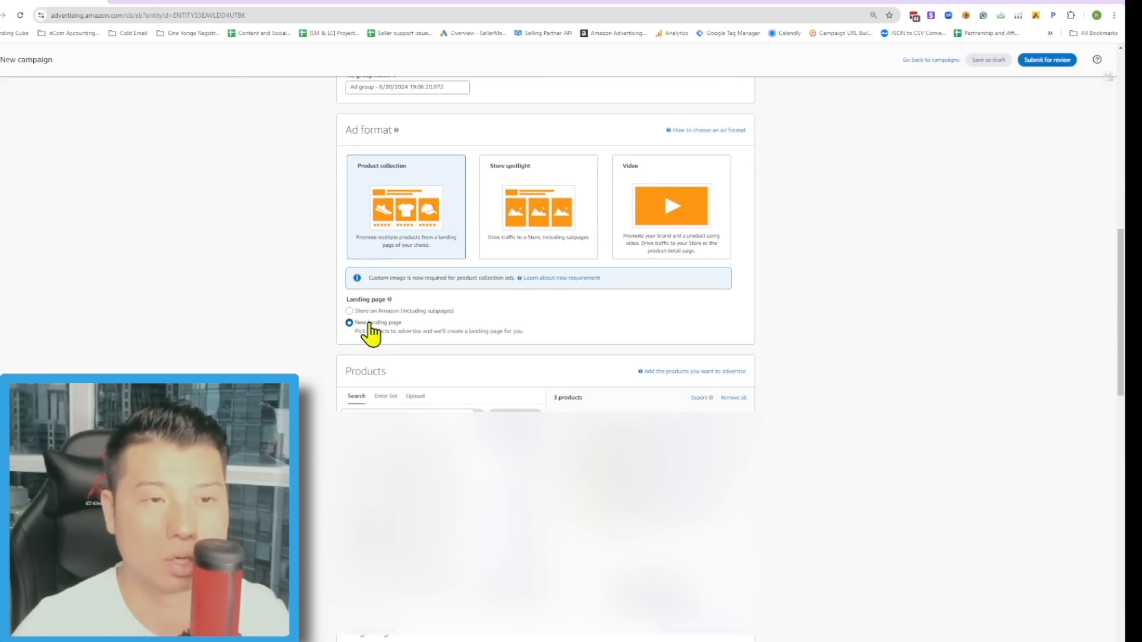
Look through the logo and brand name entries of the ad creative and return to the list of creative items.
{"action": "scroll", "coordinate": [923, 536], "scroll_direction": "down", "scroll_amount": 15}
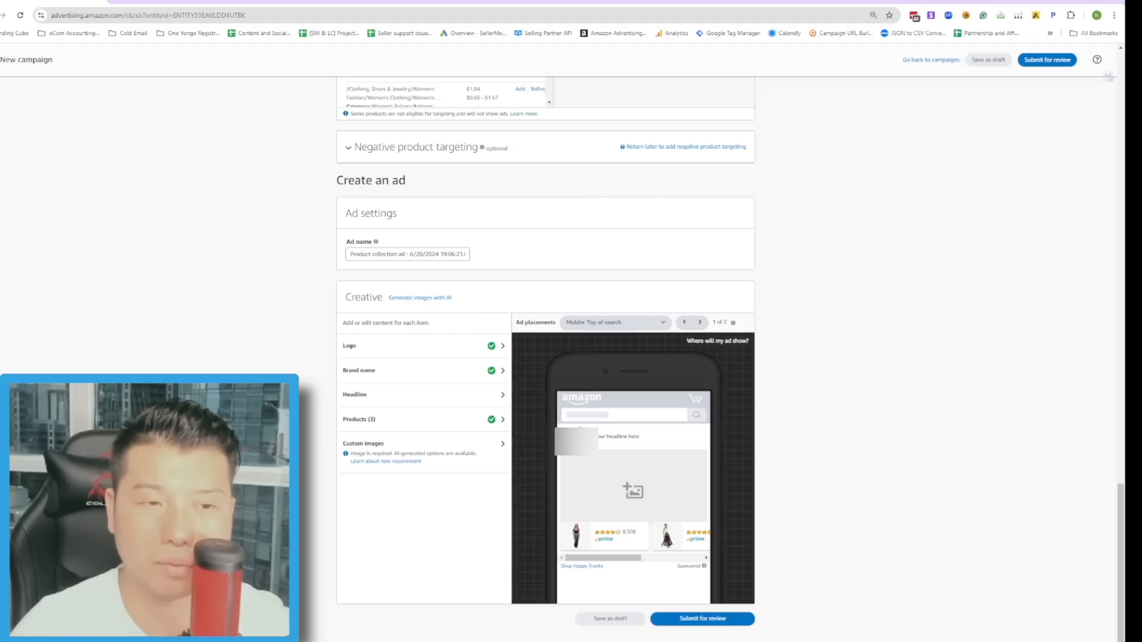
{"action": "left_click", "coordinate": [357, 346]}
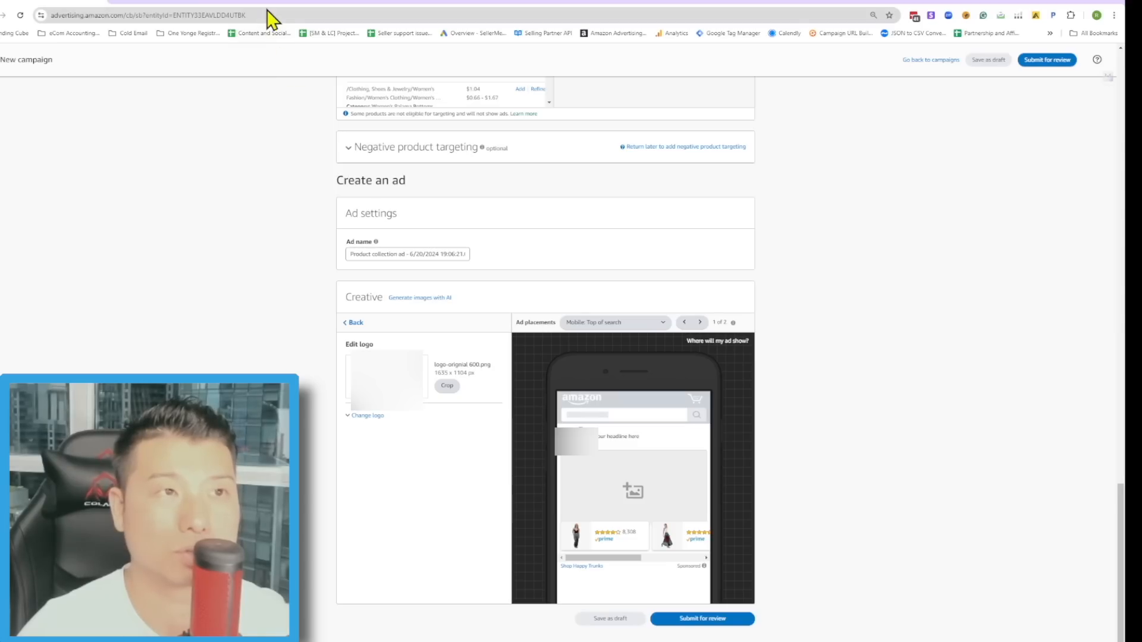
{"action": "left_click", "coordinate": [272, 7]}
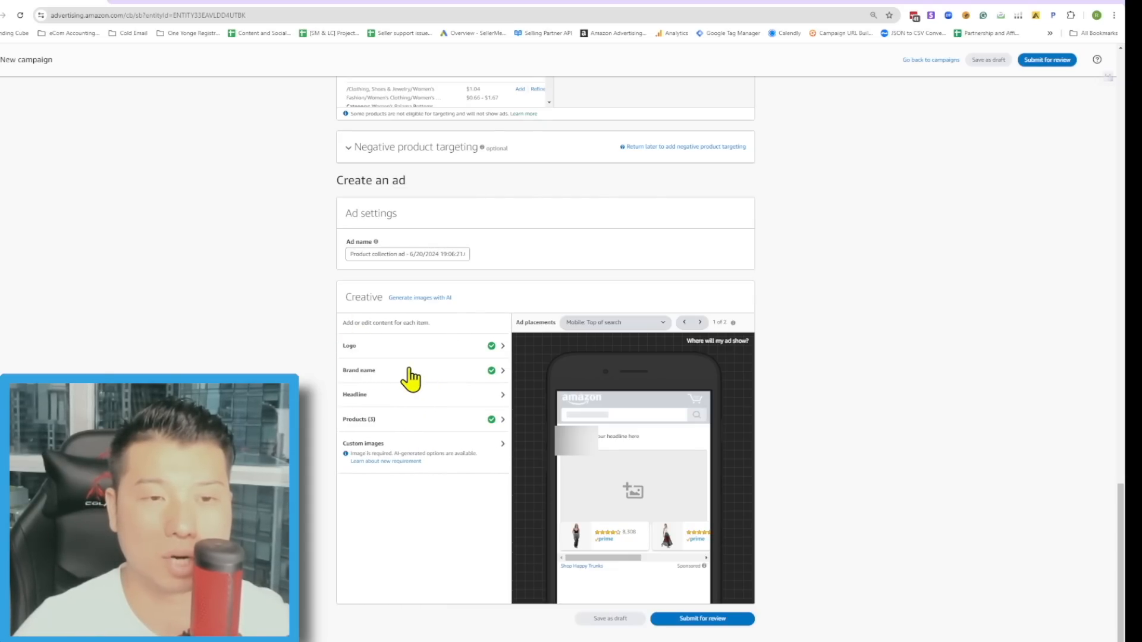
{"action": "left_click", "coordinate": [406, 373]}
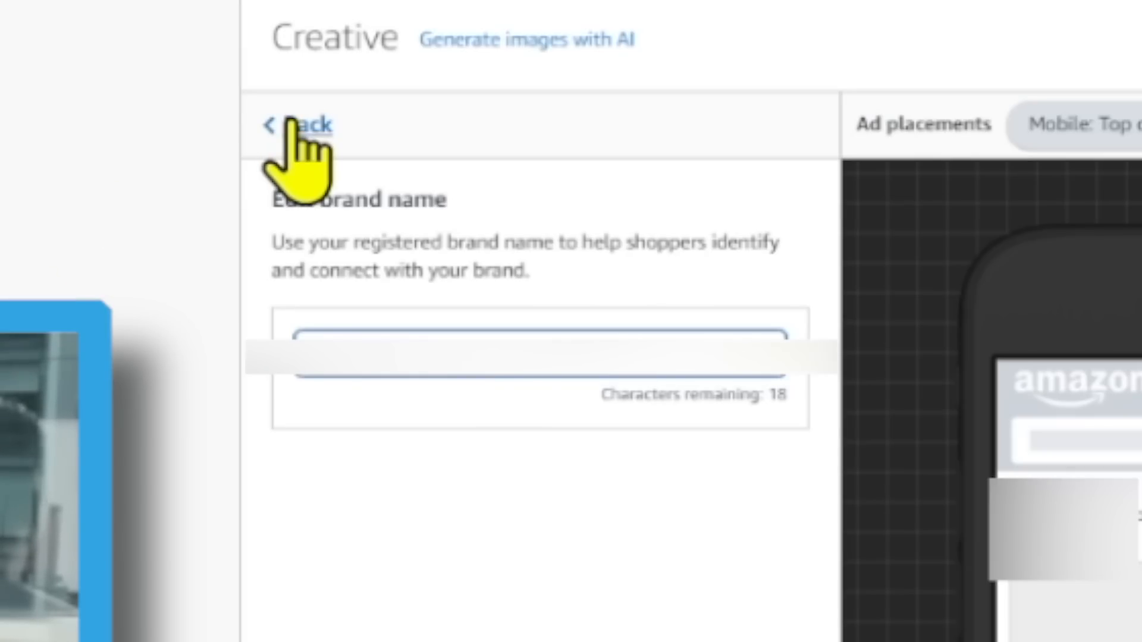
{"action": "left_click", "coordinate": [355, 322]}
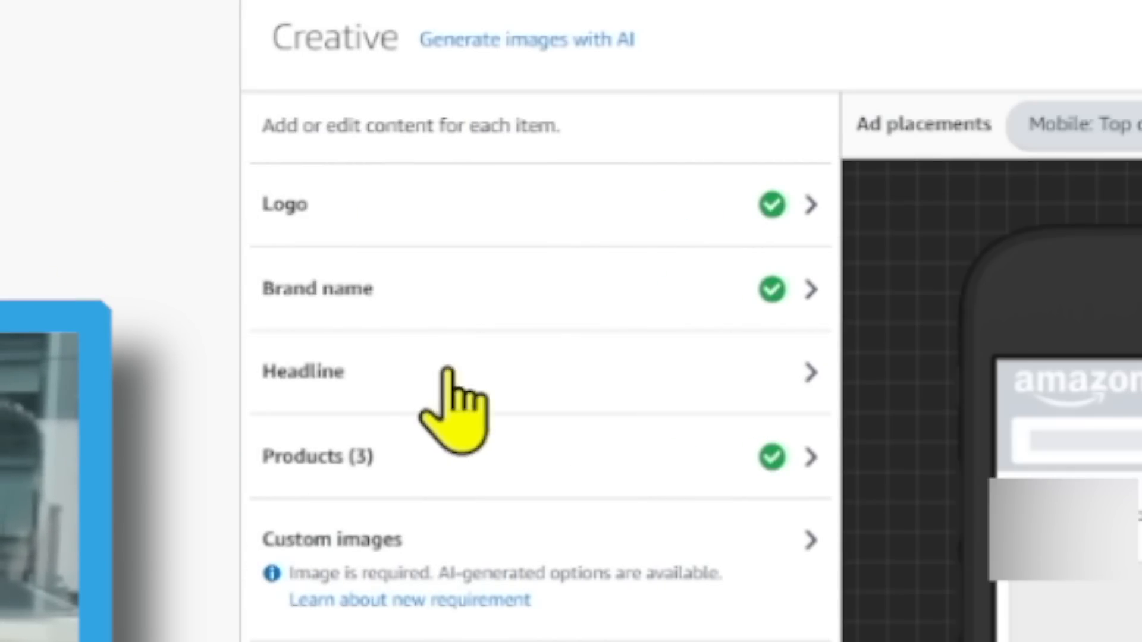
Open the headline entry of the ad creative and read its advice on highlighting the products' benefits.
{"action": "left_click", "coordinate": [470, 380]}
{"action": "left_click", "coordinate": [484, 364]}
{"action": "left_click", "coordinate": [712, 277]}
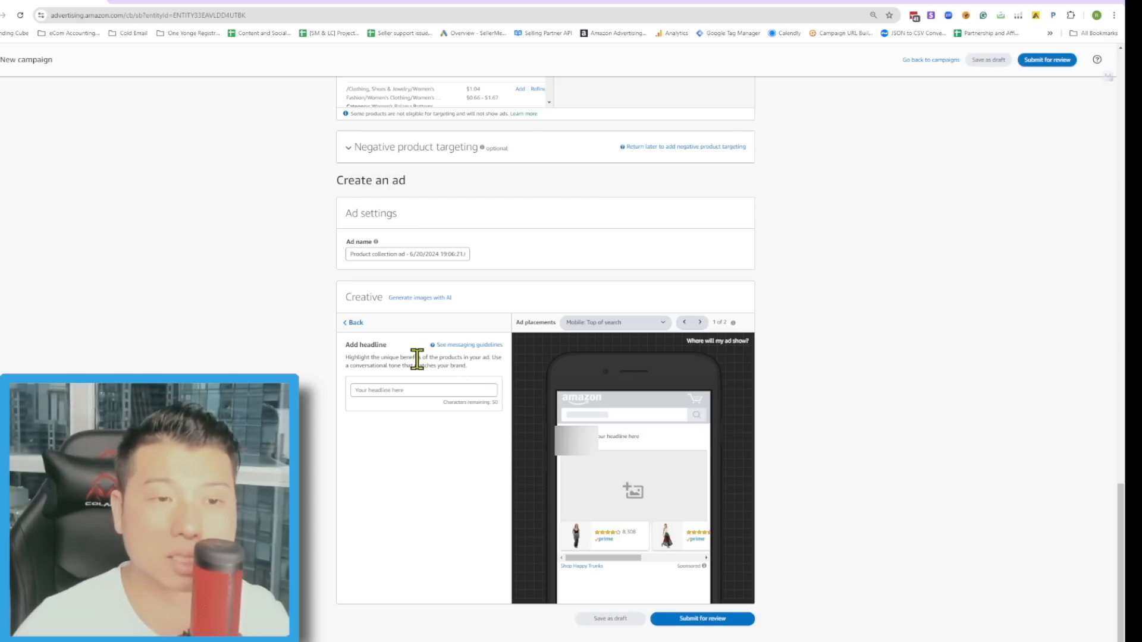
{"action": "left_click_drag", "start_coordinate": [400, 357], "coordinate": [421, 358]}
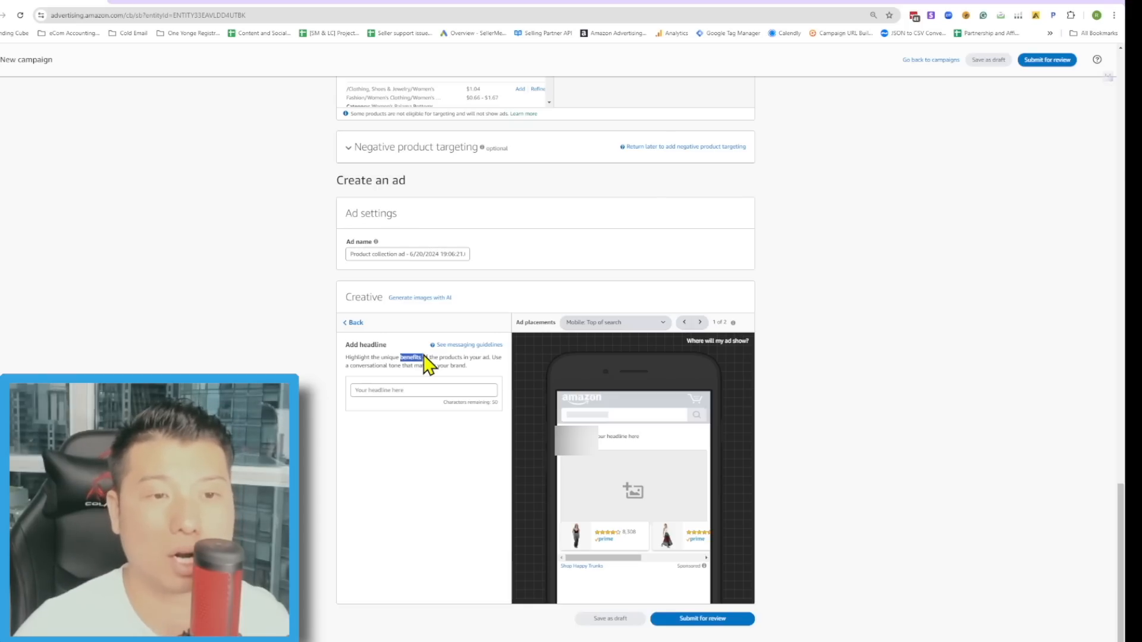
{"action": "left_click", "coordinate": [425, 360]}
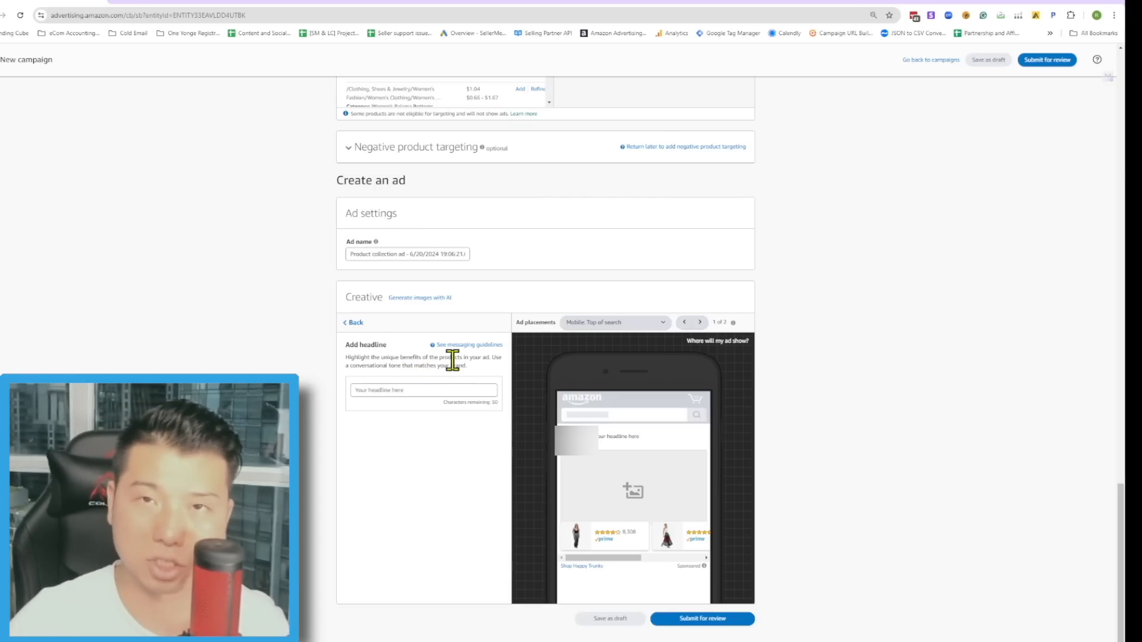
Read the messaging guidelines for headlines, close the help, and return to the list of creative items.
{"action": "left_click", "coordinate": [494, 346]}
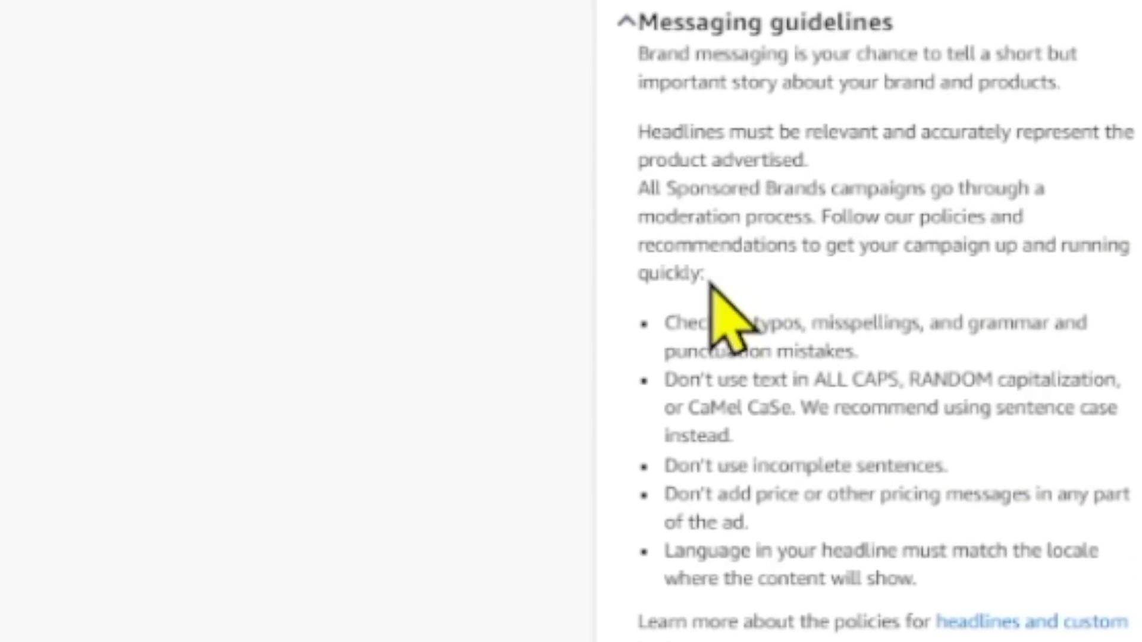
{"action": "left_click_drag", "start_coordinate": [686, 324], "coordinate": [902, 479]}
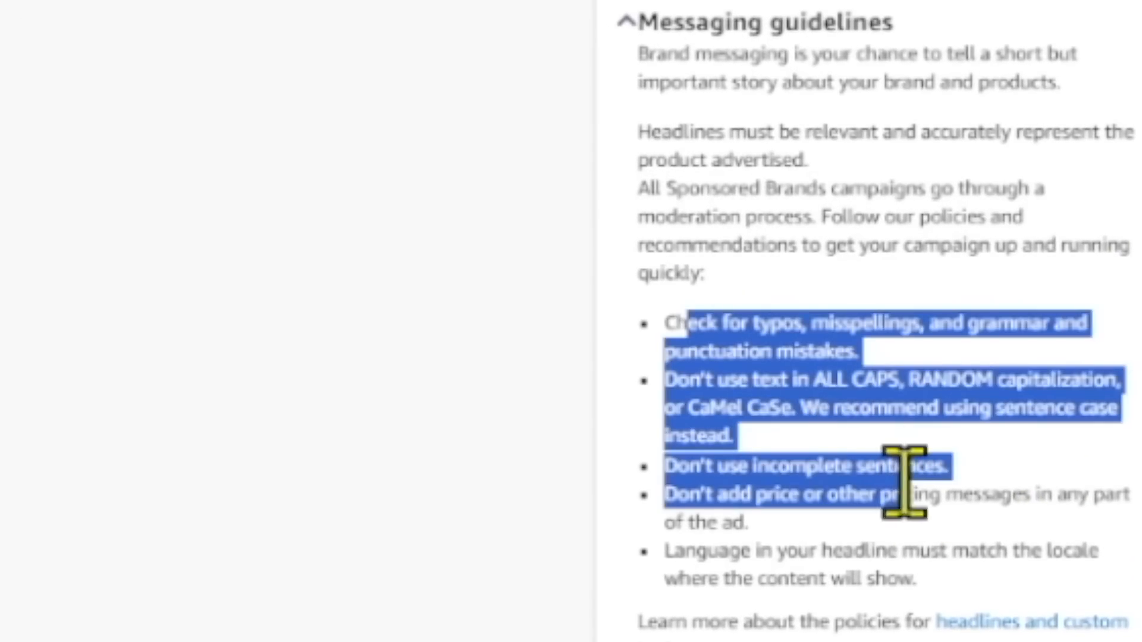
{"action": "left_click_drag", "start_coordinate": [789, 381], "coordinate": [847, 473]}
{"action": "left_click", "coordinate": [901, 558]}
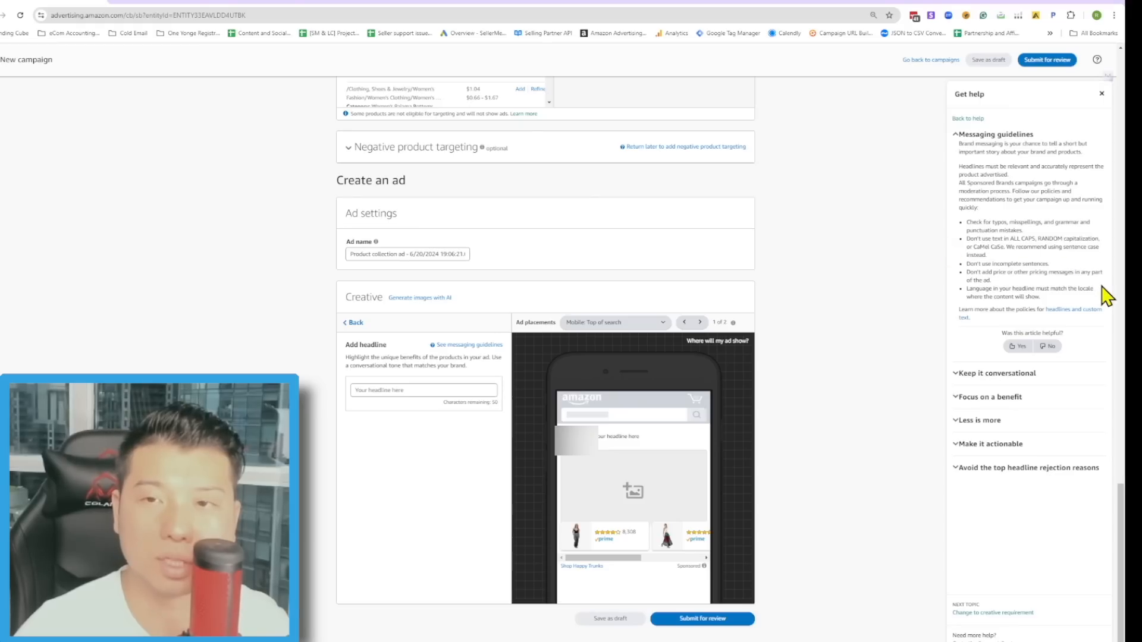
{"action": "left_click_drag", "start_coordinate": [1078, 290], "coordinate": [960, 158]}
{"action": "left_click", "coordinate": [960, 164]}
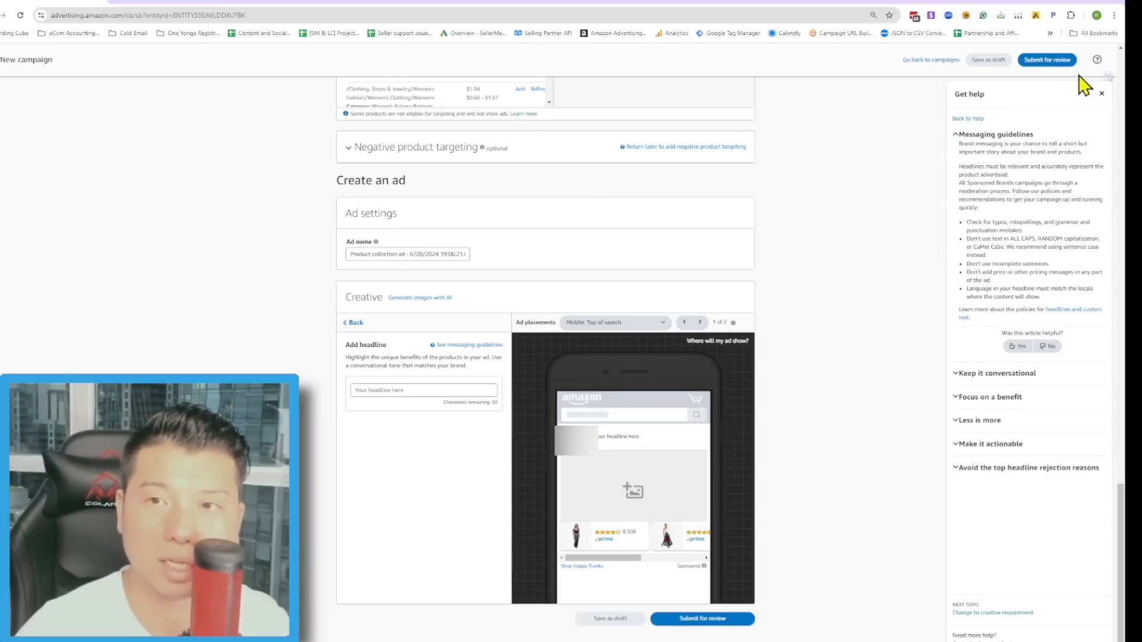
{"action": "left_click", "coordinate": [1102, 93]}
{"action": "left_click", "coordinate": [353, 322]}
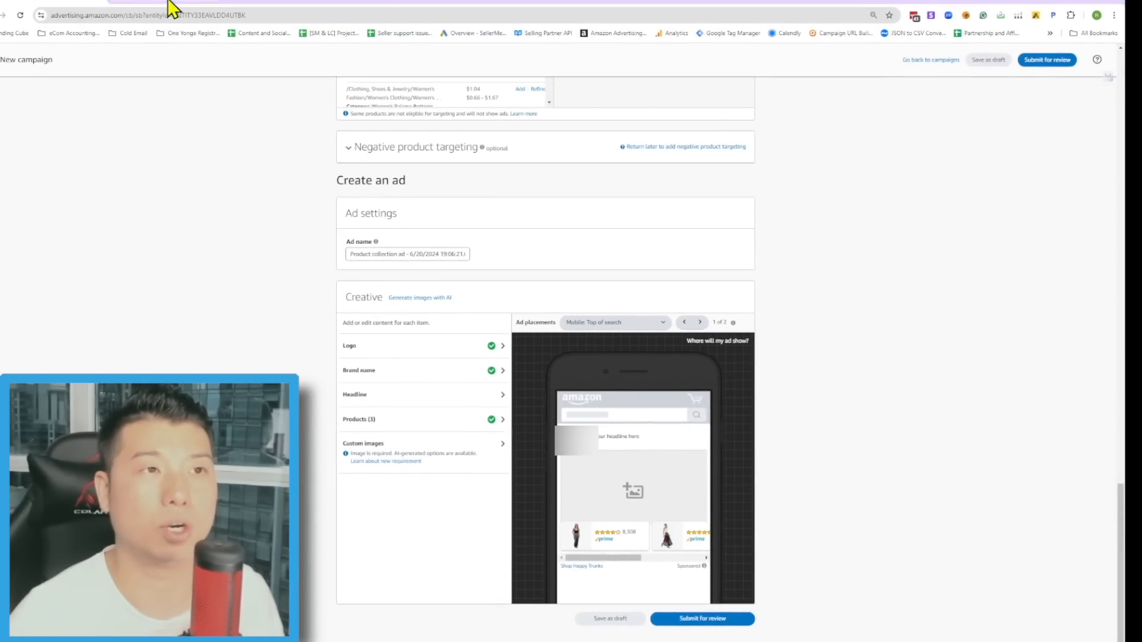
View the BABYGO ad image in the Amazon "Yoga ball" results and the options for adding a custom image to the creative.
{"action": "left_click", "coordinate": [288, 2]}
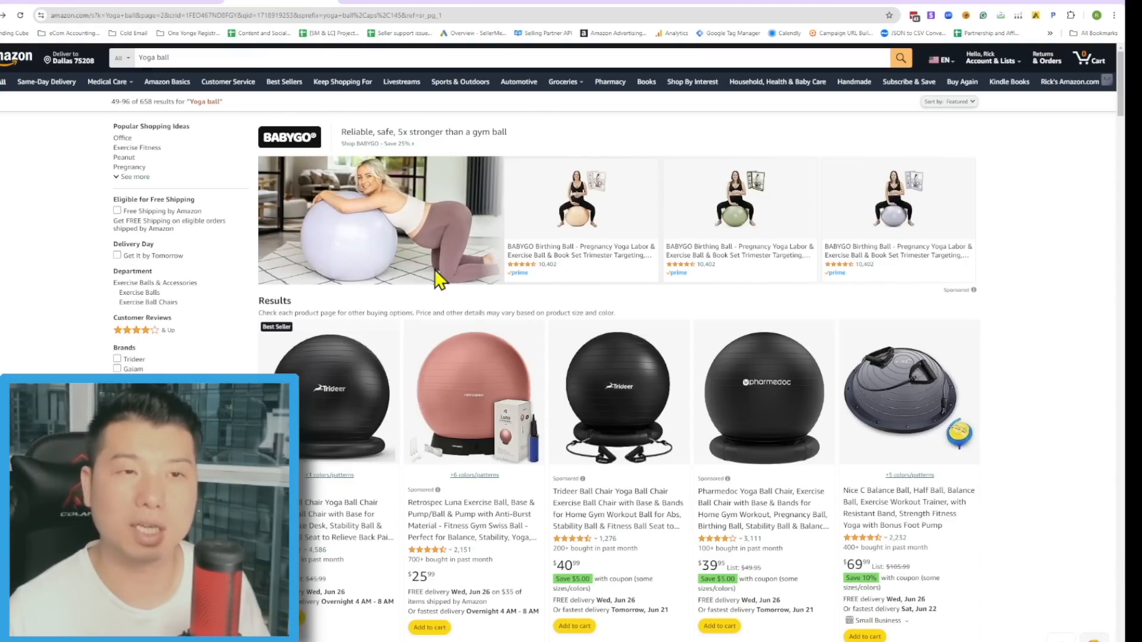
{"action": "left_click", "coordinate": [21, 3]}
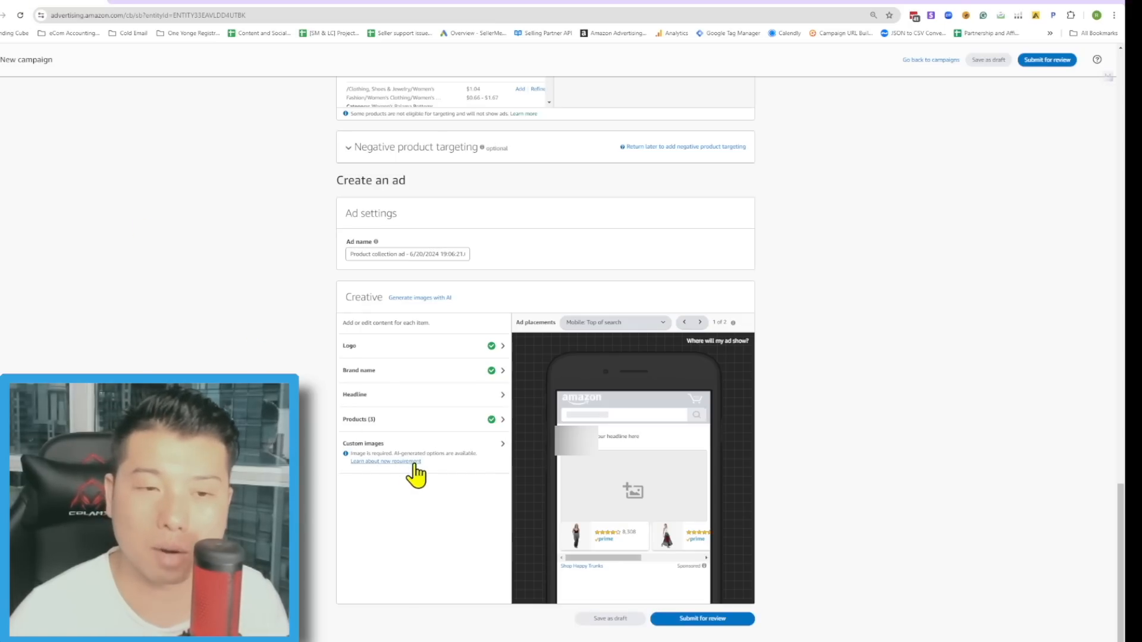
{"action": "left_click", "coordinate": [498, 470]}
{"action": "left_click", "coordinate": [373, 404]}
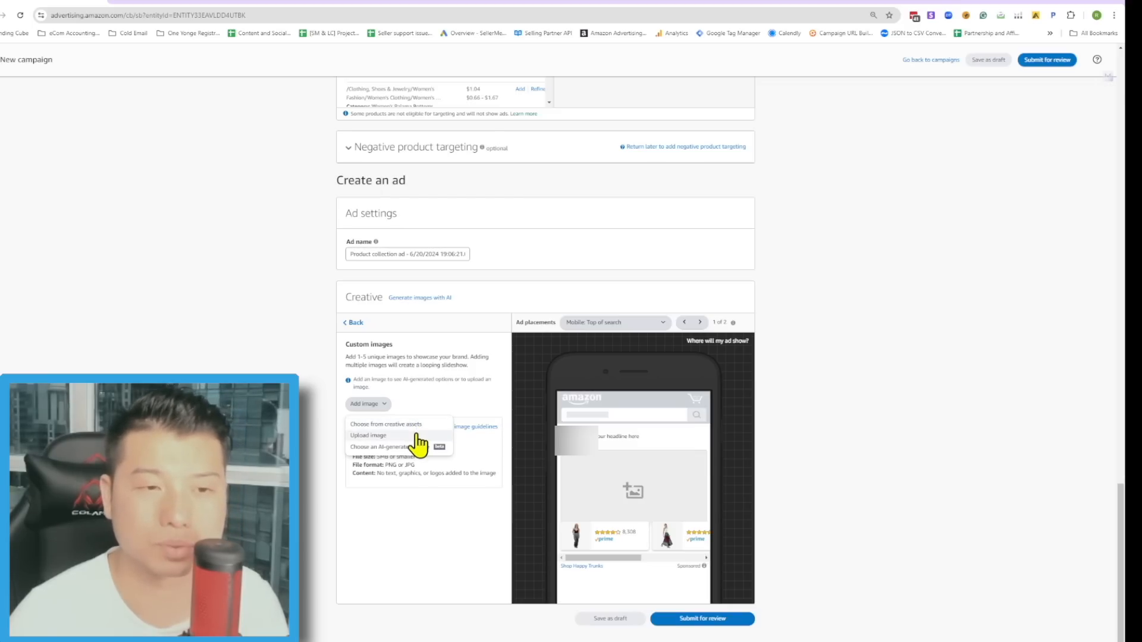
{"action": "left_click", "coordinate": [454, 388]}
Examine the Timberland product page's lifestyle photos and the custom image size specification, and return to the list of creative items.
{"action": "left_click", "coordinate": [527, 0]}
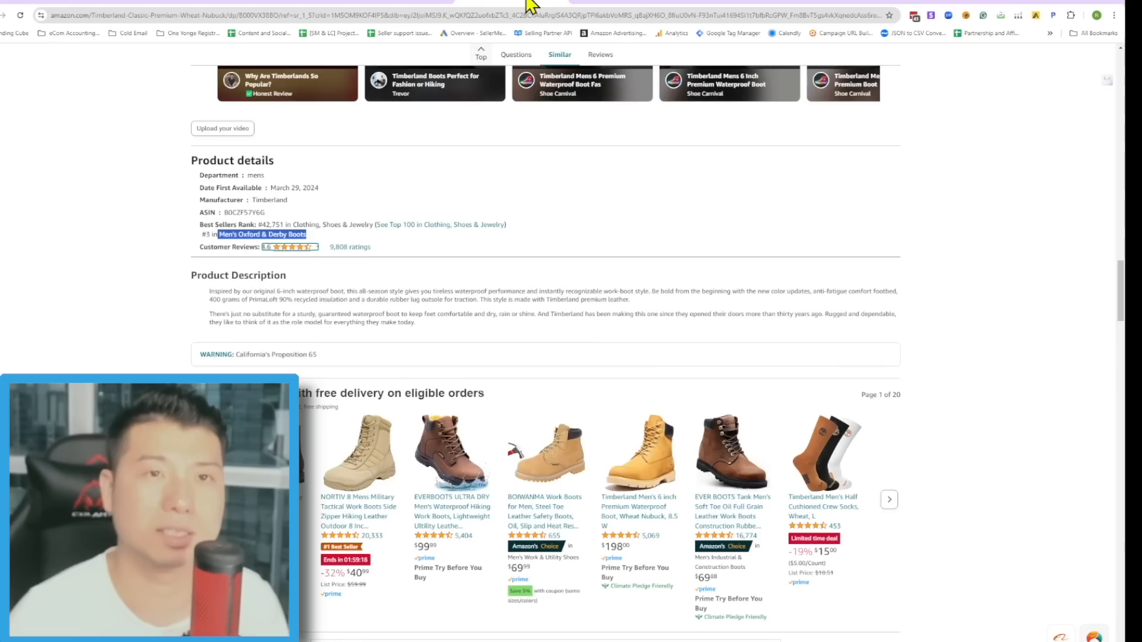
{"action": "scroll", "coordinate": [887, 428], "scroll_direction": "up", "scroll_amount": 10}
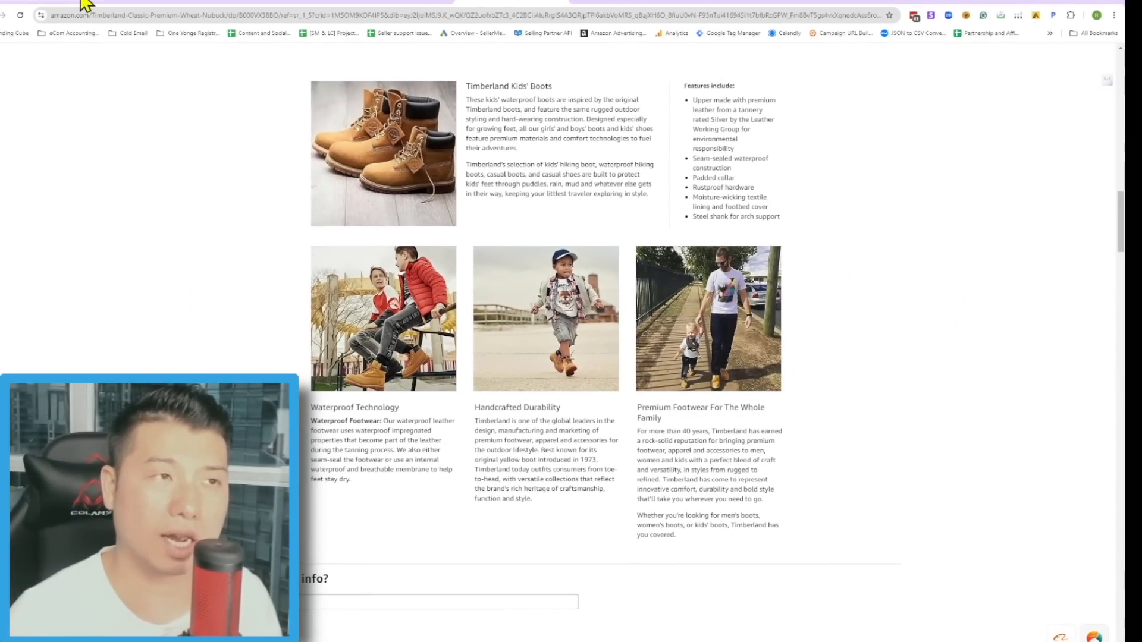
{"action": "left_click", "coordinate": [83, 3]}
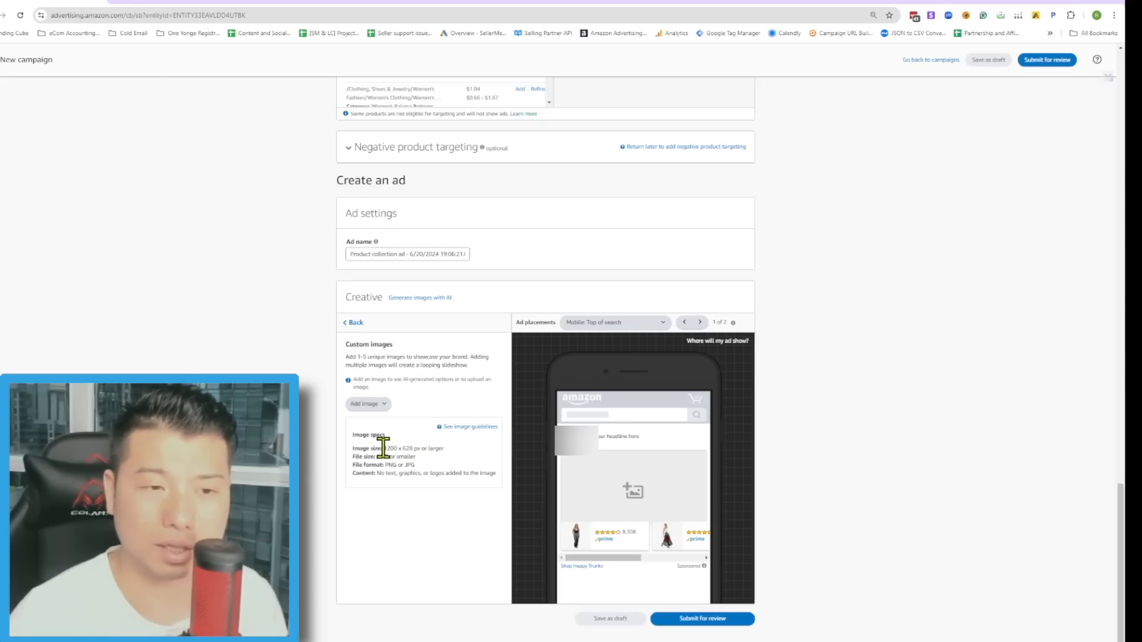
{"action": "left_click_drag", "start_coordinate": [383, 447], "coordinate": [443, 451]}
{"action": "left_click", "coordinate": [438, 454]}
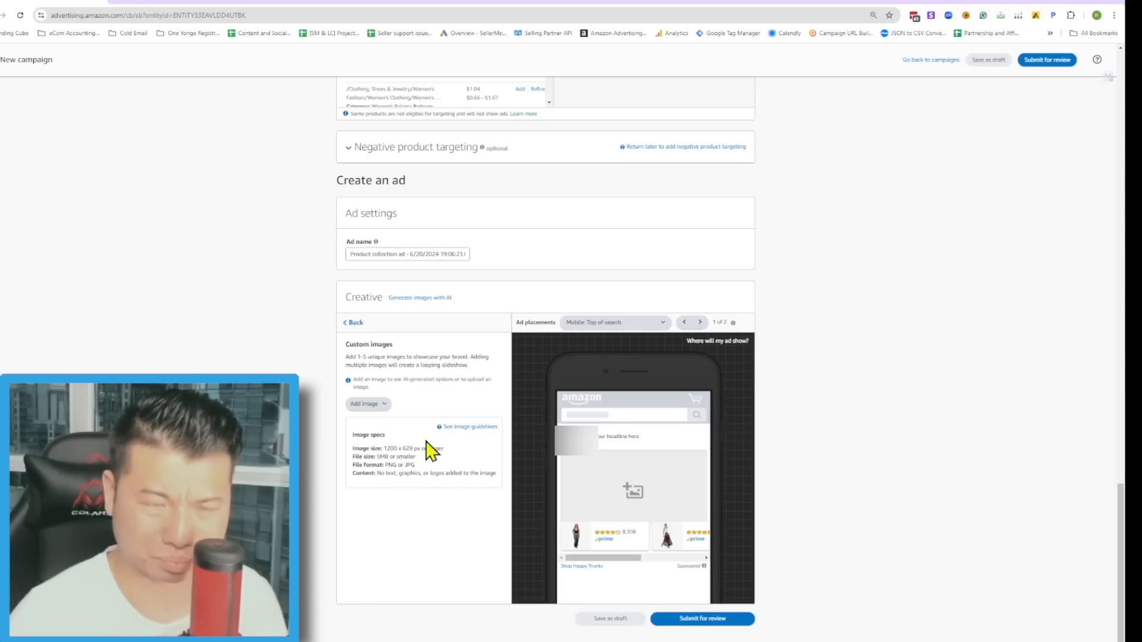
{"action": "left_click", "coordinate": [355, 325]}
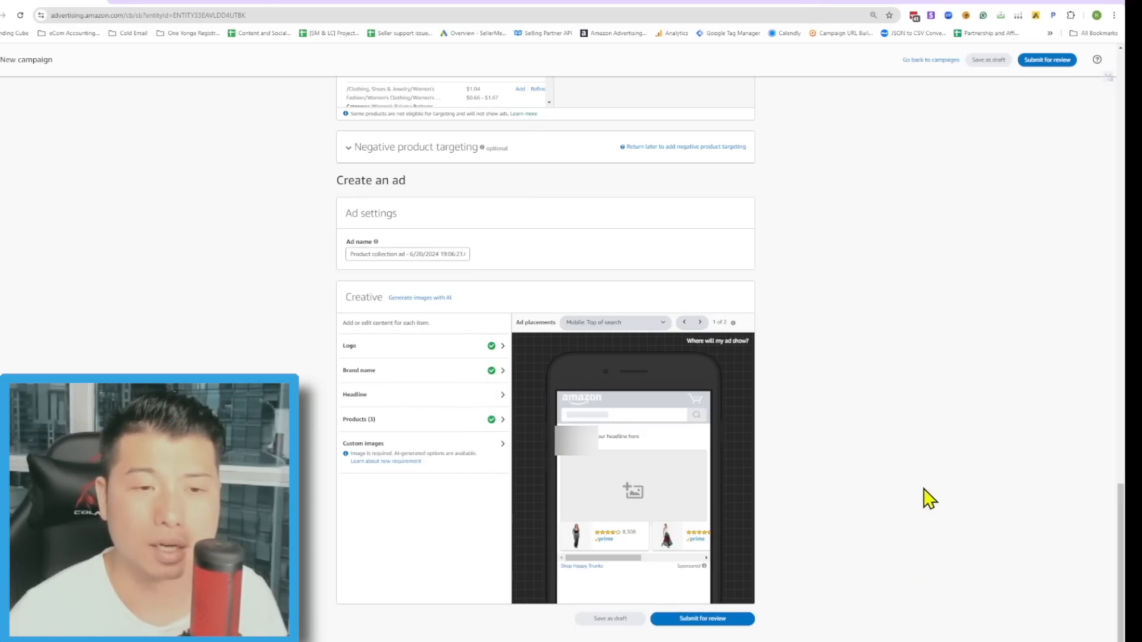
Try the Store on Amazon landing page to check its creative, and switch back to a new landing page.
{"action": "scroll", "coordinate": [958, 482], "scroll_direction": "up", "scroll_amount": 9}
{"action": "scroll", "coordinate": [955, 482], "scroll_direction": "up", "scroll_amount": 6}
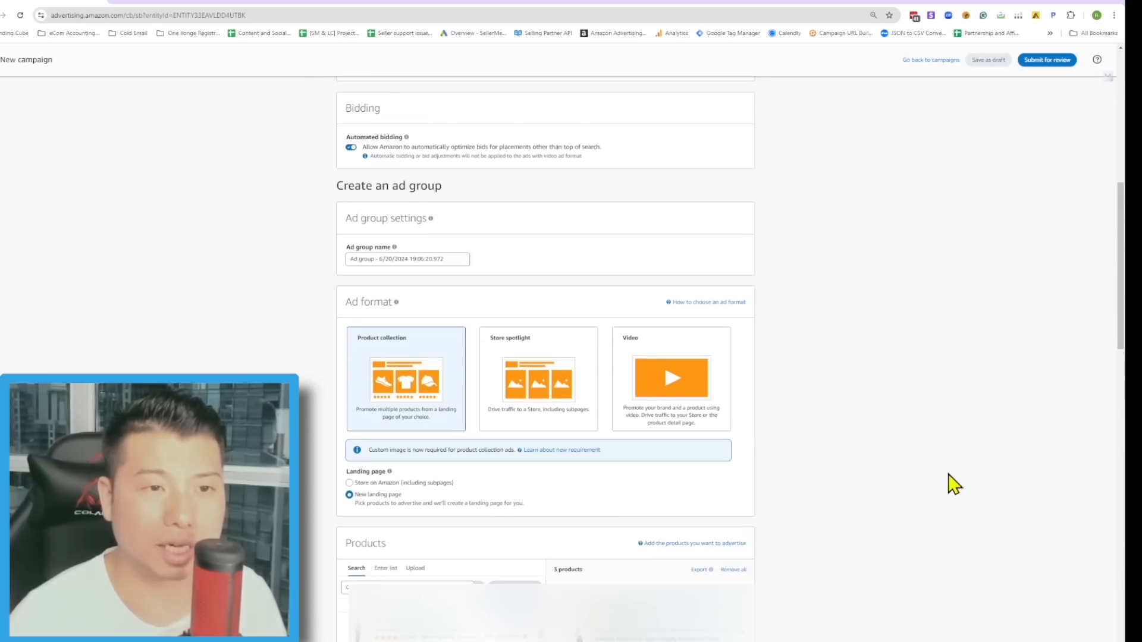
{"action": "scroll", "coordinate": [694, 565], "scroll_direction": "down", "scroll_amount": 11}
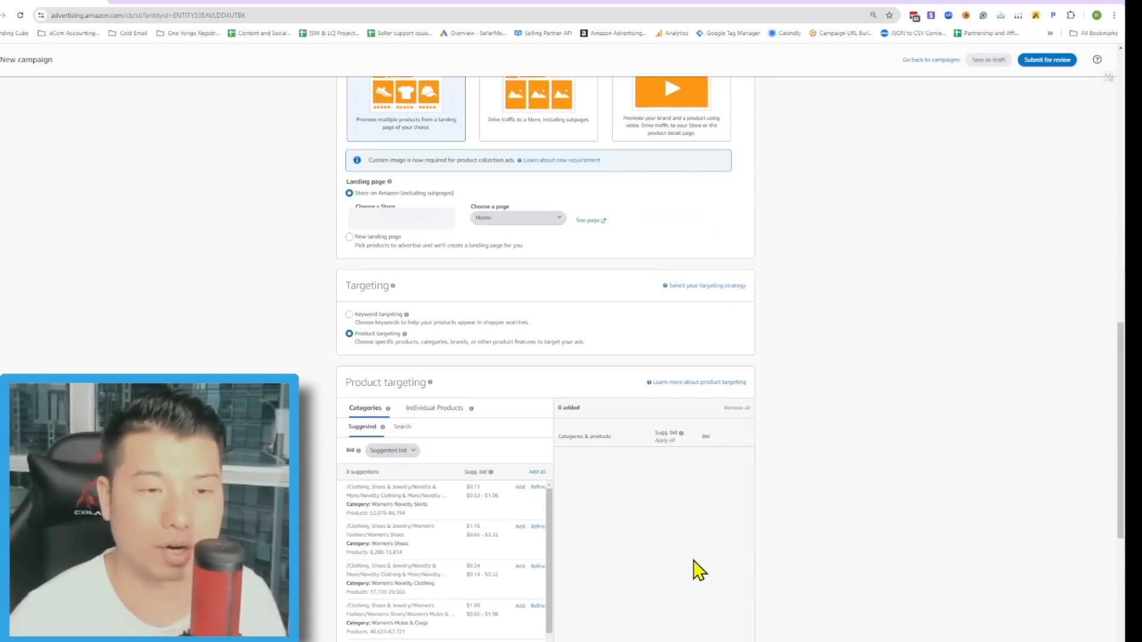
{"action": "scroll", "coordinate": [709, 562], "scroll_direction": "down", "scroll_amount": 5}
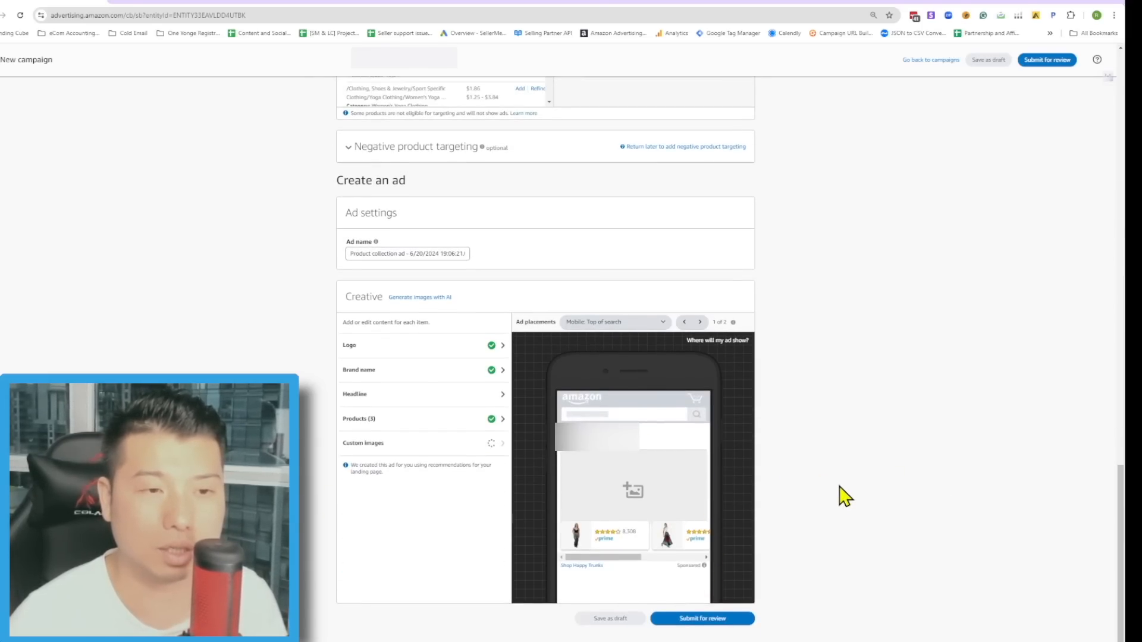
{"action": "scroll", "coordinate": [841, 494], "scroll_direction": "up", "scroll_amount": 15}
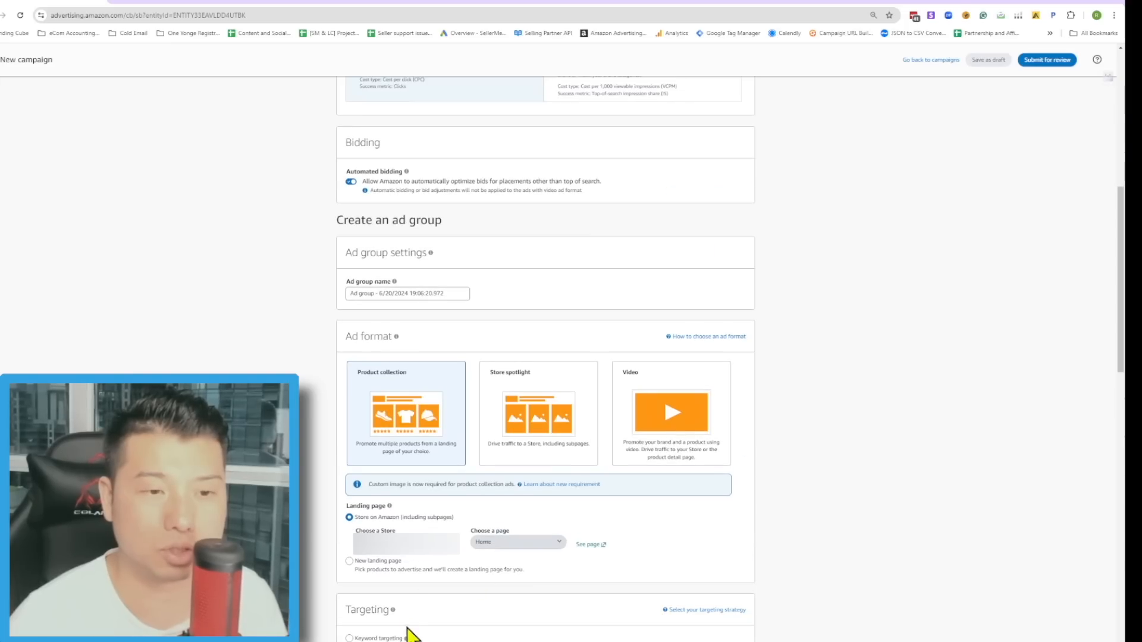
{"action": "left_click", "coordinate": [370, 565]}
Examine the creative's Products entry, the product images in the BABYGO ad on the "Yoga ball" results, and the landing page and product settings.
{"action": "scroll", "coordinate": [792, 554], "scroll_direction": "down", "scroll_amount": 15}
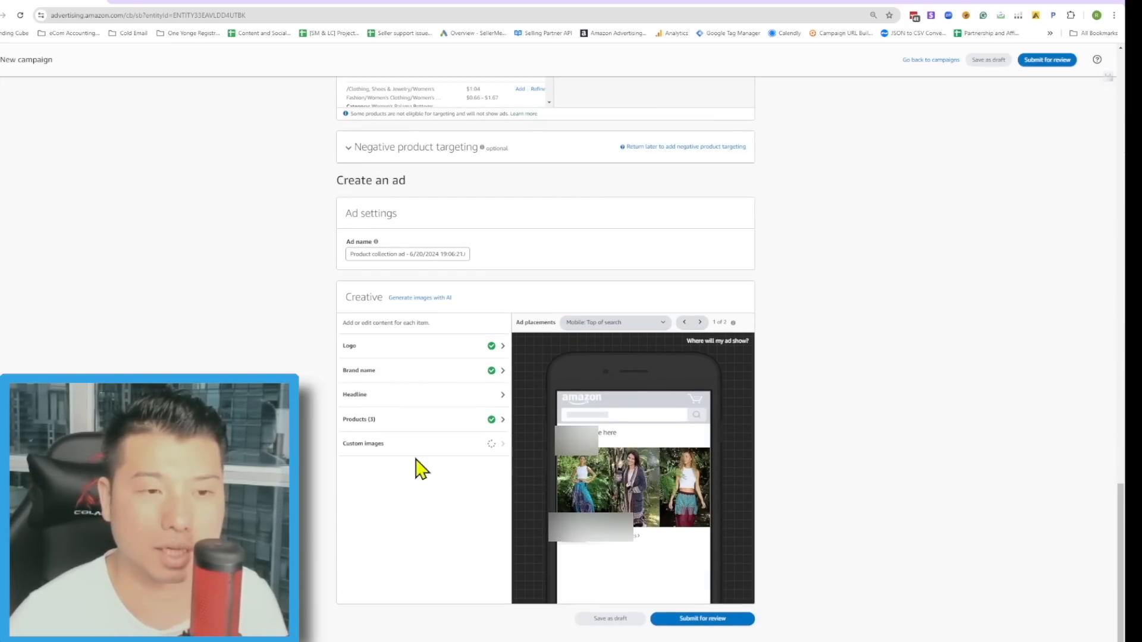
{"action": "left_click", "coordinate": [424, 426]}
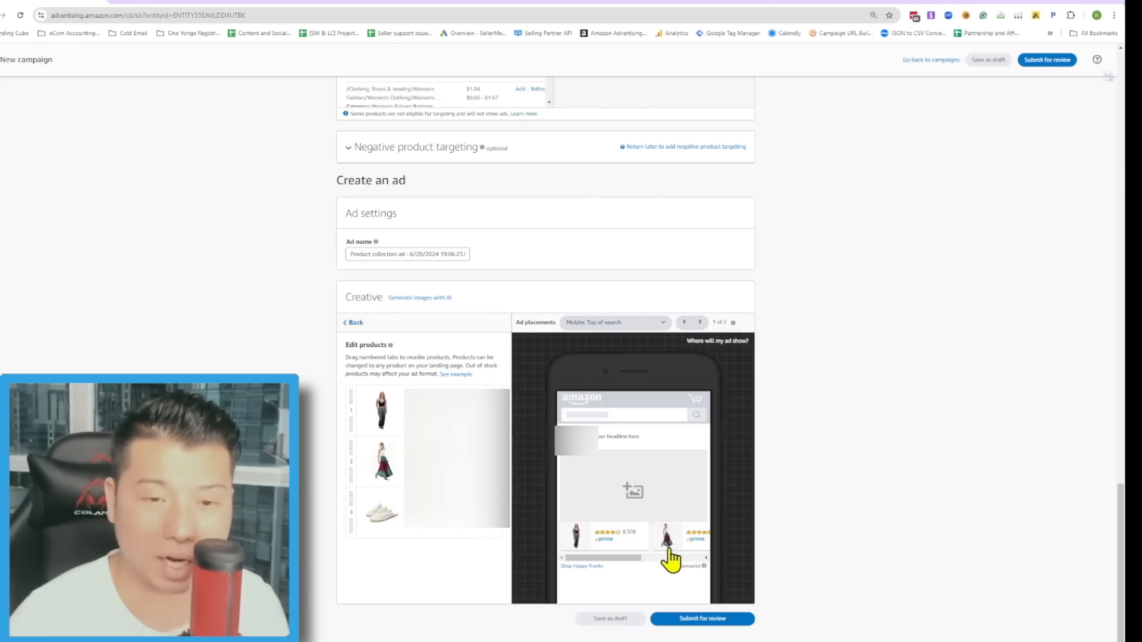
{"action": "left_click", "coordinate": [221, 2]}
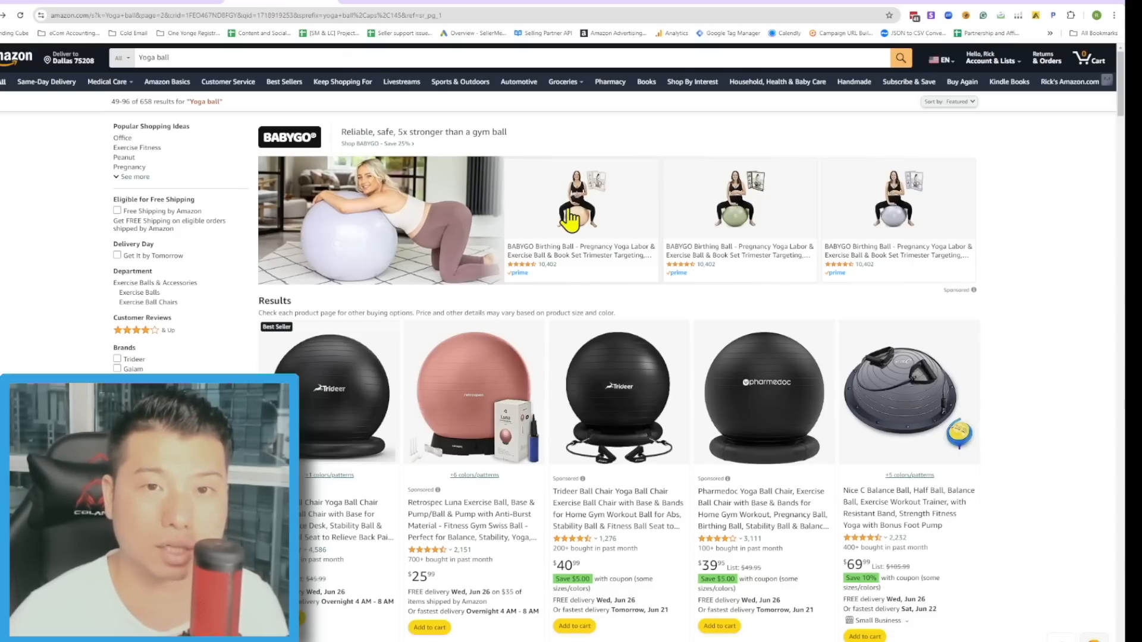
{"action": "left_click", "coordinate": [66, 2]}
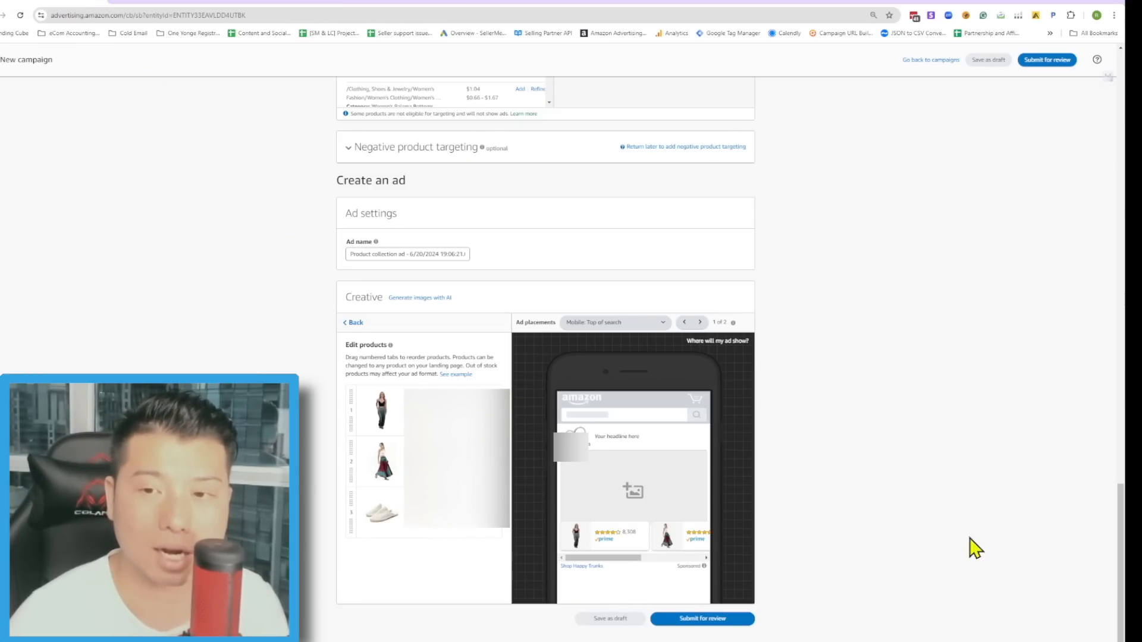
{"action": "scroll", "coordinate": [880, 619], "scroll_direction": "up", "scroll_amount": 15}
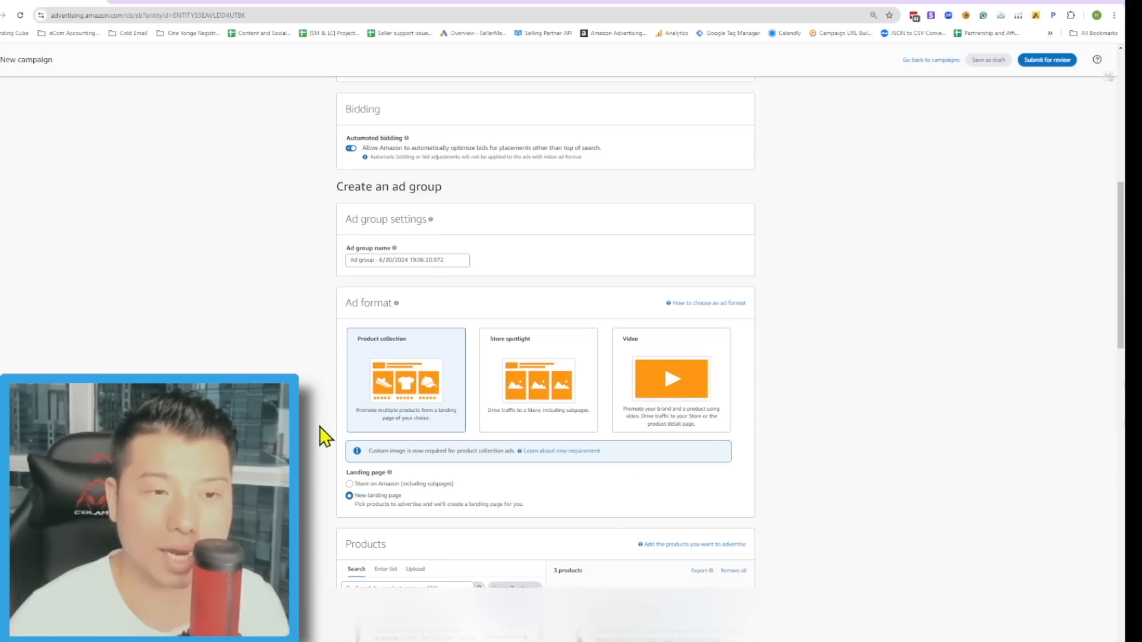
{"action": "scroll", "coordinate": [439, 518], "scroll_direction": "down", "scroll_amount": 3}
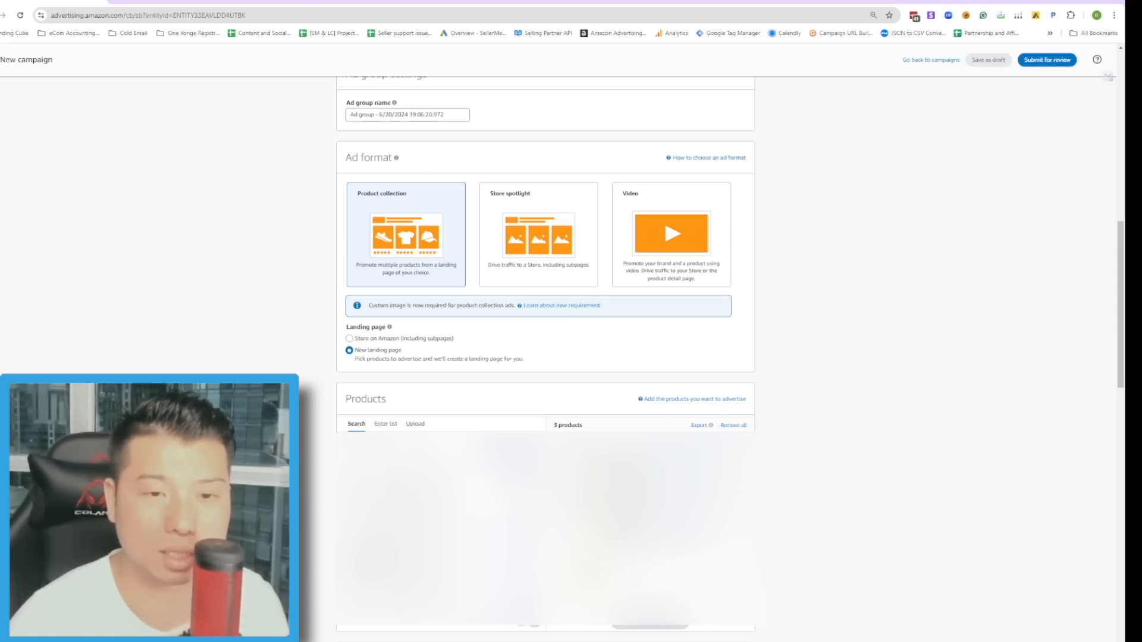
{"action": "scroll", "coordinate": [791, 536], "scroll_direction": "down", "scroll_amount": 20}
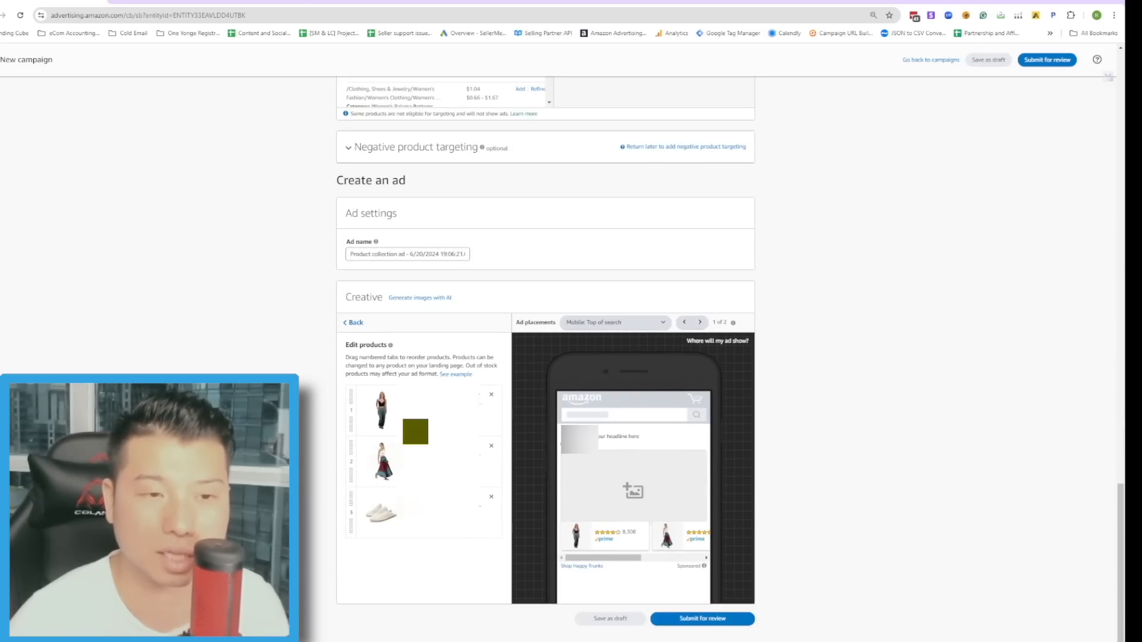
Try the Store on Amazon landing page, examine the creative's products and the selectable replacements, and return to the list of creative items.
{"action": "scroll", "coordinate": [356, 326], "scroll_direction": "up", "scroll_amount": 20}
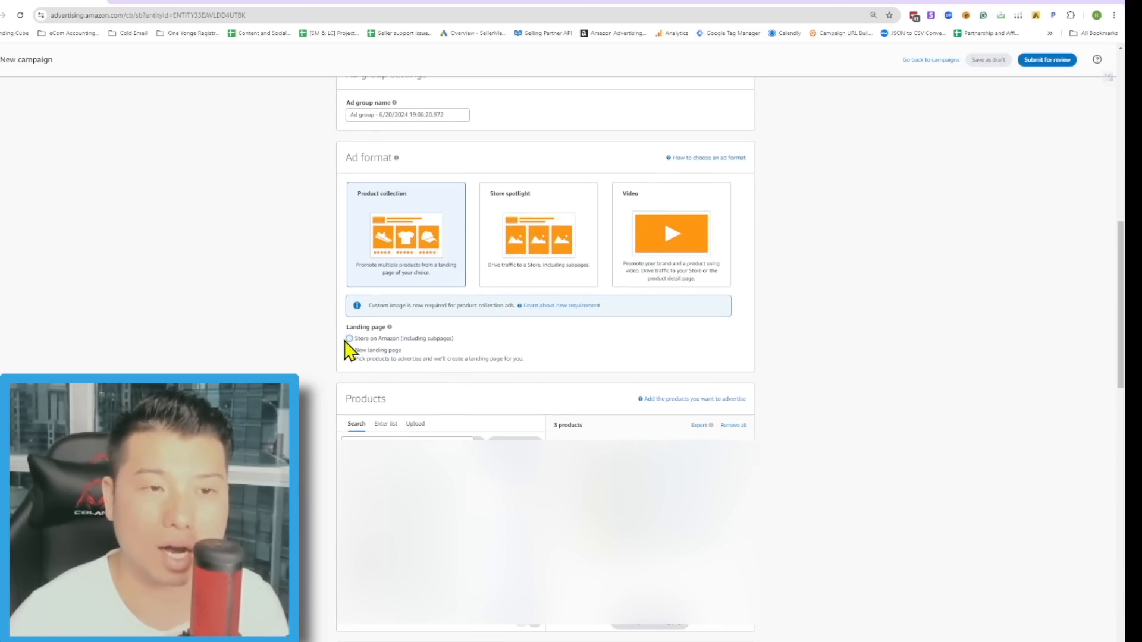
{"action": "left_click", "coordinate": [351, 338]}
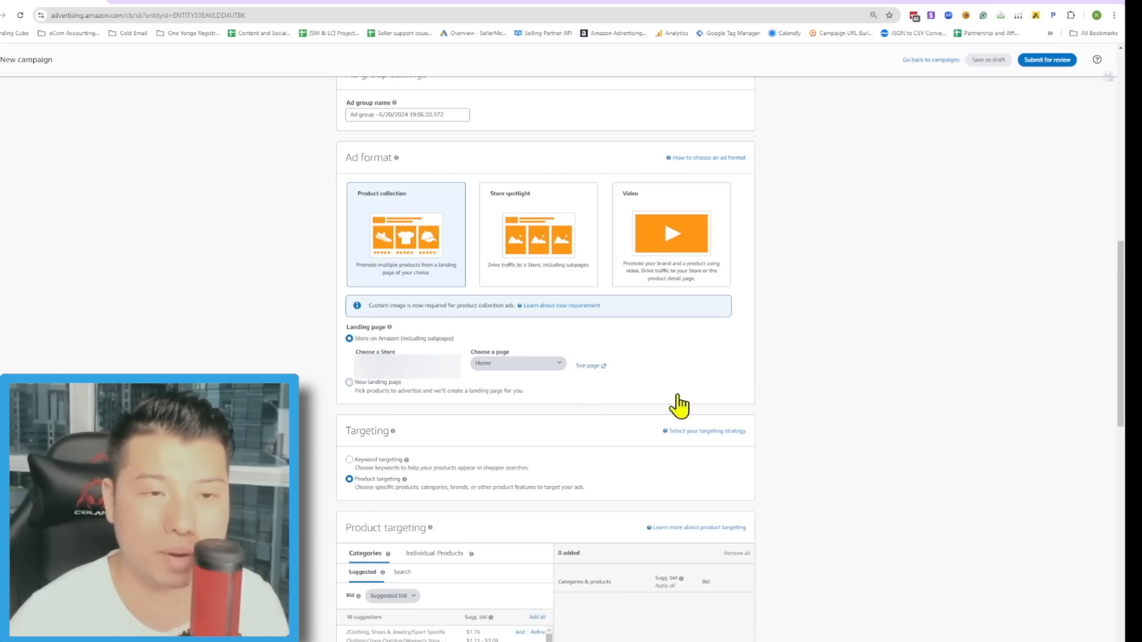
{"action": "scroll", "coordinate": [773, 458], "scroll_direction": "down", "scroll_amount": 4}
{"action": "scroll", "coordinate": [838, 501], "scroll_direction": "down", "scroll_amount": 8}
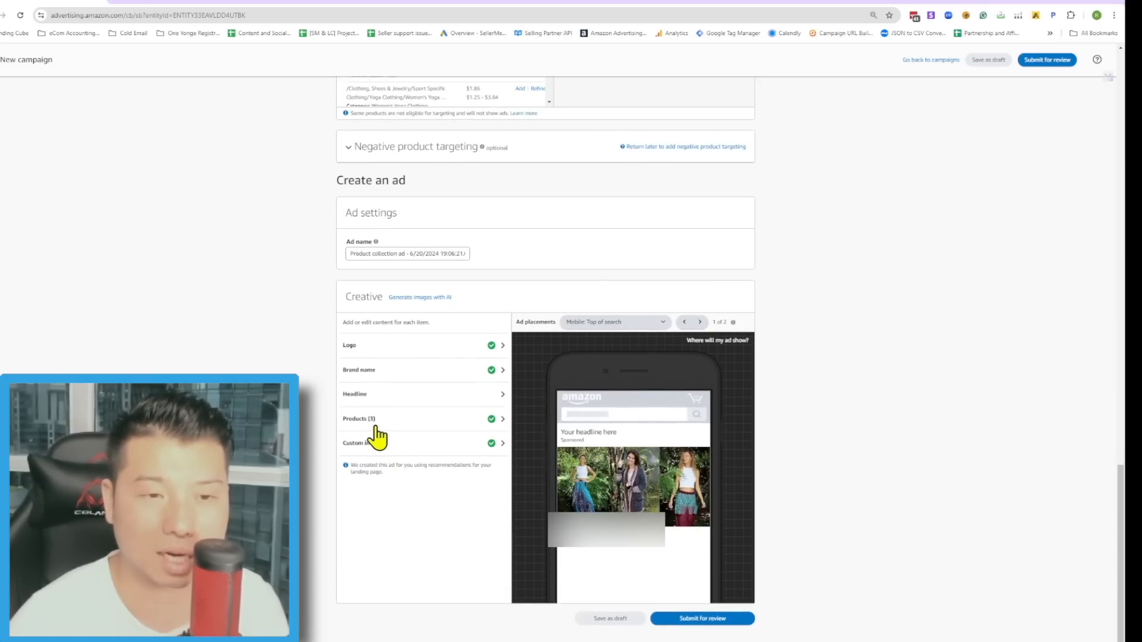
{"action": "left_click", "coordinate": [377, 438]}
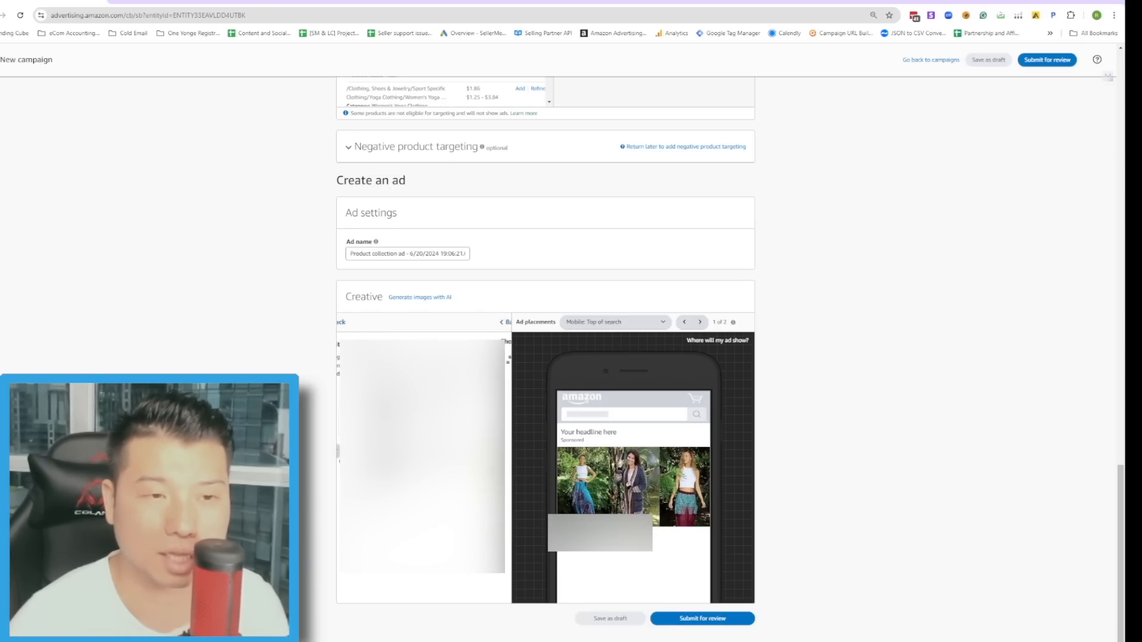
{"action": "scroll", "coordinate": [423, 452], "scroll_direction": "down", "scroll_amount": 5}
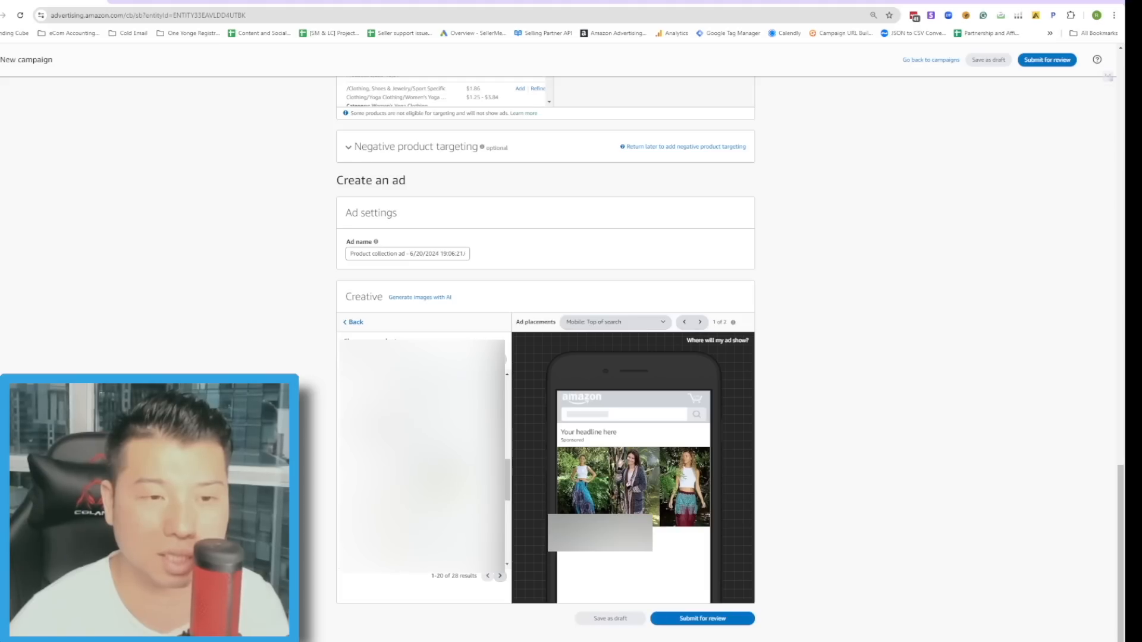
{"action": "left_click", "coordinate": [360, 323]}
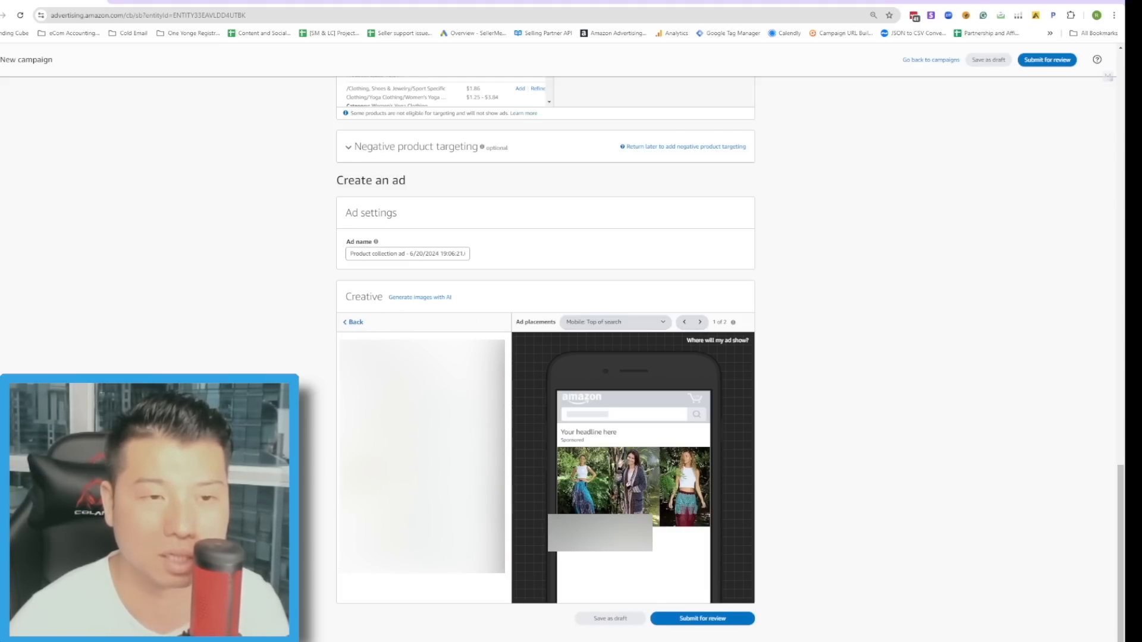
{"action": "left_click", "coordinate": [355, 324]}
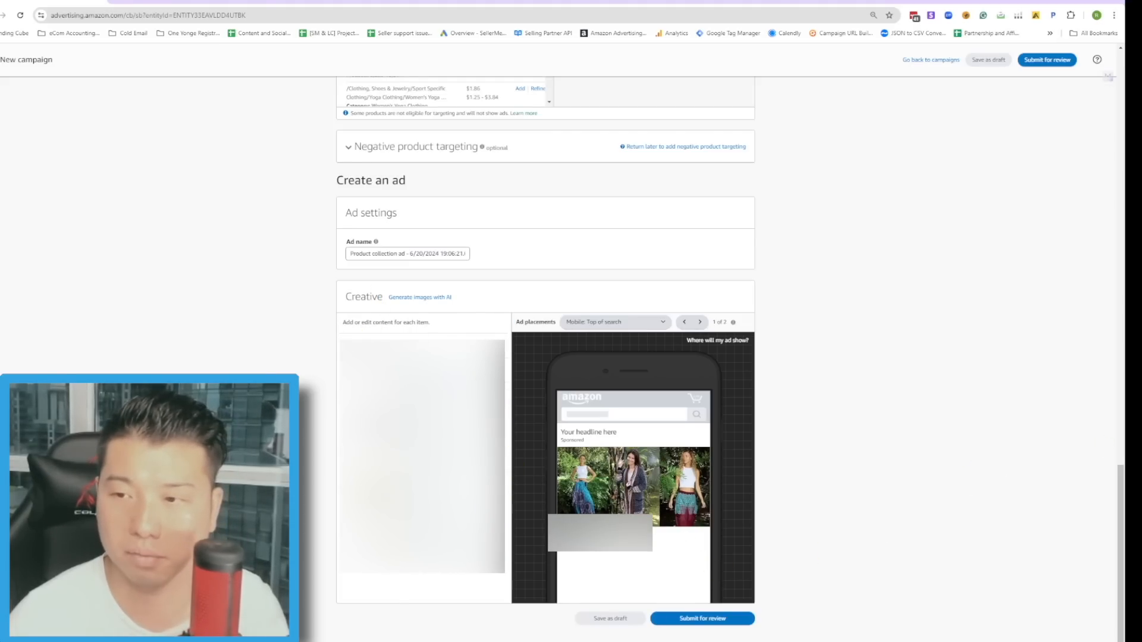
Switch the ad format to Store spotlight and read the page and unique product requirements of its Store landing page.
{"action": "scroll", "coordinate": [982, 536], "scroll_direction": "up", "scroll_amount": 15}
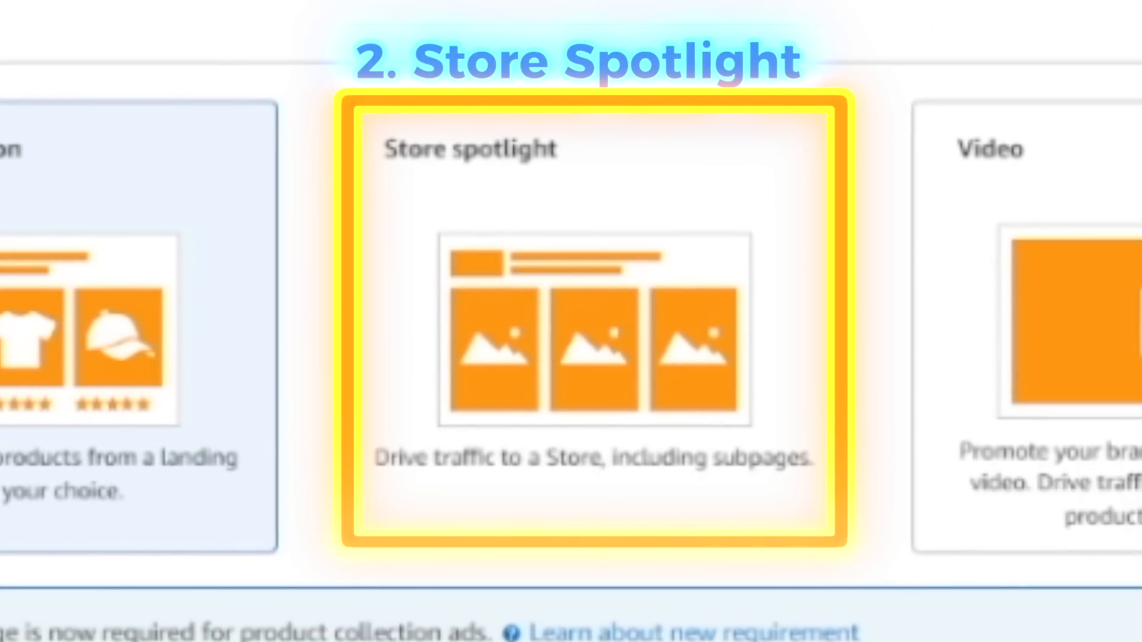
{"action": "left_click", "coordinate": [595, 333]}
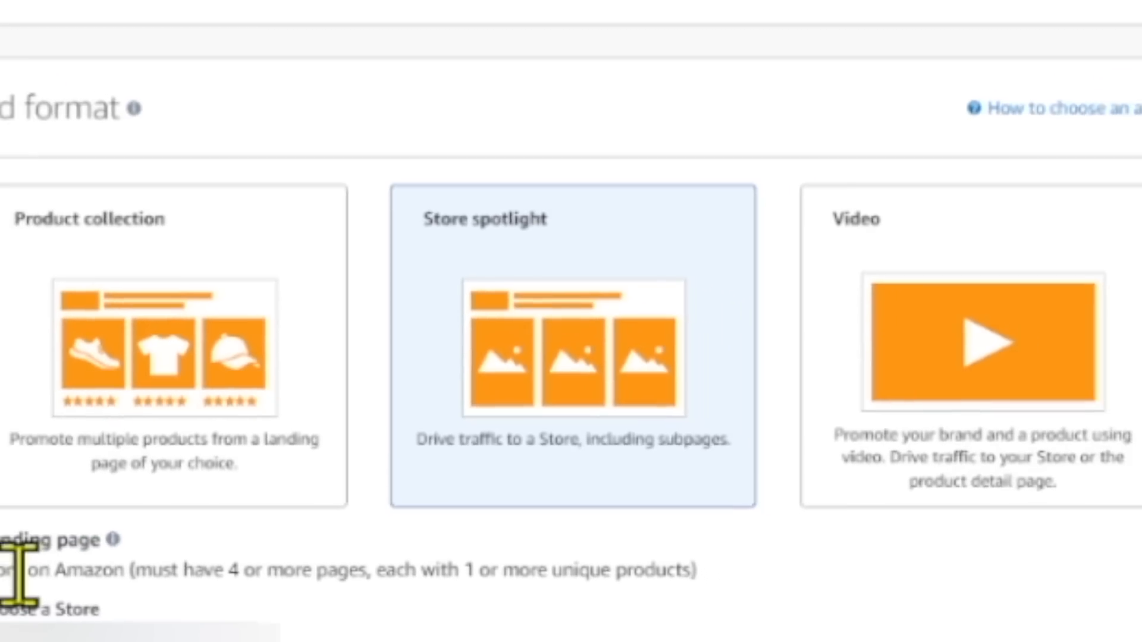
{"action": "left_click_drag", "start_coordinate": [16, 573], "coordinate": [469, 465]}
{"action": "left_click", "coordinate": [469, 465]}
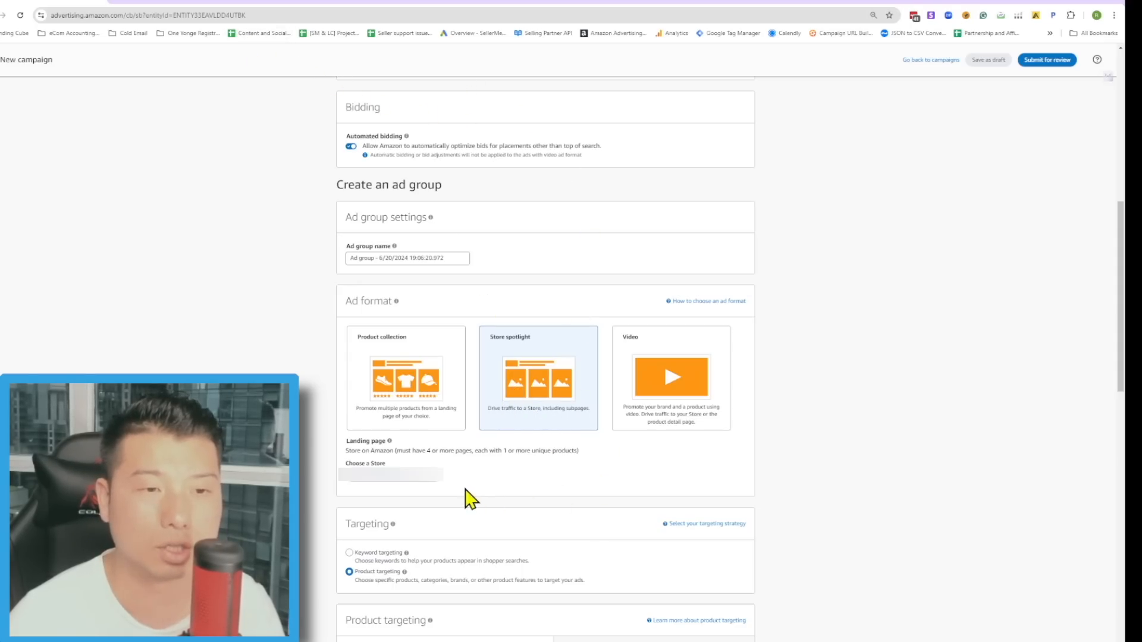
{"action": "left_click_drag", "start_coordinate": [416, 453], "coordinate": [479, 454]}
{"action": "left_click", "coordinate": [470, 453]}
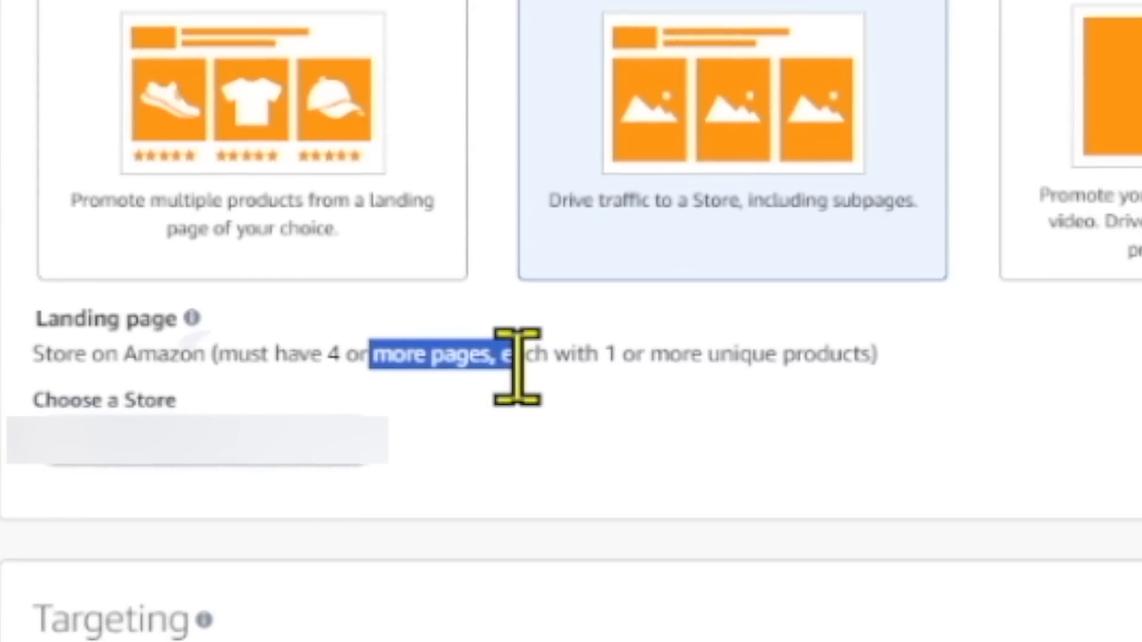
{"action": "left_click", "coordinate": [581, 408]}
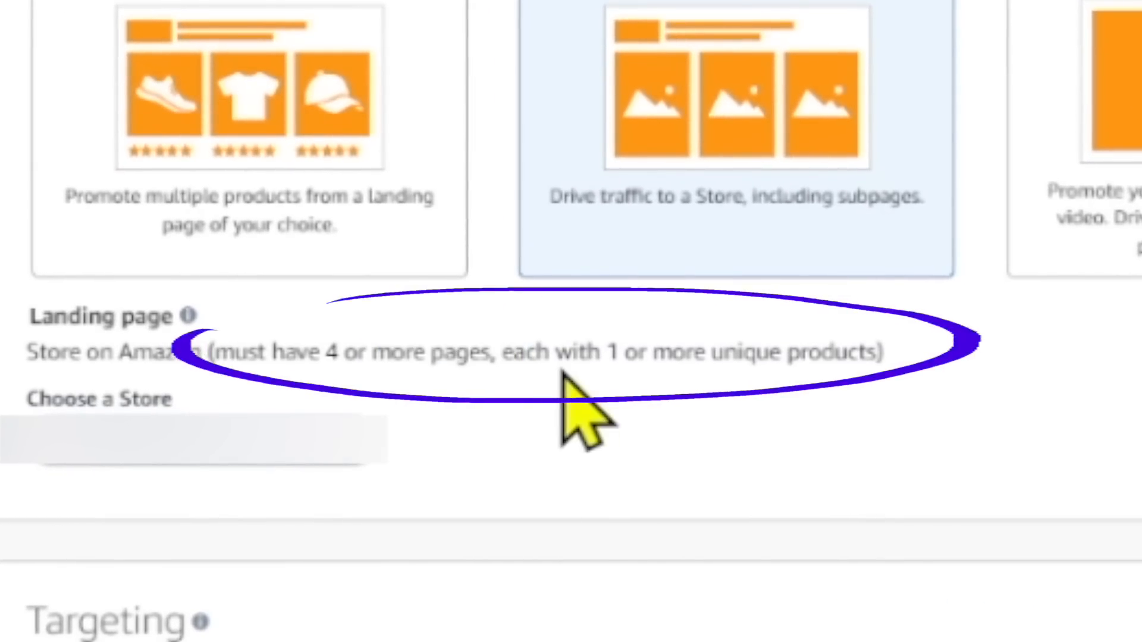
{"action": "left_click_drag", "start_coordinate": [313, 353], "coordinate": [693, 357]}
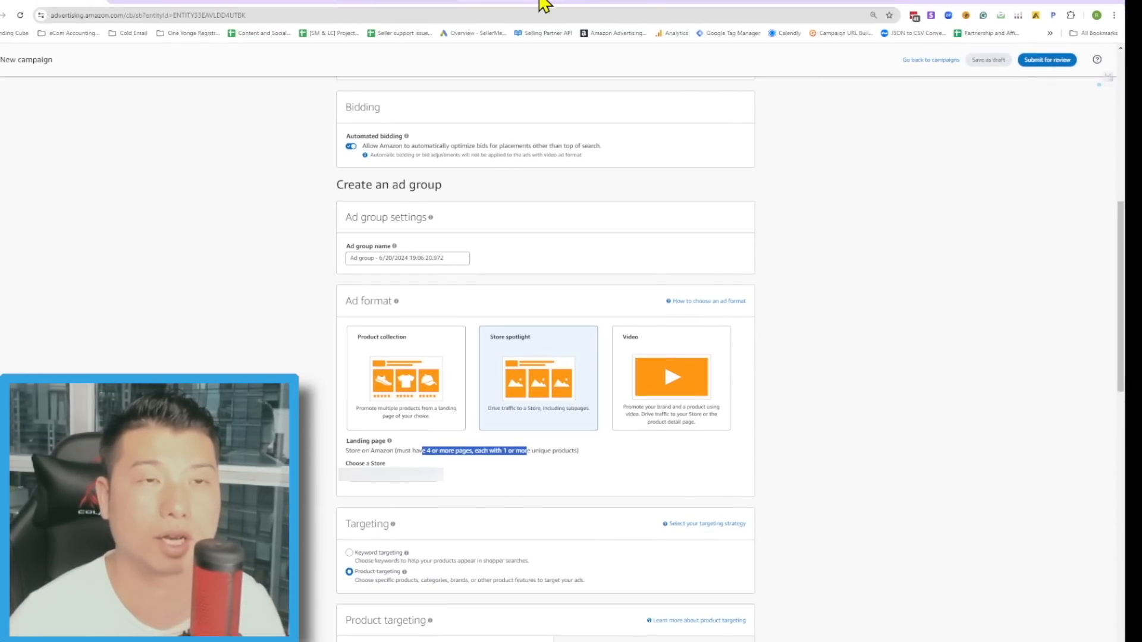
Examine the brand Store's pages and the BABYGO ad on the "Yoga ball" results, and return to the campaign setup.
{"action": "left_click", "coordinate": [148, 2]}
{"action": "scroll", "coordinate": [593, 324], "scroll_direction": "up", "scroll_amount": 7}
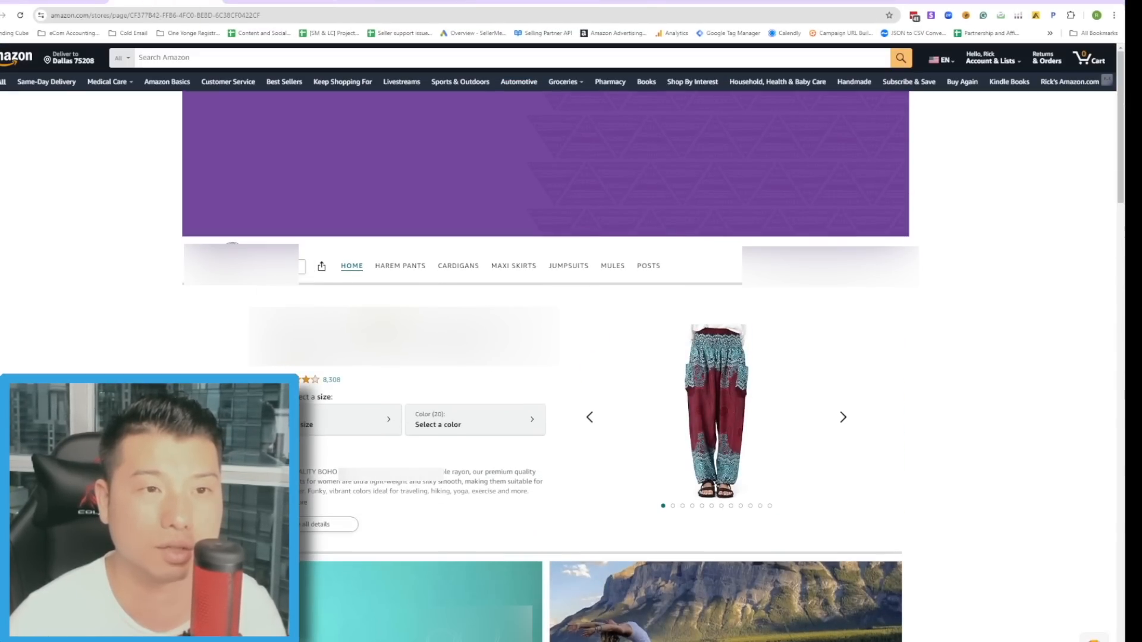
{"action": "left_click", "coordinate": [41, 2]}
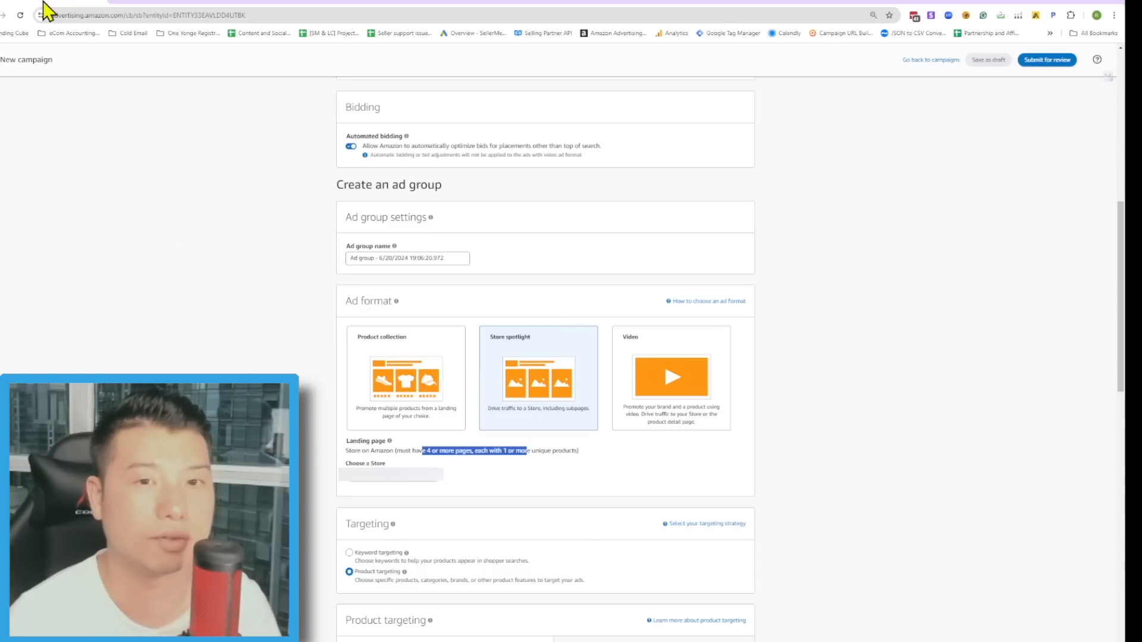
{"action": "left_click", "coordinate": [452, 480]}
{"action": "left_click", "coordinate": [421, 441]}
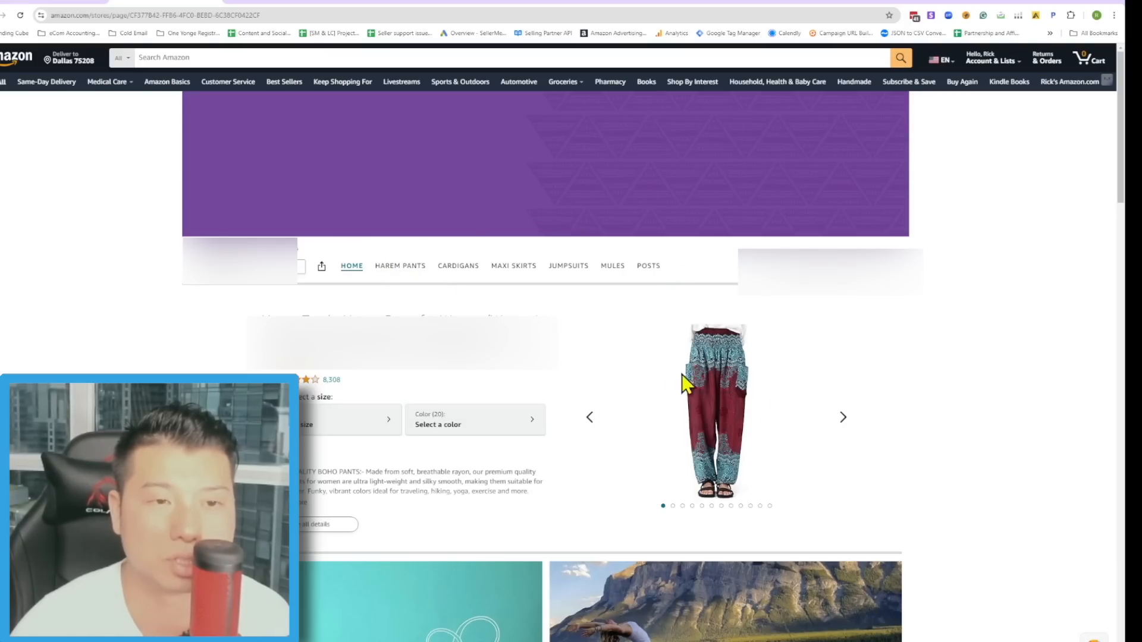
{"action": "left_click", "coordinate": [460, 266]}
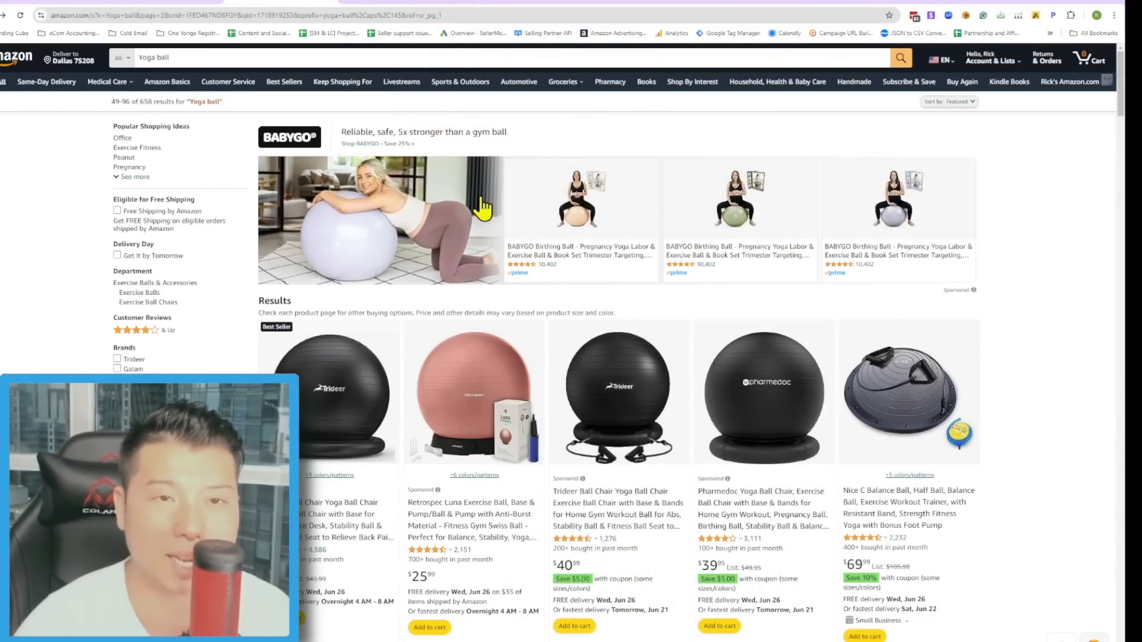
{"action": "left_click", "coordinate": [67, 4]}
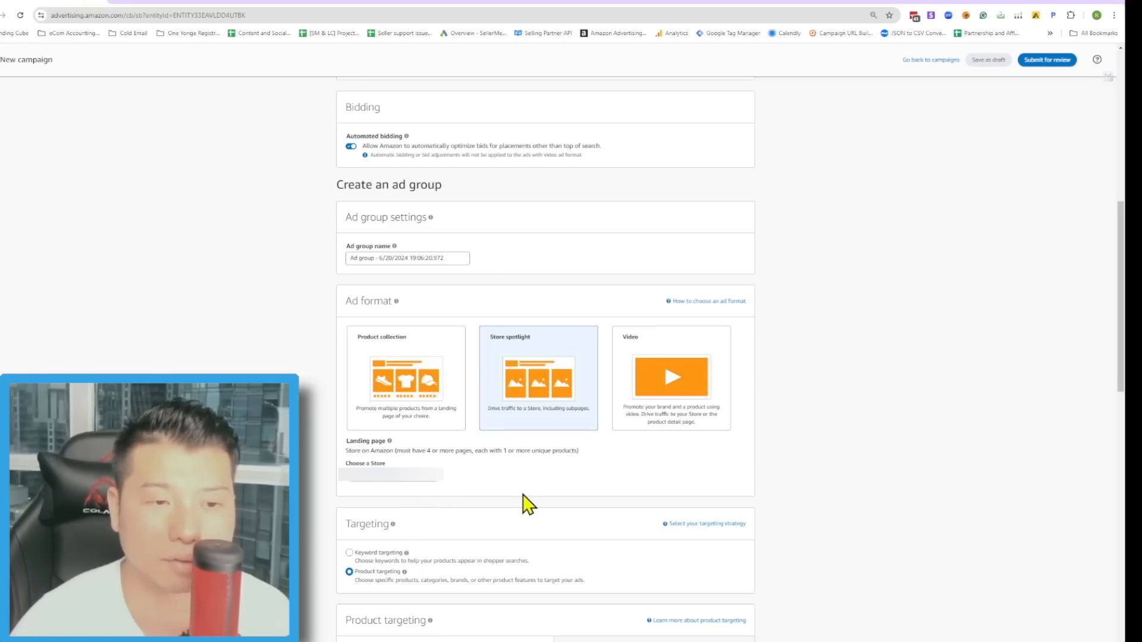
Examine the Store spotlight targeting options and ad preview, and open the creative's Store pages for editing.
{"action": "scroll", "coordinate": [528, 505], "scroll_direction": "down", "scroll_amount": 3}
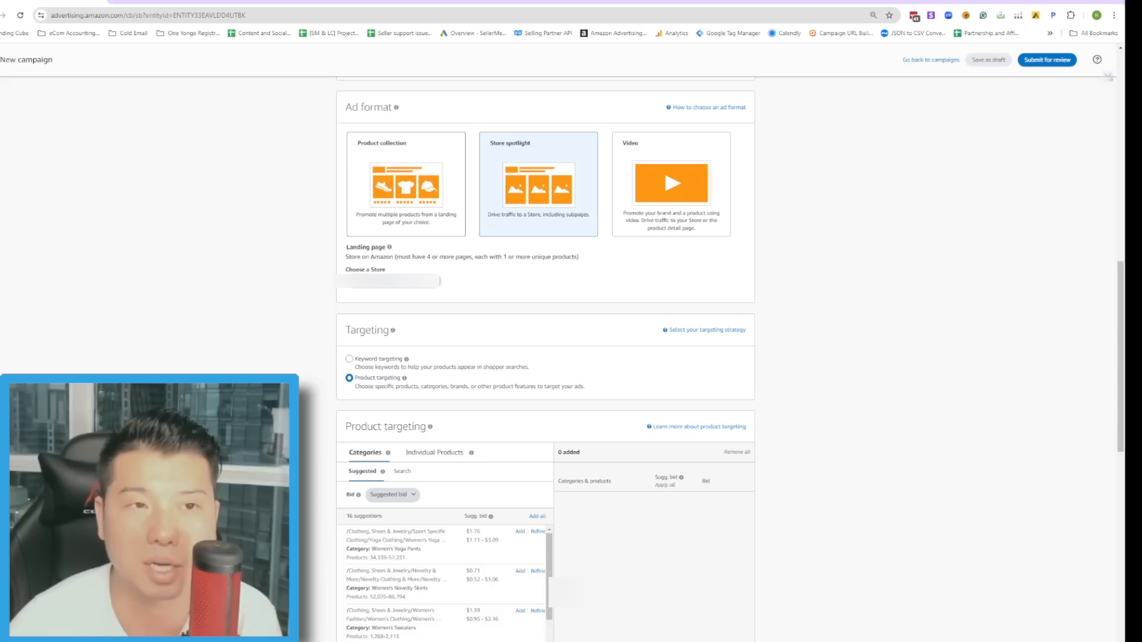
{"action": "scroll", "coordinate": [546, 356], "scroll_direction": "down", "scroll_amount": 8}
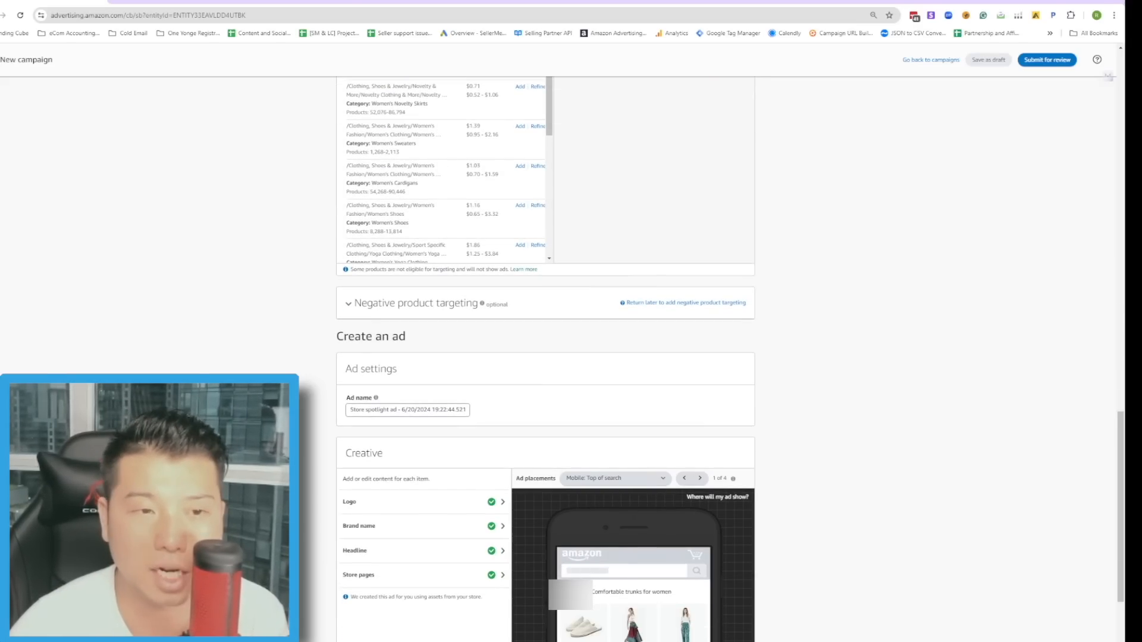
{"action": "scroll", "coordinate": [546, 357], "scroll_direction": "down", "scroll_amount": 3}
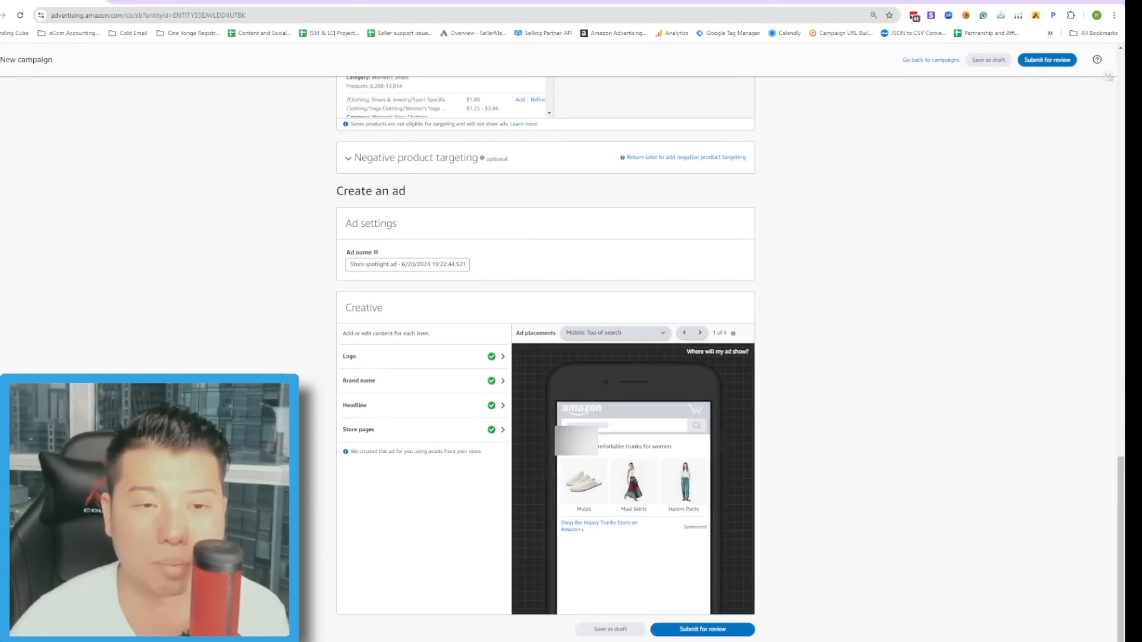
{"action": "scroll", "coordinate": [545, 357], "scroll_direction": "up", "scroll_amount": 13}
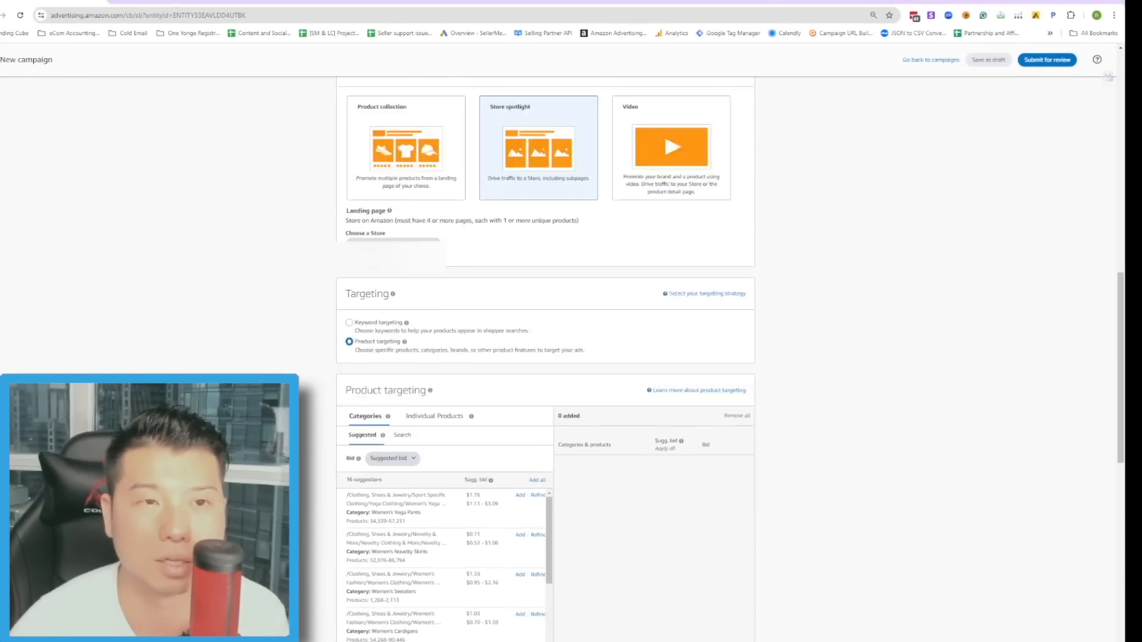
{"action": "left_click", "coordinate": [390, 431]}
{"action": "left_click", "coordinate": [671, 434]}
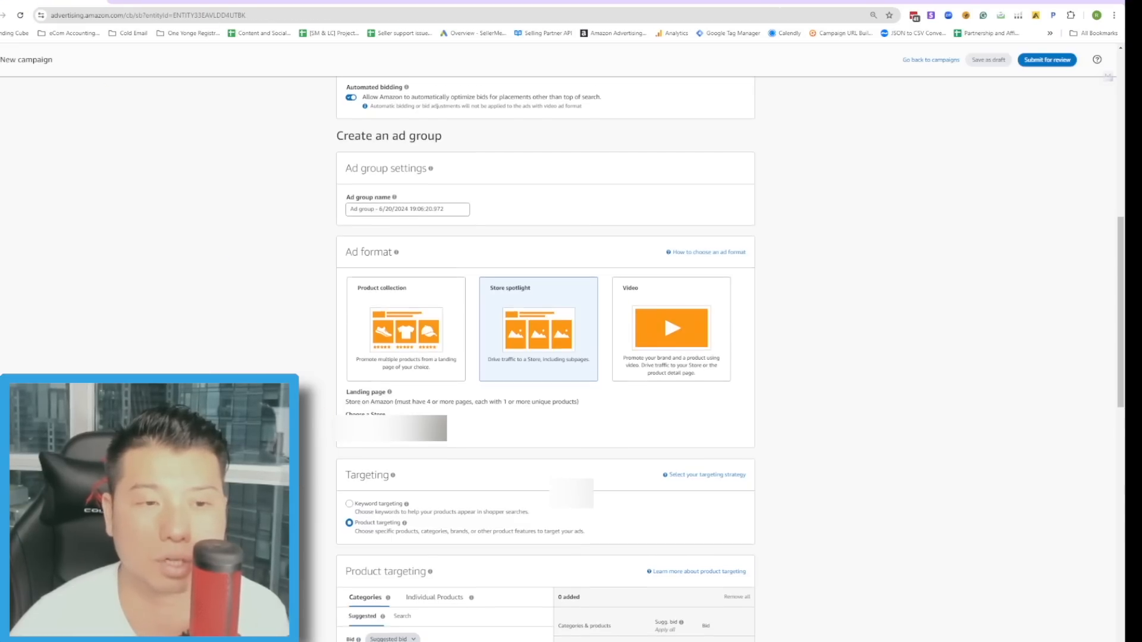
Read the subpage and image requirements for the Store spotlight creative and examine its Mules, Maxi Skirts and Harem Pants entries.
{"action": "scroll", "coordinate": [344, 431], "scroll_direction": "down", "scroll_amount": 8}
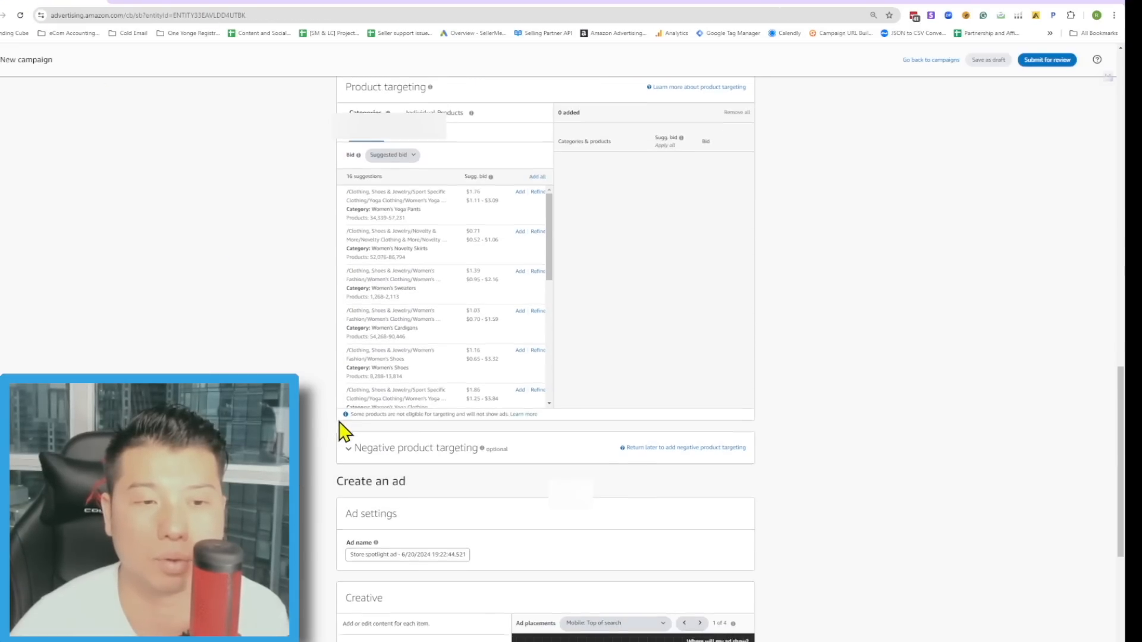
{"action": "scroll", "coordinate": [344, 431], "scroll_direction": "down", "scroll_amount": 4}
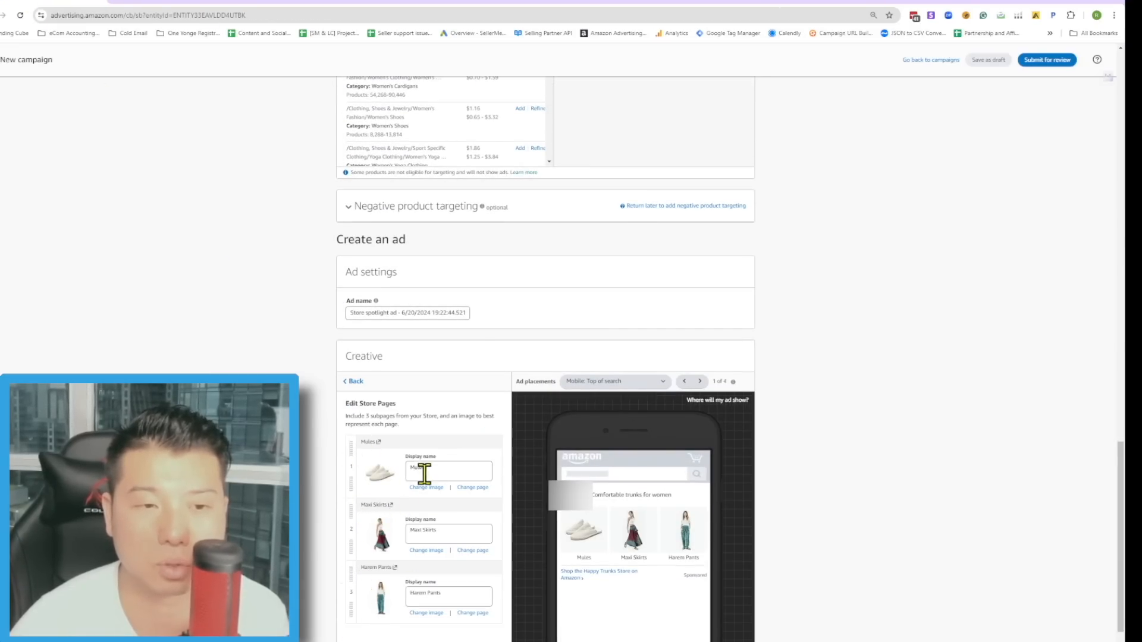
{"action": "scroll", "coordinate": [446, 464], "scroll_direction": "down", "scroll_amount": 1}
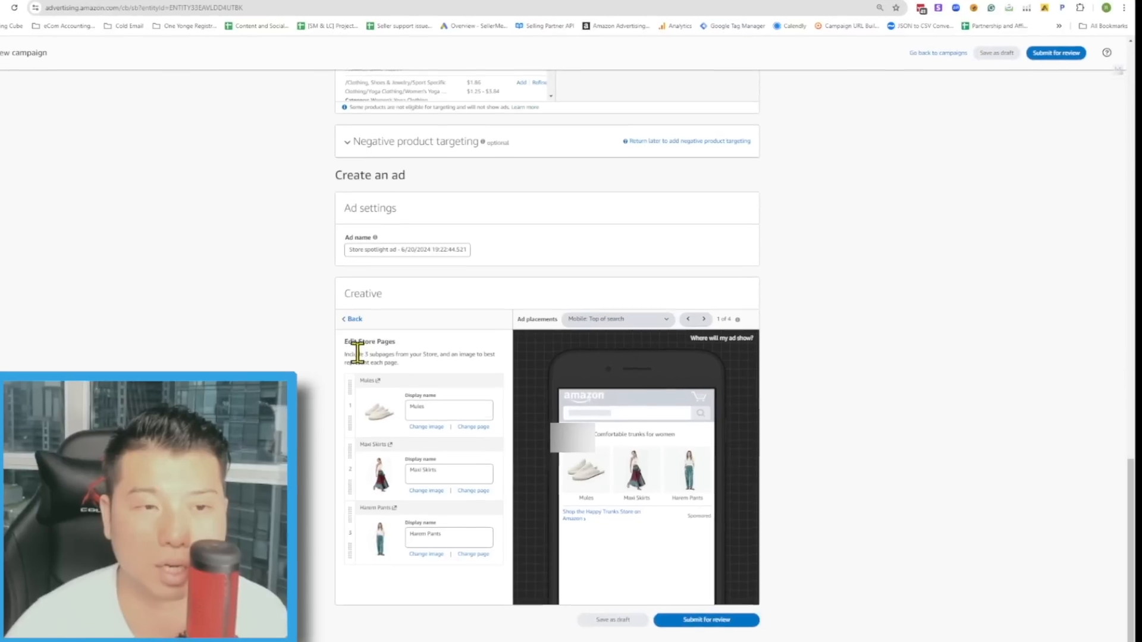
{"action": "left_click_drag", "start_coordinate": [357, 350], "coordinate": [422, 368]}
{"action": "left_click", "coordinate": [403, 368]}
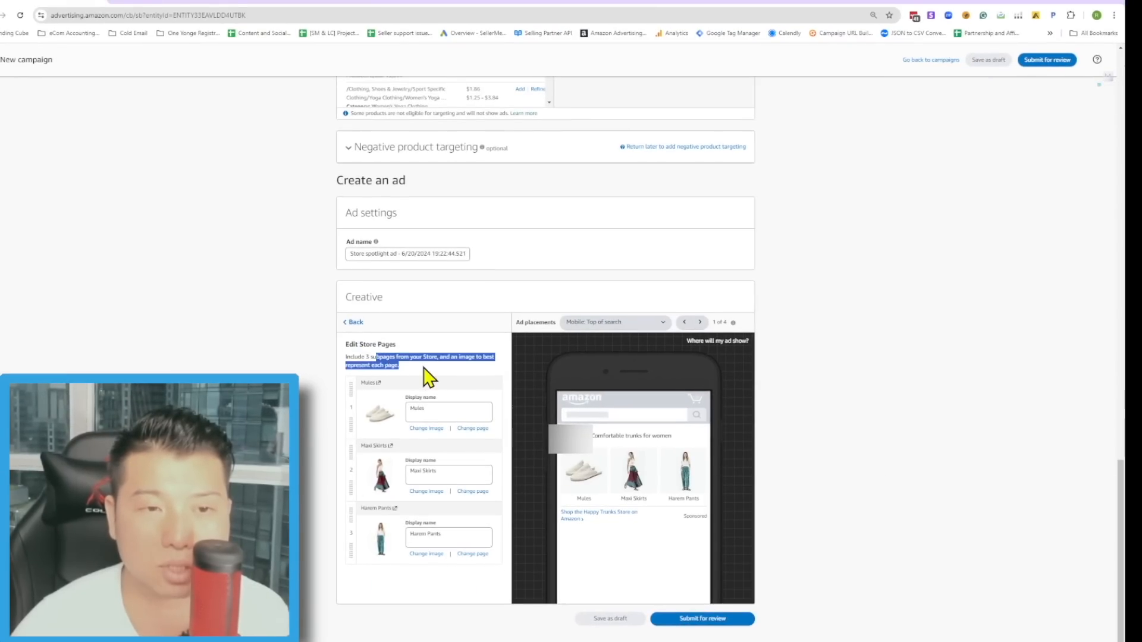
{"action": "left_click", "coordinate": [423, 368]}
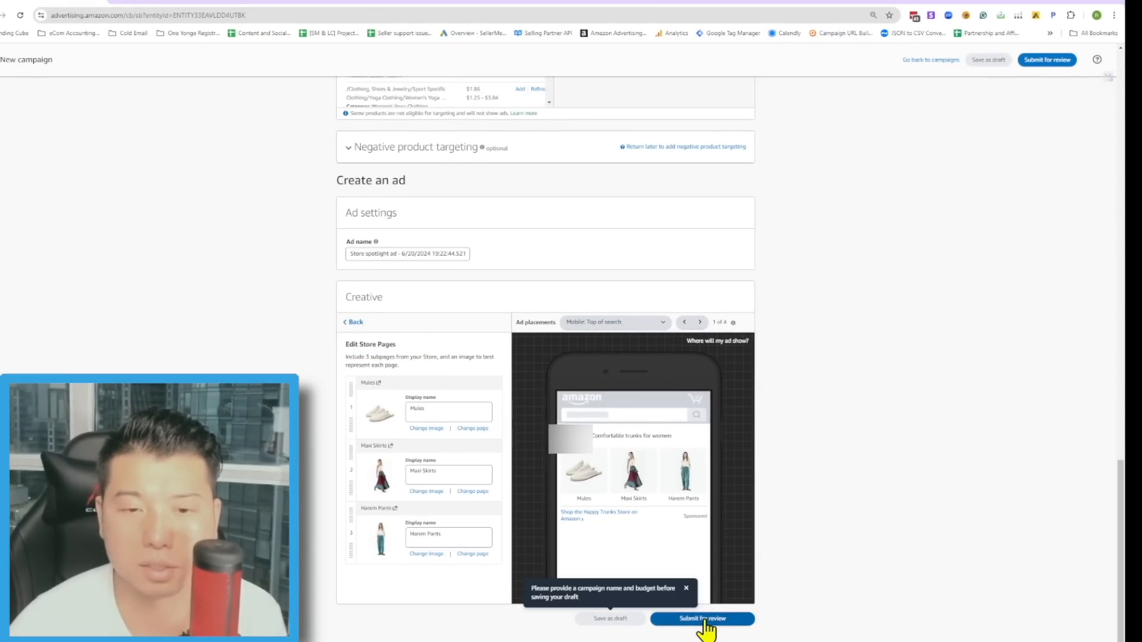
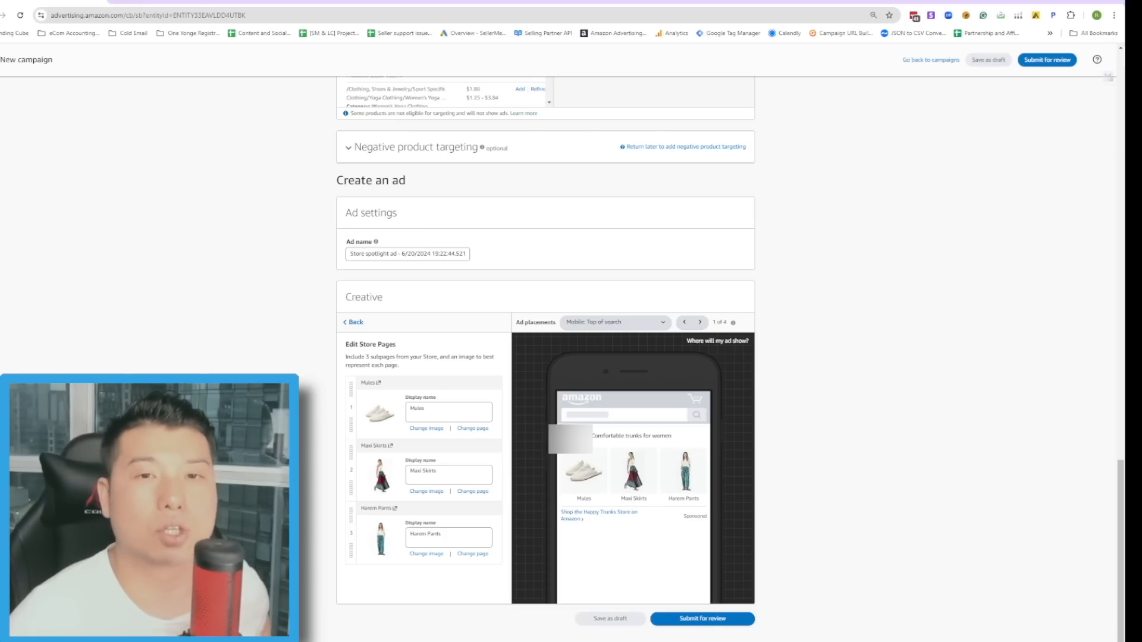
Switch the ad format to Video and show its landing page and product settings.
{"action": "scroll", "coordinate": [816, 303], "scroll_direction": "up", "scroll_amount": 15}
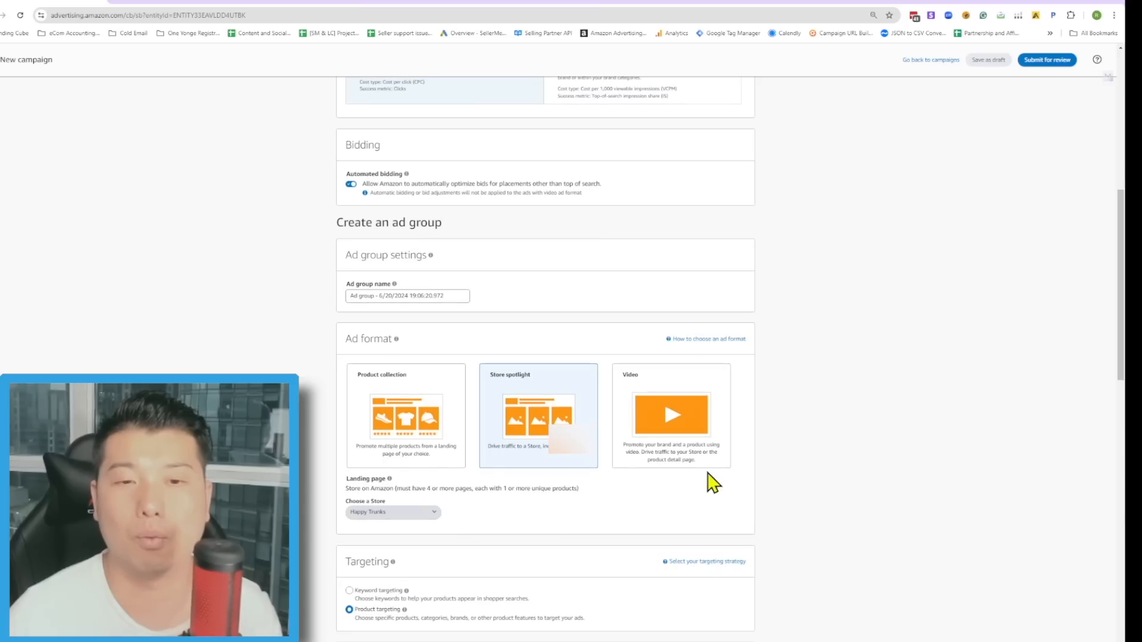
{"action": "left_click", "coordinate": [695, 454]}
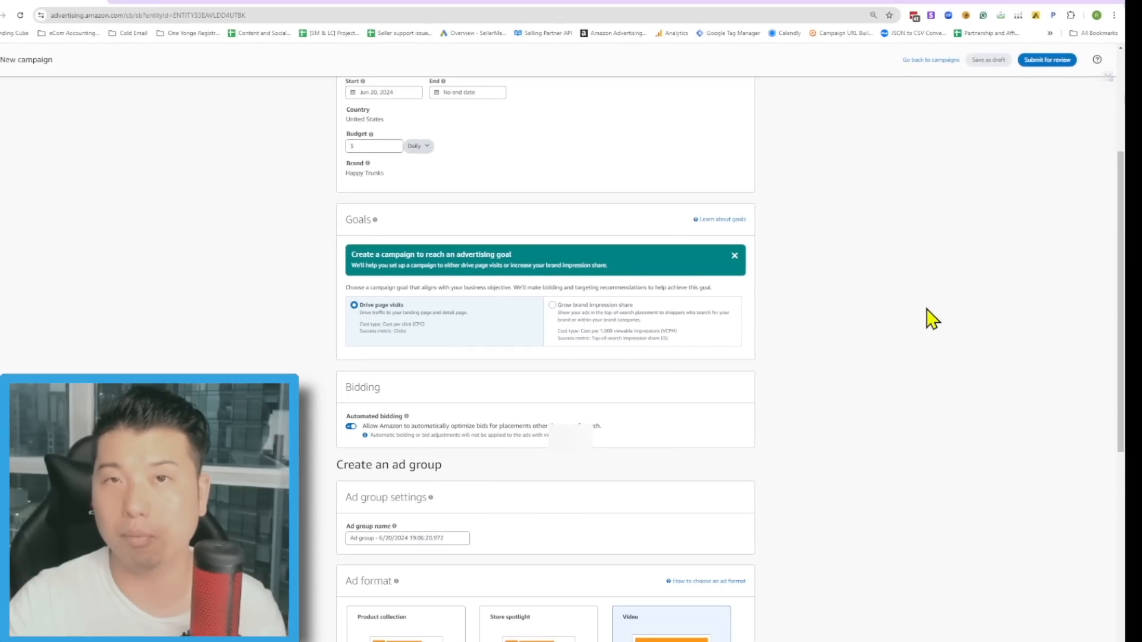
{"action": "scroll", "coordinate": [951, 312], "scroll_direction": "down", "scroll_amount": 5}
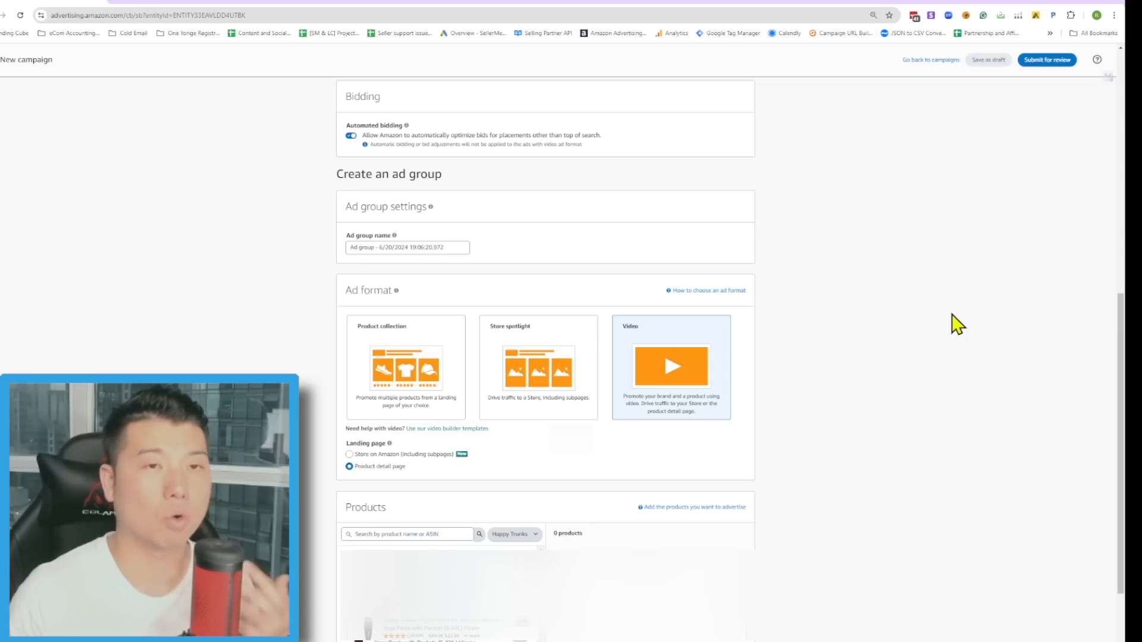
View the campaign manager's performance overview and campaign list, and return to the Video format's landing page options.
{"action": "left_click", "coordinate": [133, 1]}
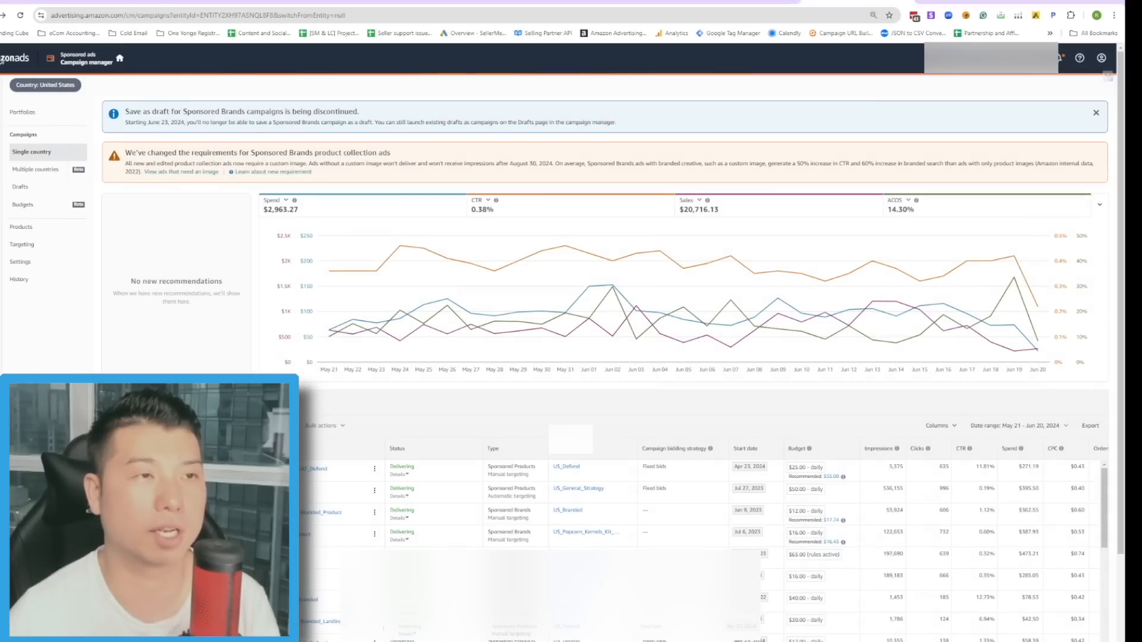
{"action": "left_click", "coordinate": [69, 1]}
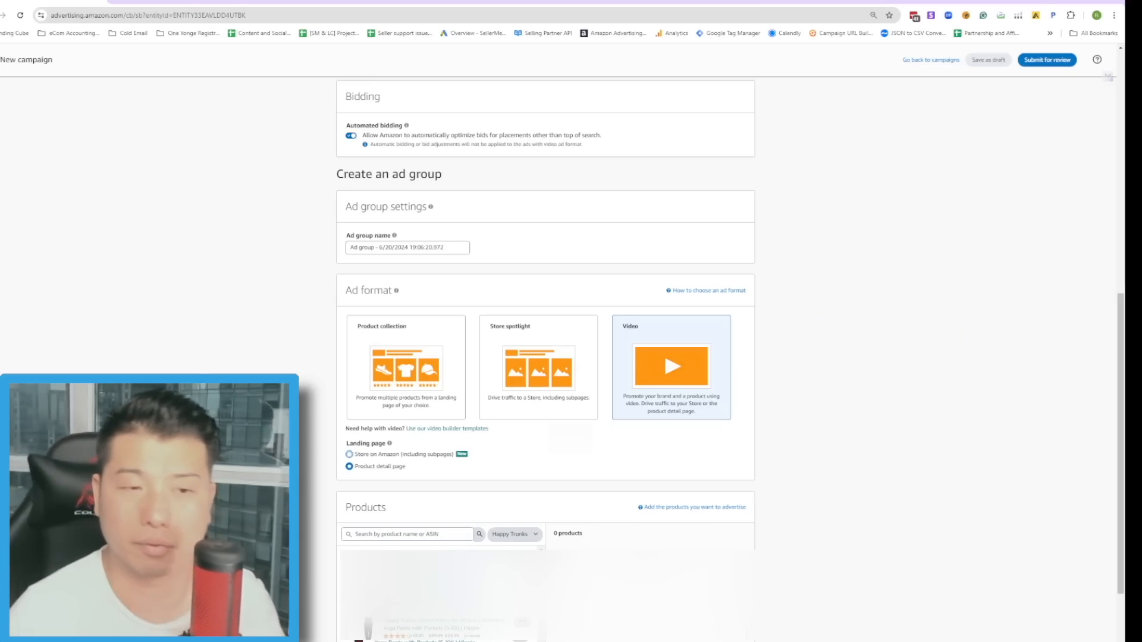
{"action": "left_click_drag", "start_coordinate": [346, 428], "coordinate": [387, 446]}
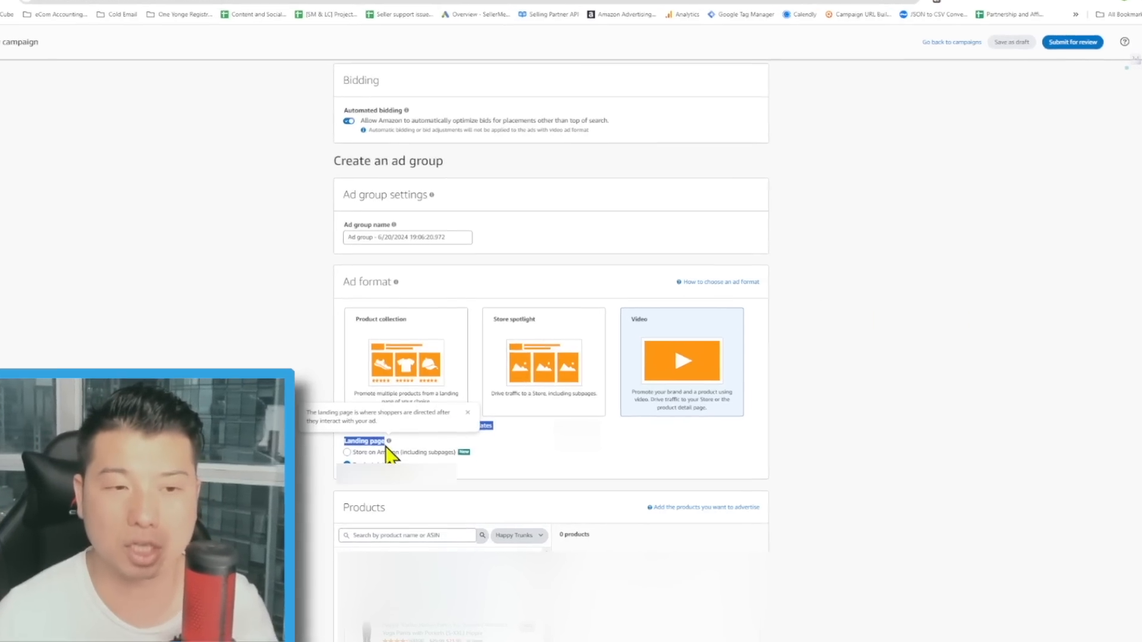
Set the Video format's landing page to Store on Amazon and view the Philips Norelco video ad in the "men electric shaver" results for comparison.
{"action": "left_click", "coordinate": [390, 454]}
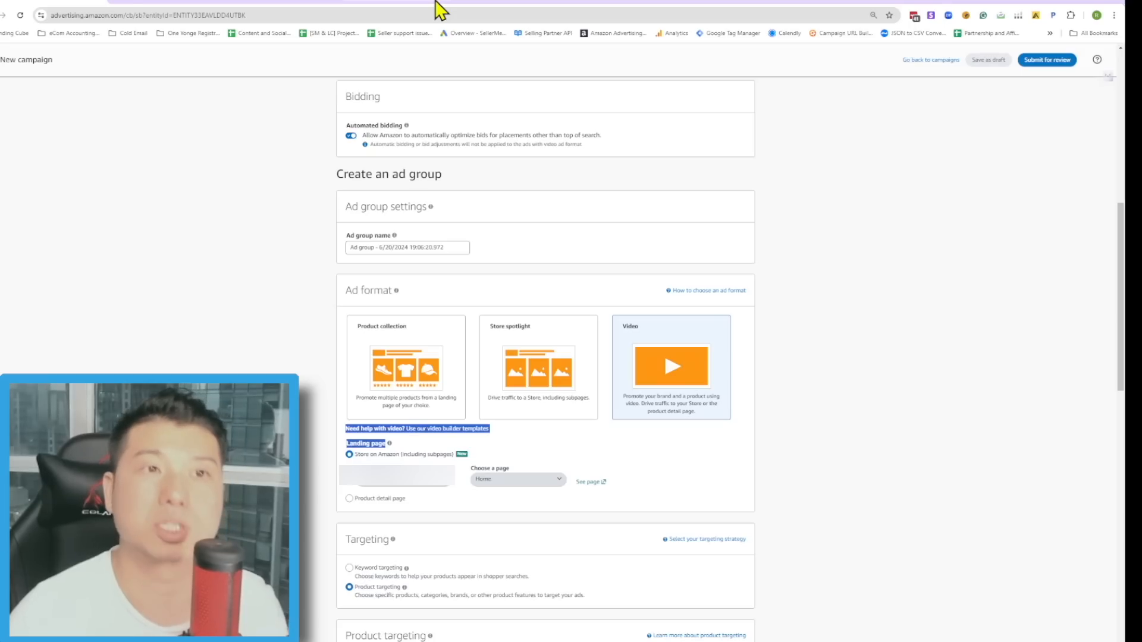
{"action": "left_click", "coordinate": [312, 453]}
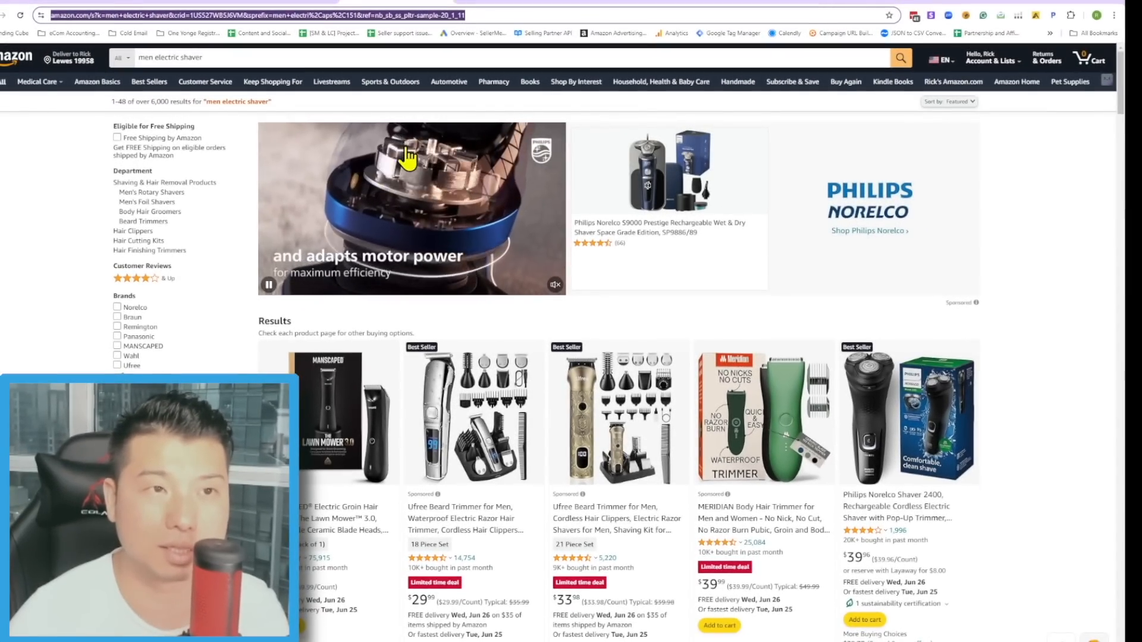
{"action": "left_click", "coordinate": [64, 4]}
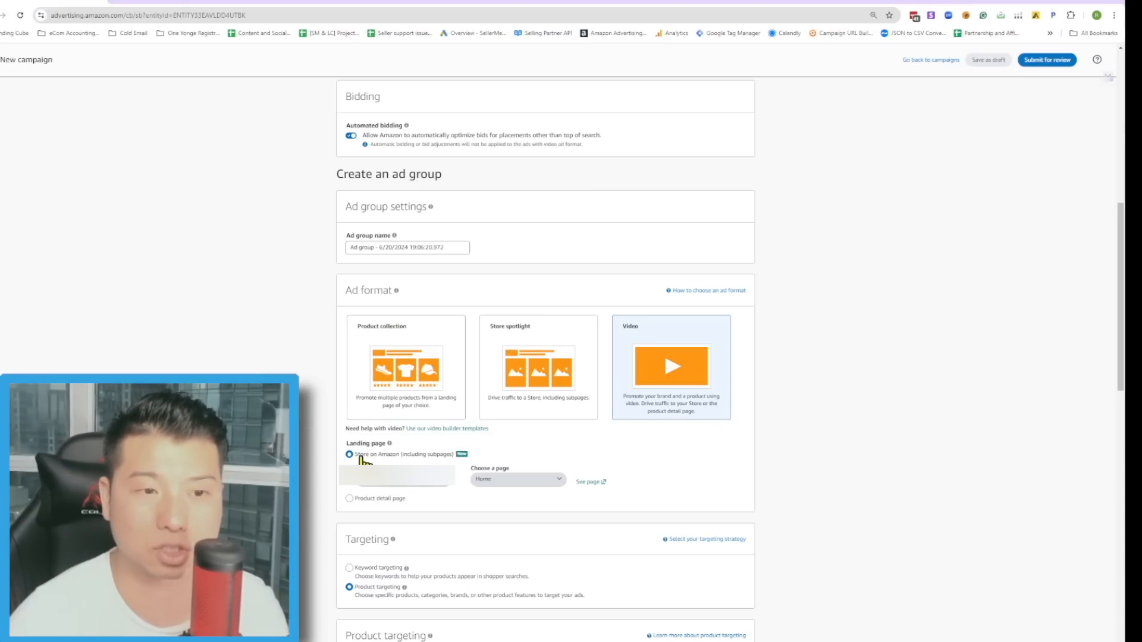
{"action": "left_click", "coordinate": [446, 3]}
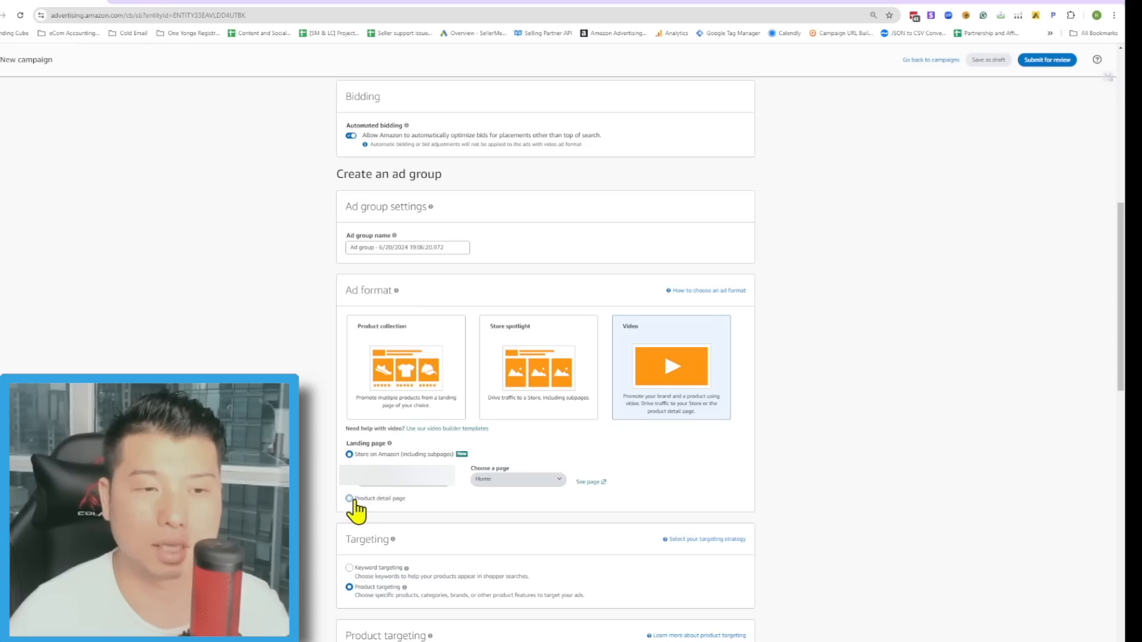
Switch the landing page to Product detail page and view the inline video ad in the "men electric shaver" results for comparison.
{"action": "left_click", "coordinate": [350, 500]}
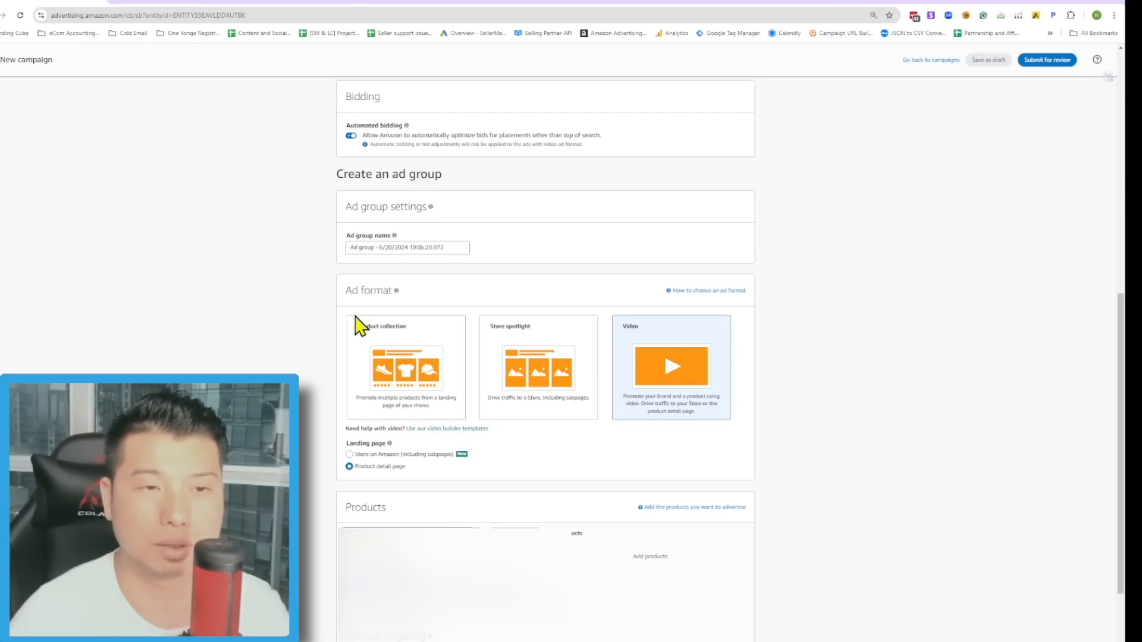
{"action": "left_click", "coordinate": [392, 6]}
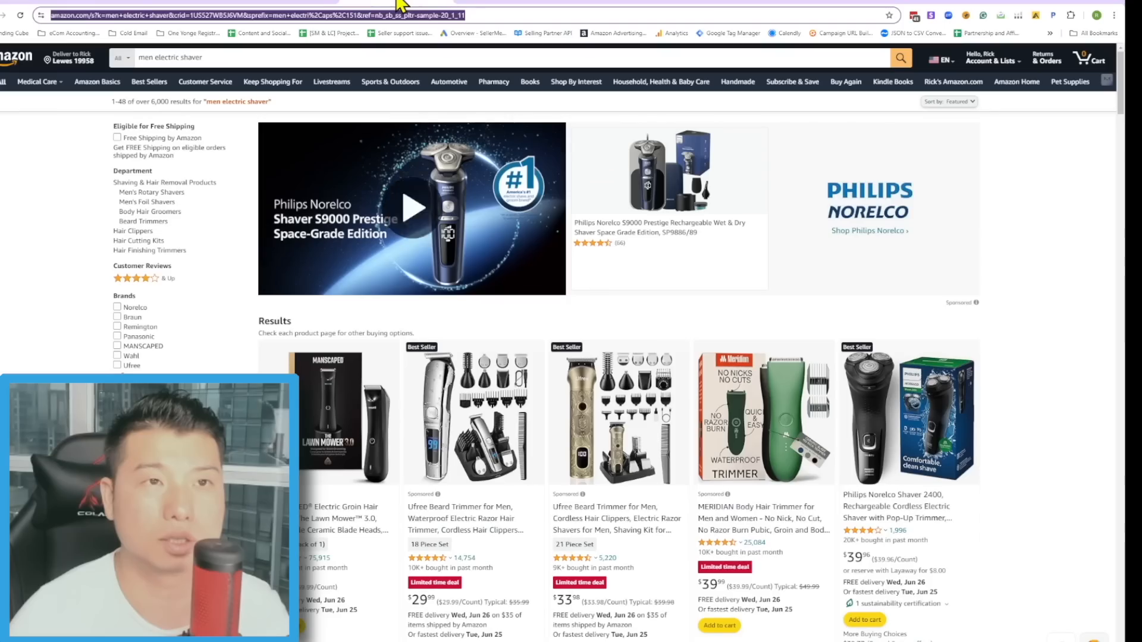
{"action": "scroll", "coordinate": [862, 307], "scroll_direction": "down", "scroll_amount": 10}
{"action": "scroll", "coordinate": [926, 369], "scroll_direction": "down", "scroll_amount": 5}
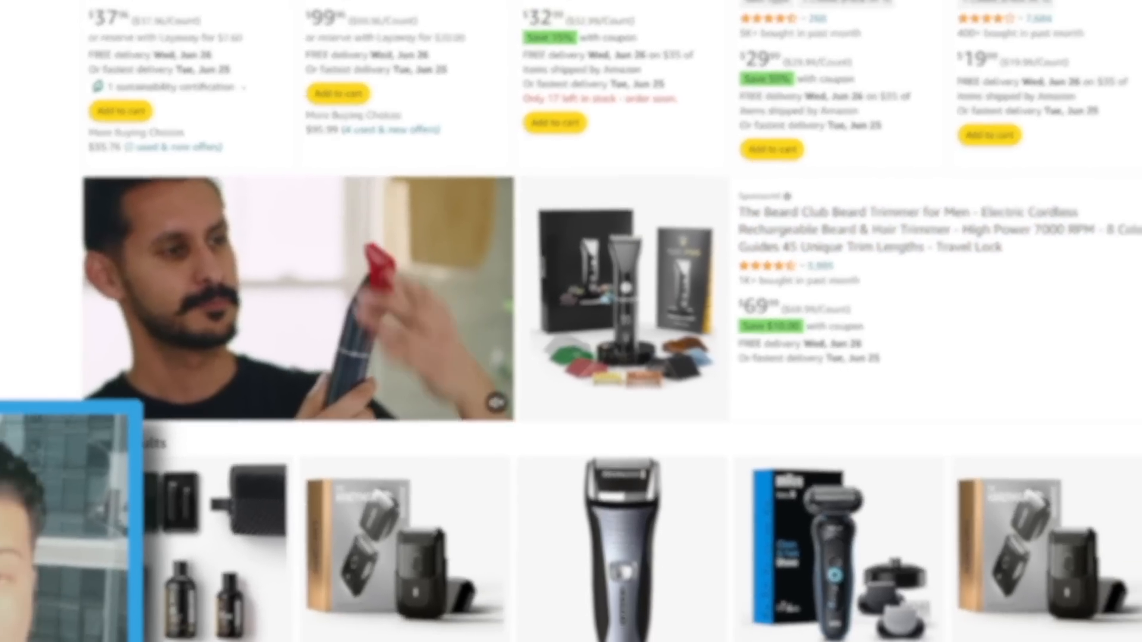
{"action": "left_click", "coordinate": [55, 13]}
{"action": "scroll", "coordinate": [120, 361], "scroll_direction": "up", "scroll_amount": 5}
{"action": "scroll", "coordinate": [120, 361], "scroll_direction": "up", "scroll_amount": 15}
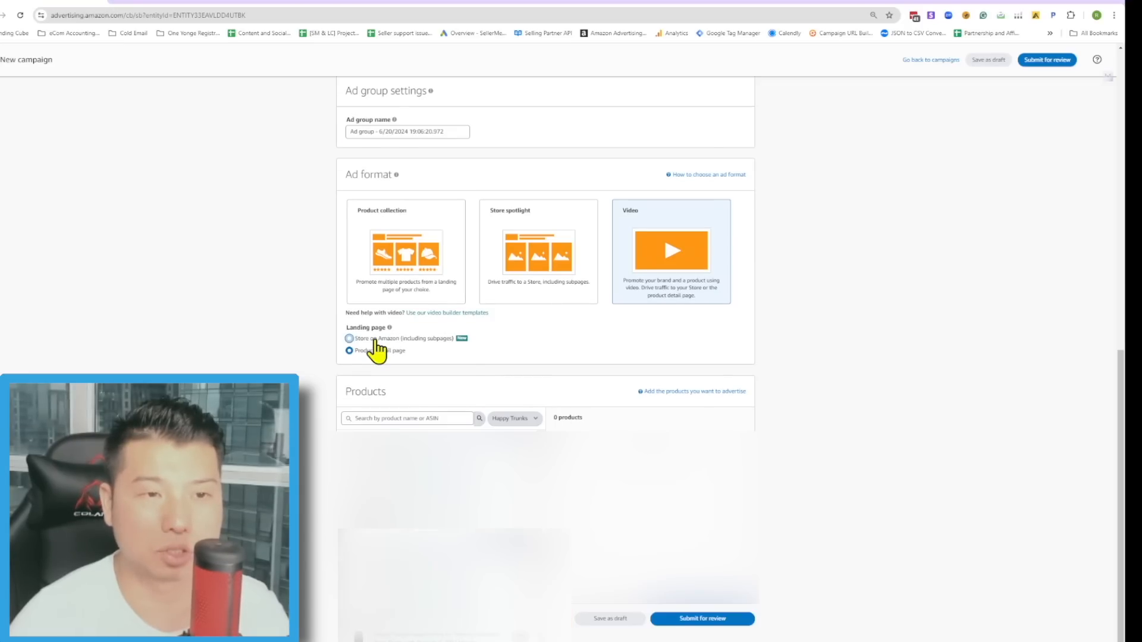
Set the landing page to Store on Amazon and review the targeting options and suggested categories below it.
{"action": "left_click", "coordinate": [374, 340]}
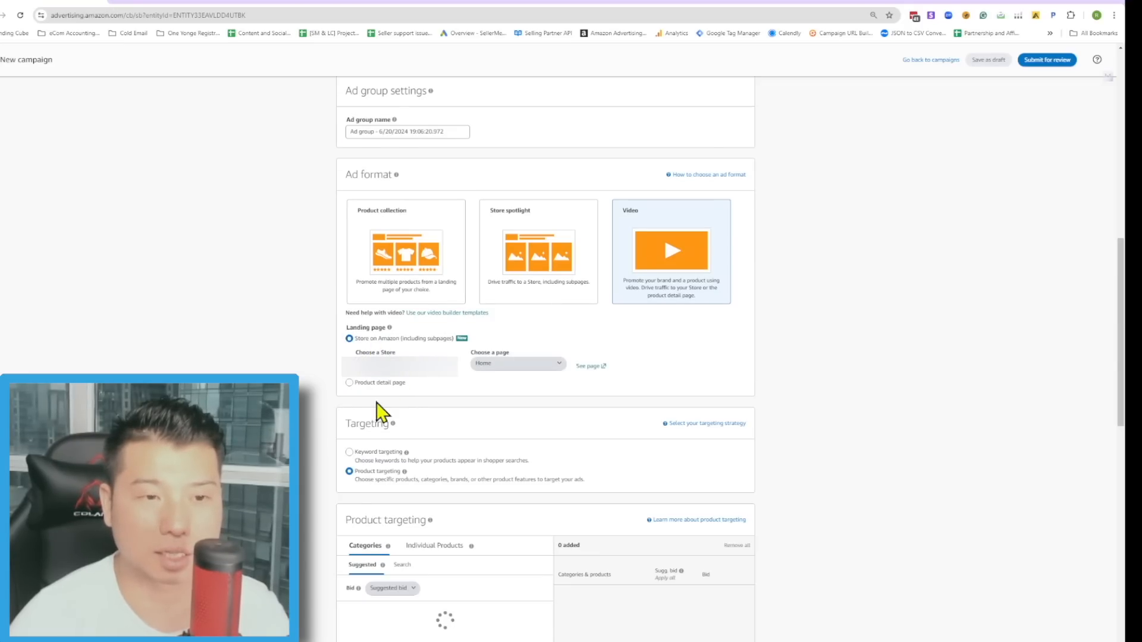
{"action": "scroll", "coordinate": [331, 409], "scroll_direction": "down", "scroll_amount": 3}
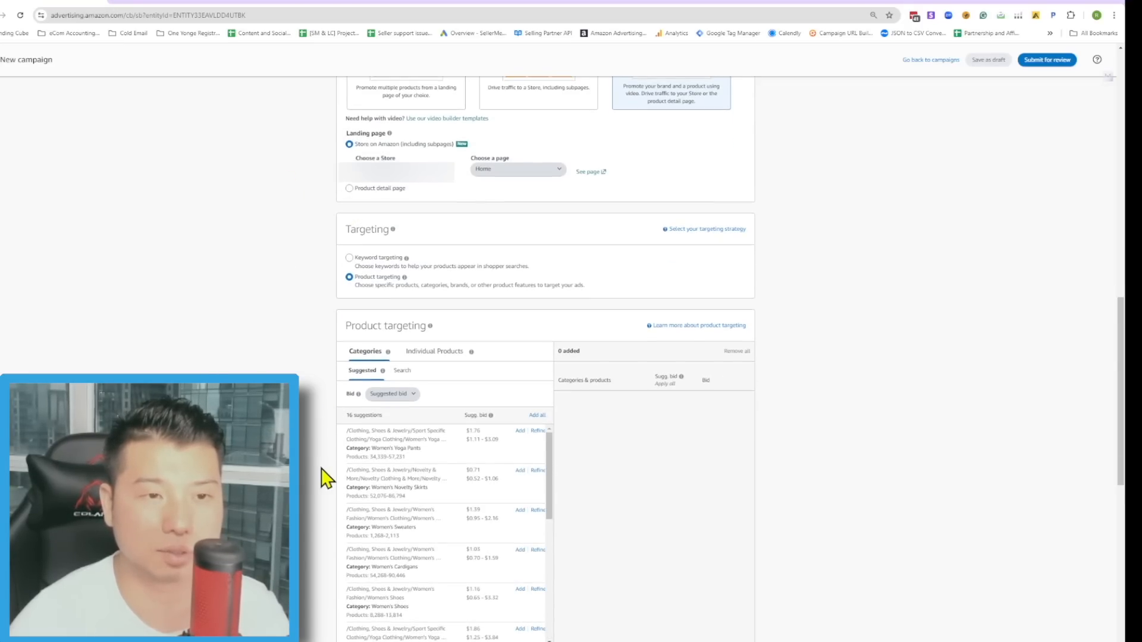
{"action": "scroll", "coordinate": [324, 477], "scroll_direction": "down", "scroll_amount": 9}
{"action": "scroll", "coordinate": [423, 428], "scroll_direction": "up", "scroll_amount": 8}
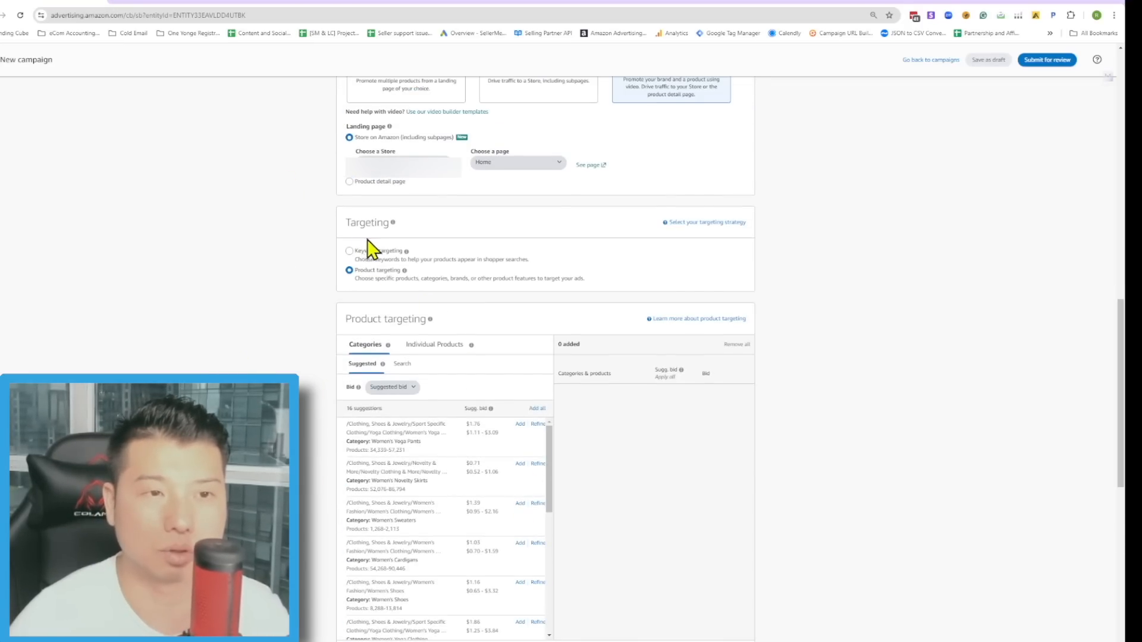
{"action": "scroll", "coordinate": [362, 191], "scroll_direction": "up", "scroll_amount": 1}
{"action": "scroll", "coordinate": [546, 357], "scroll_direction": "up", "scroll_amount": 3}
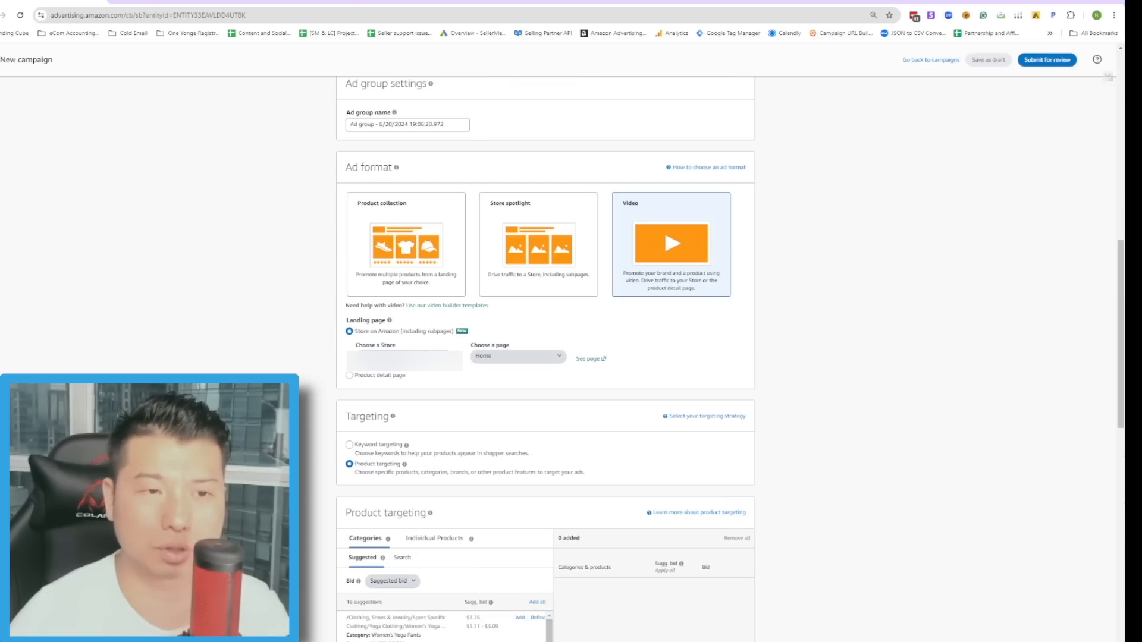
Change the landing page to Product detail page and review its product targeting suggestions, ad settings and creative.
{"action": "left_click", "coordinate": [351, 376]}
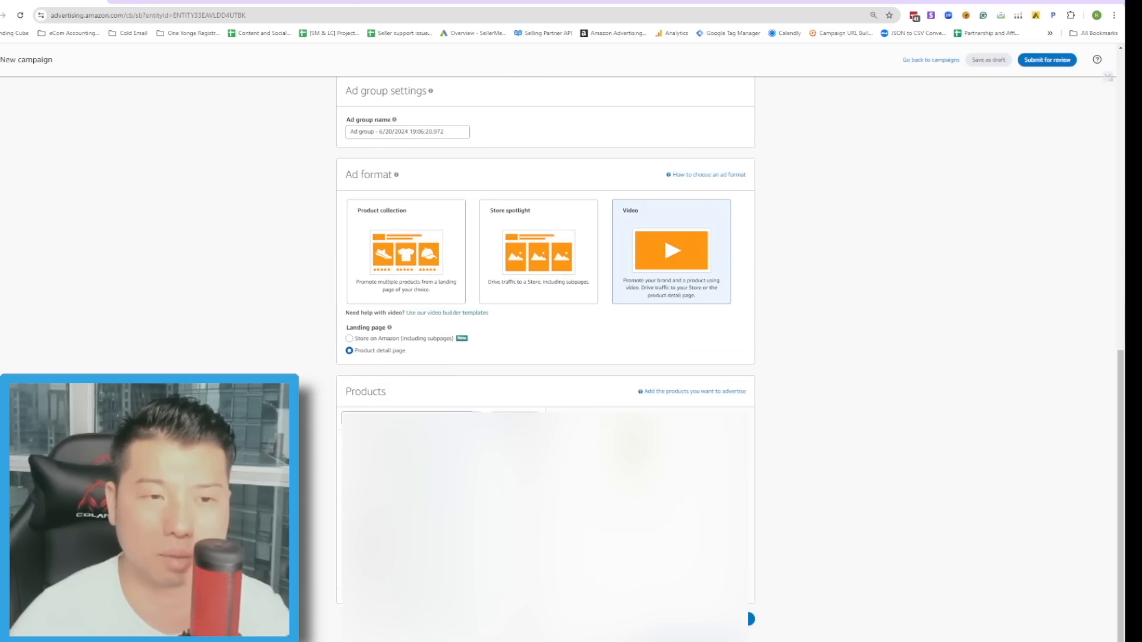
{"action": "scroll", "coordinate": [857, 359], "scroll_direction": "down", "scroll_amount": 5}
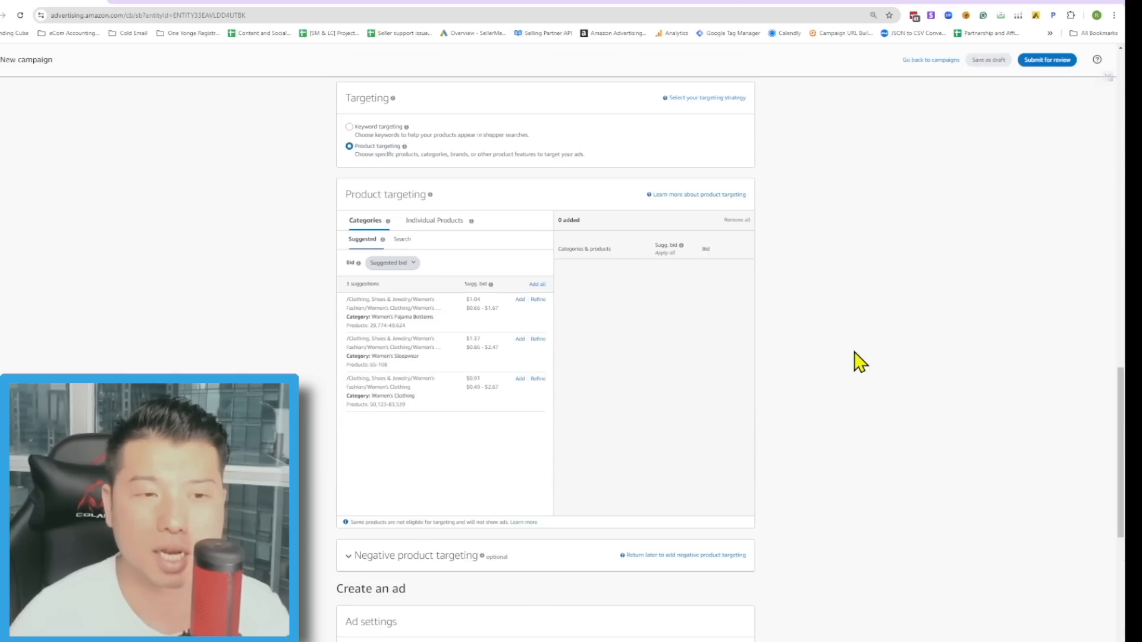
{"action": "scroll", "coordinate": [833, 376], "scroll_direction": "down", "scroll_amount": 5}
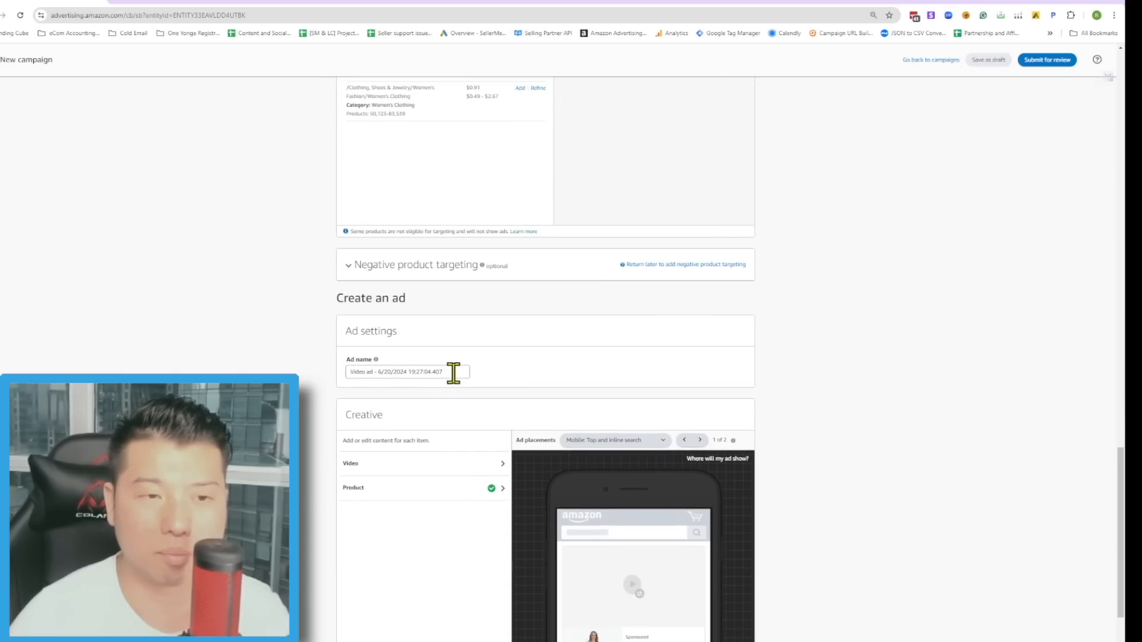
Open the creative's Video settings and read the horizontal video specs: aspect ratio, dimensions, file size, format, length and frame rate.
{"action": "left_click", "coordinate": [440, 470]}
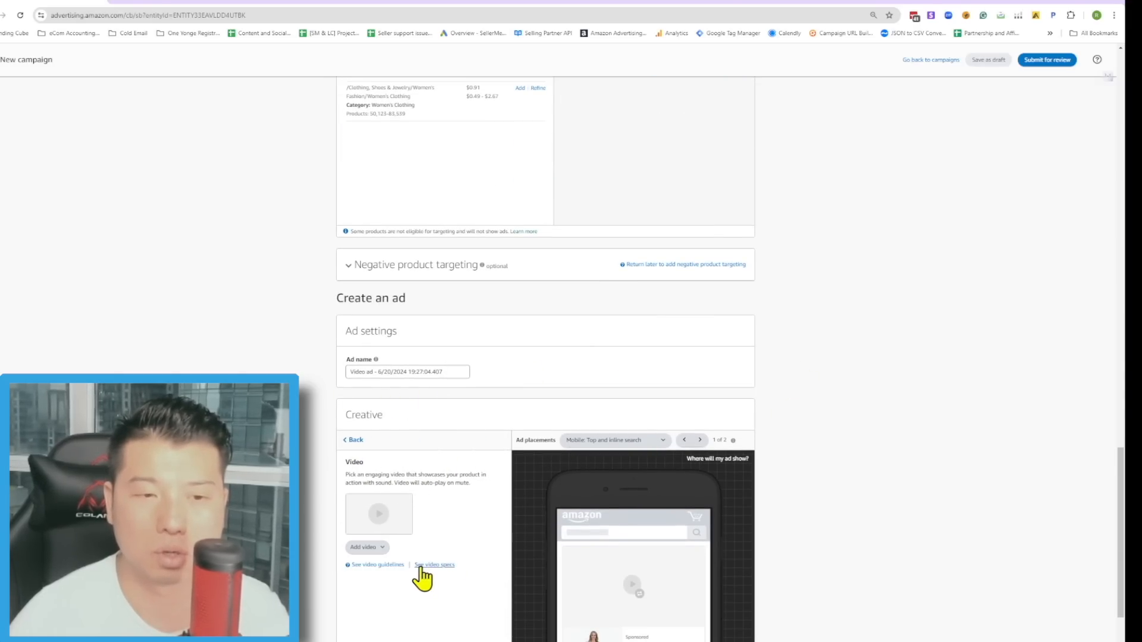
{"action": "left_click", "coordinate": [437, 565]}
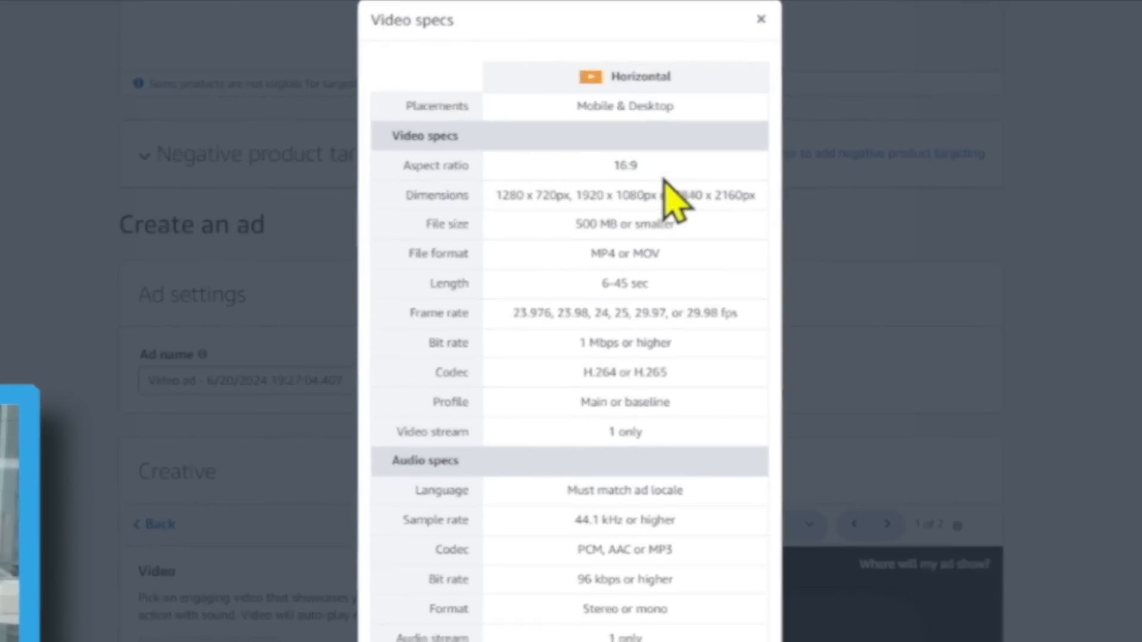
{"action": "left_click_drag", "start_coordinate": [660, 160], "coordinate": [569, 157]}
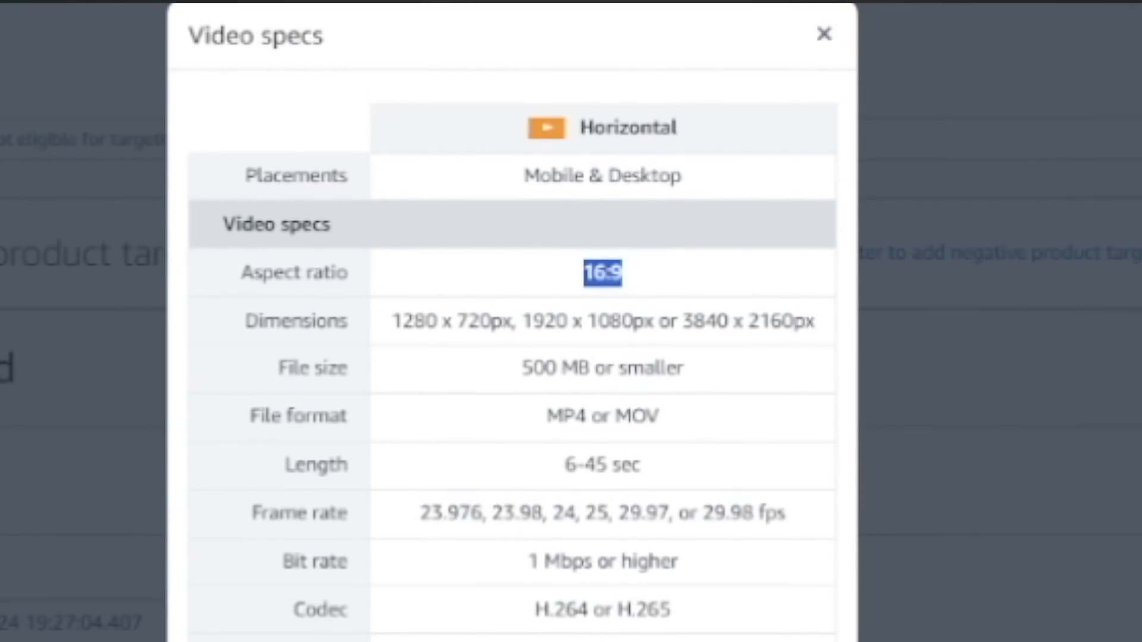
{"action": "left_click_drag", "start_coordinate": [684, 128], "coordinate": [578, 126]}
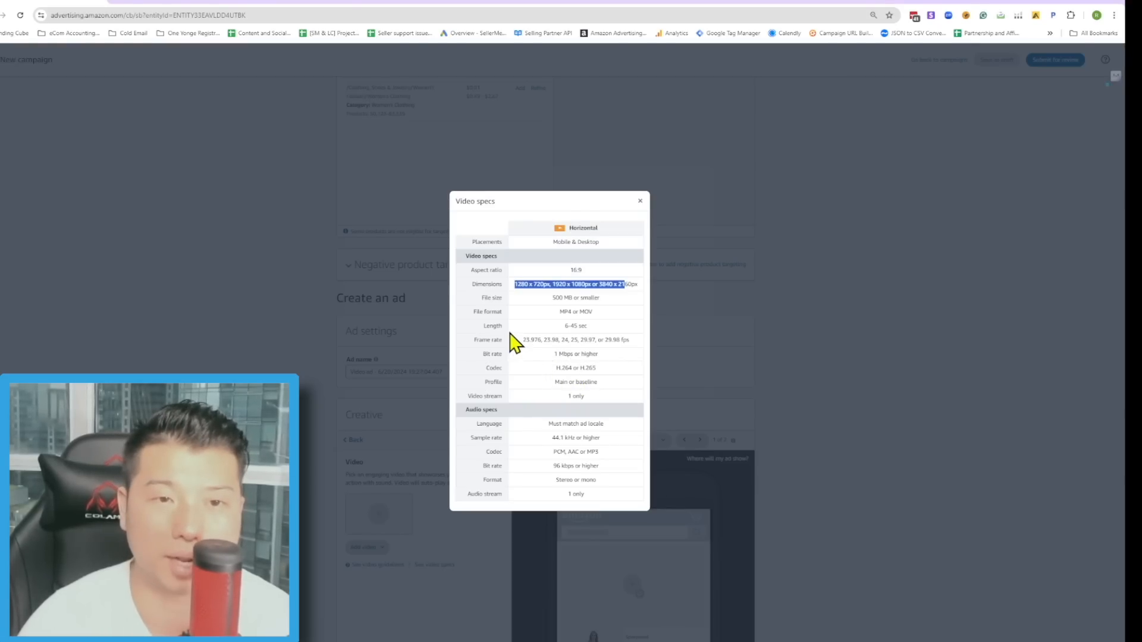
{"action": "left_click", "coordinate": [543, 300]}
{"action": "left_click_drag", "start_coordinate": [544, 301], "coordinate": [600, 399]}
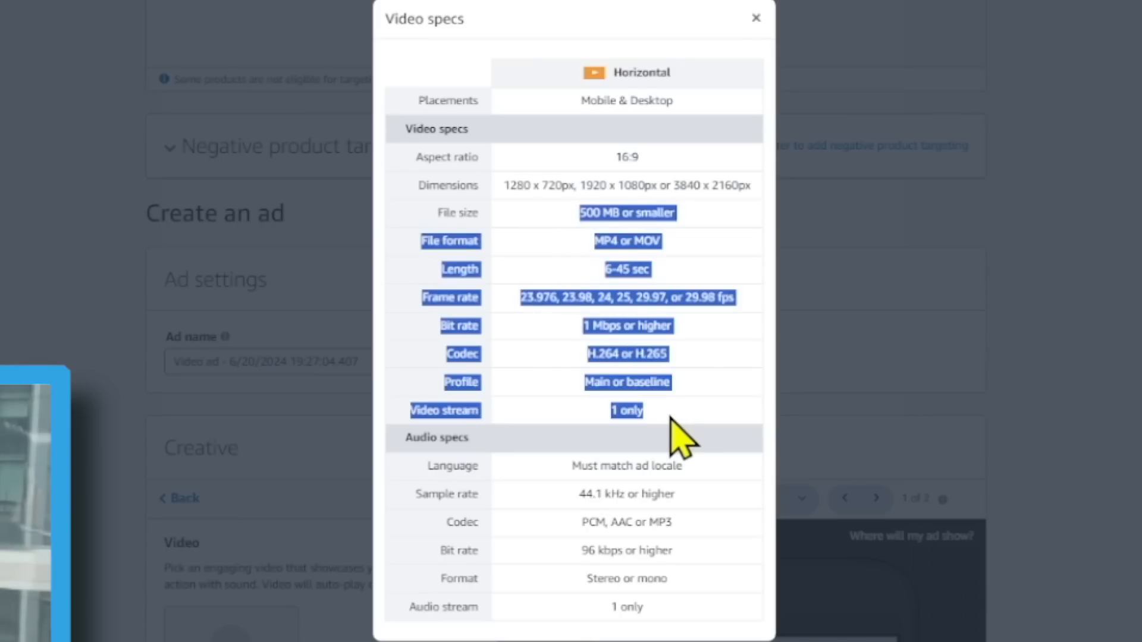
{"action": "left_click", "coordinate": [600, 398]}
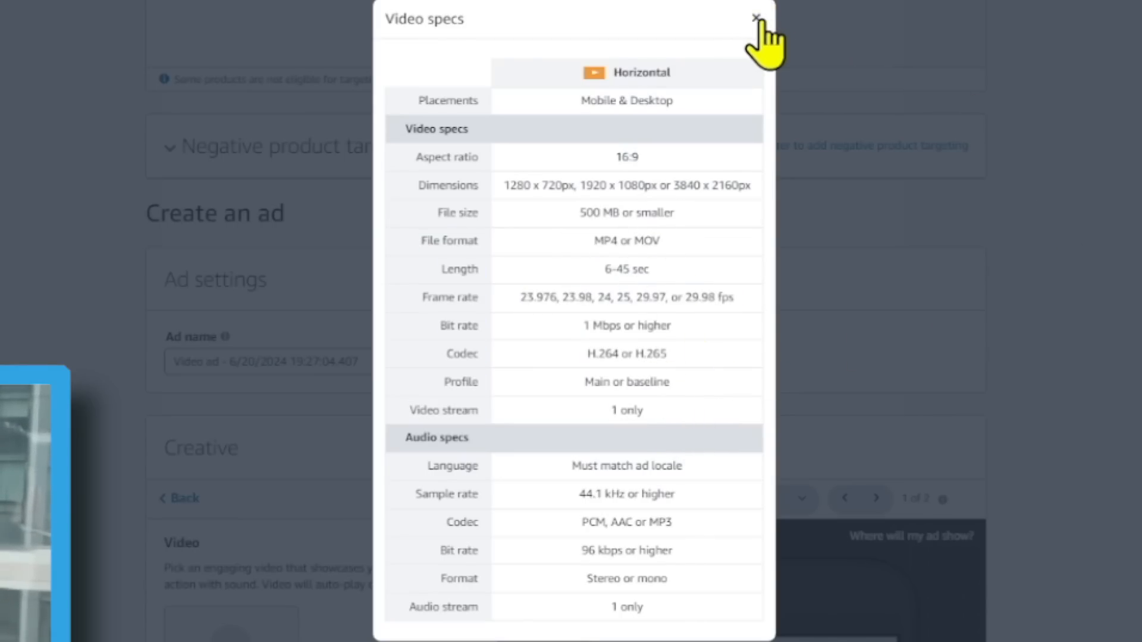
{"action": "left_click", "coordinate": [757, 17]}
Review the Product detail page setup's products and targeting, and go back to the creative's list of content items.
{"action": "scroll", "coordinate": [553, 365], "scroll_direction": "up", "scroll_amount": 15}
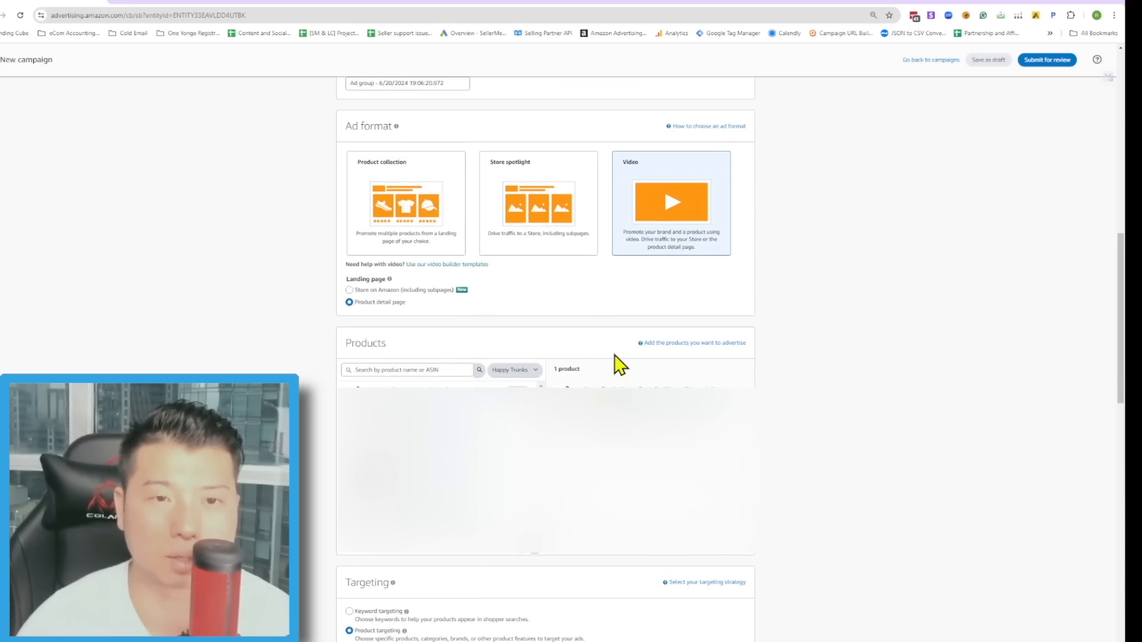
{"action": "scroll", "coordinate": [619, 364], "scroll_direction": "down", "scroll_amount": 12}
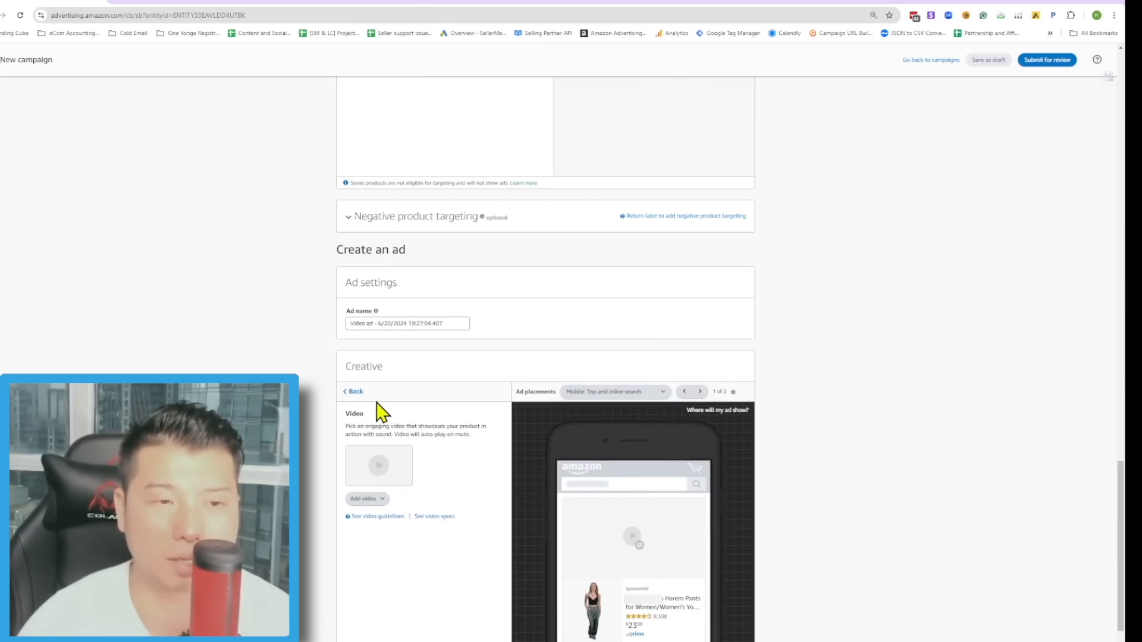
{"action": "left_click", "coordinate": [361, 392]}
{"action": "scroll", "coordinate": [773, 571], "scroll_direction": "down", "scroll_amount": 1}
{"action": "scroll", "coordinate": [837, 459], "scroll_direction": "up", "scroll_amount": 8}
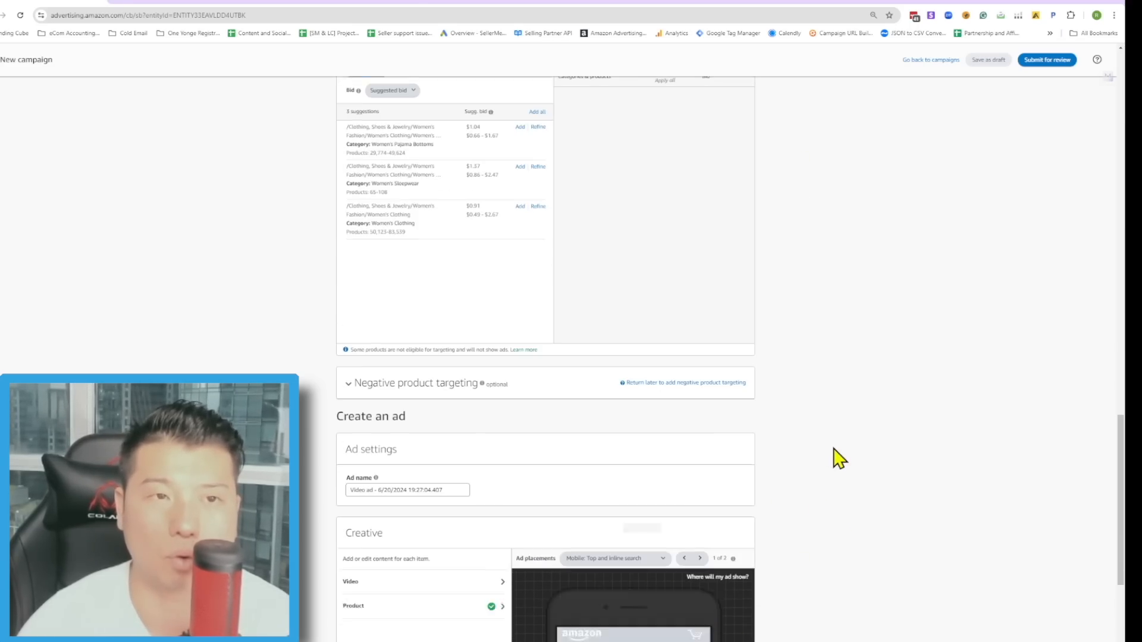
Set the Video format's landing page to Store on Amazon and open the Video settings of its creative.
{"action": "scroll", "coordinate": [366, 334], "scroll_direction": "up", "scroll_amount": 7}
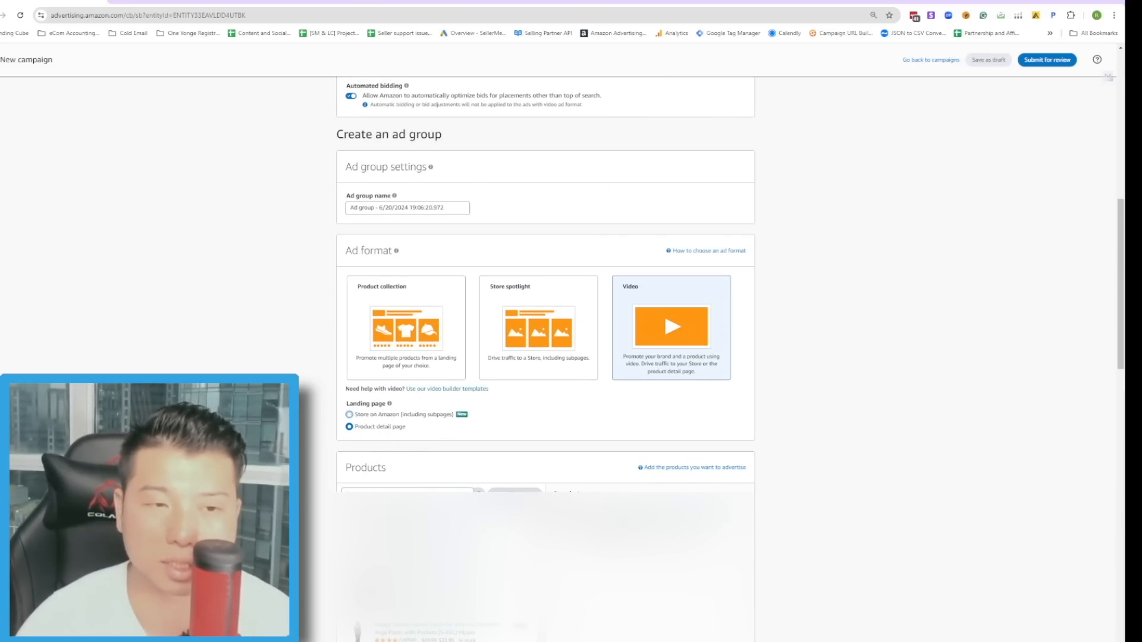
{"action": "left_click", "coordinate": [367, 416]}
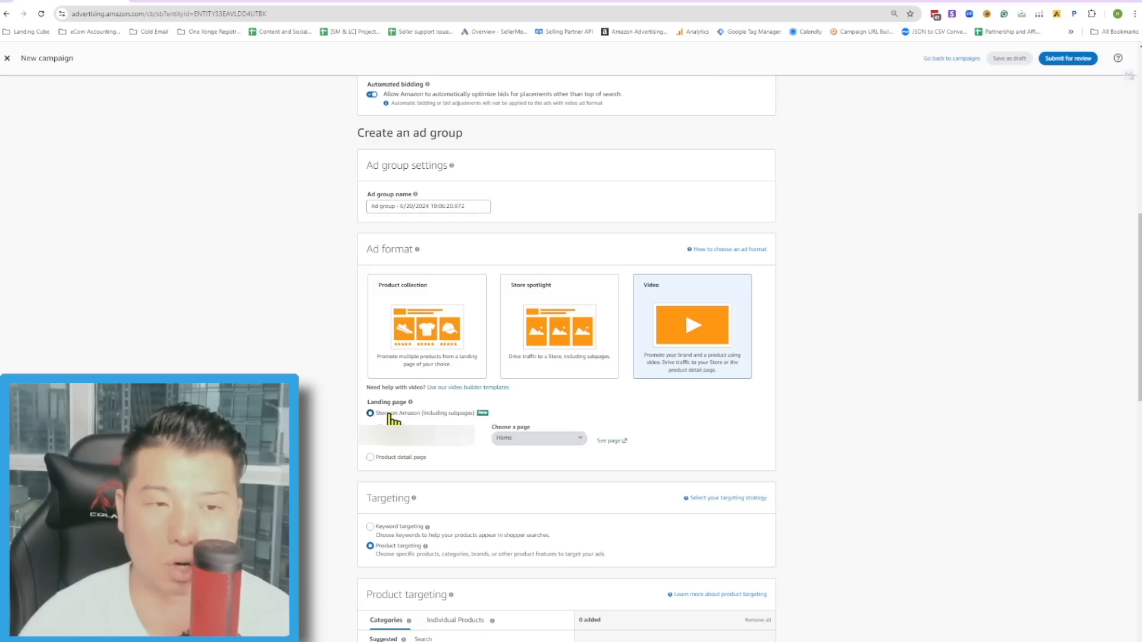
{"action": "scroll", "coordinate": [839, 426], "scroll_direction": "down", "scroll_amount": 13}
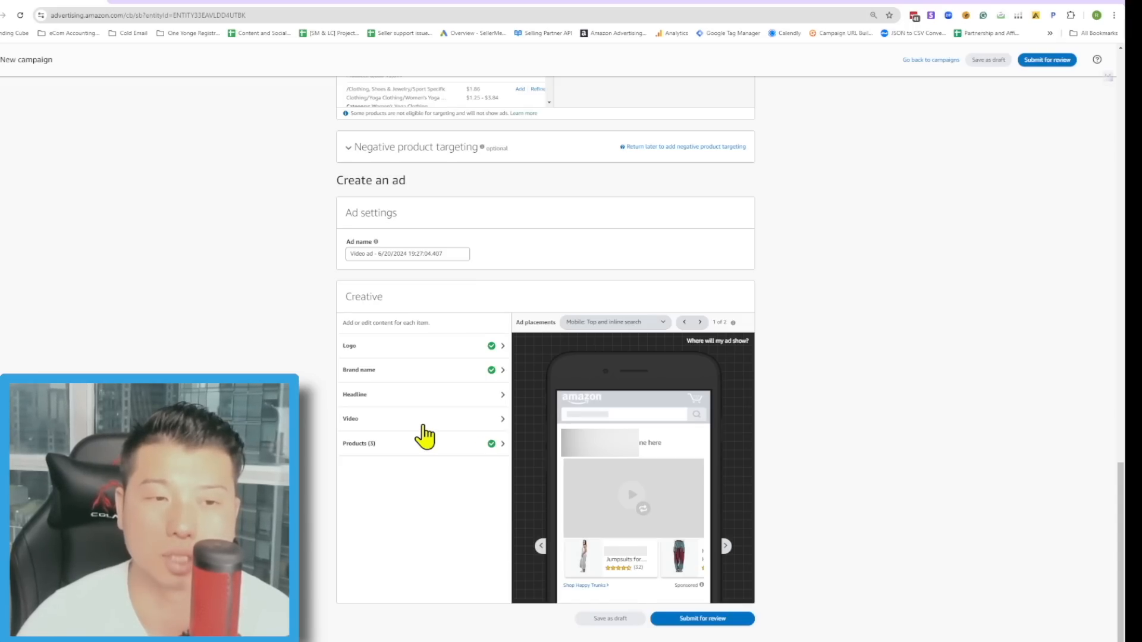
{"action": "left_click", "coordinate": [425, 420]}
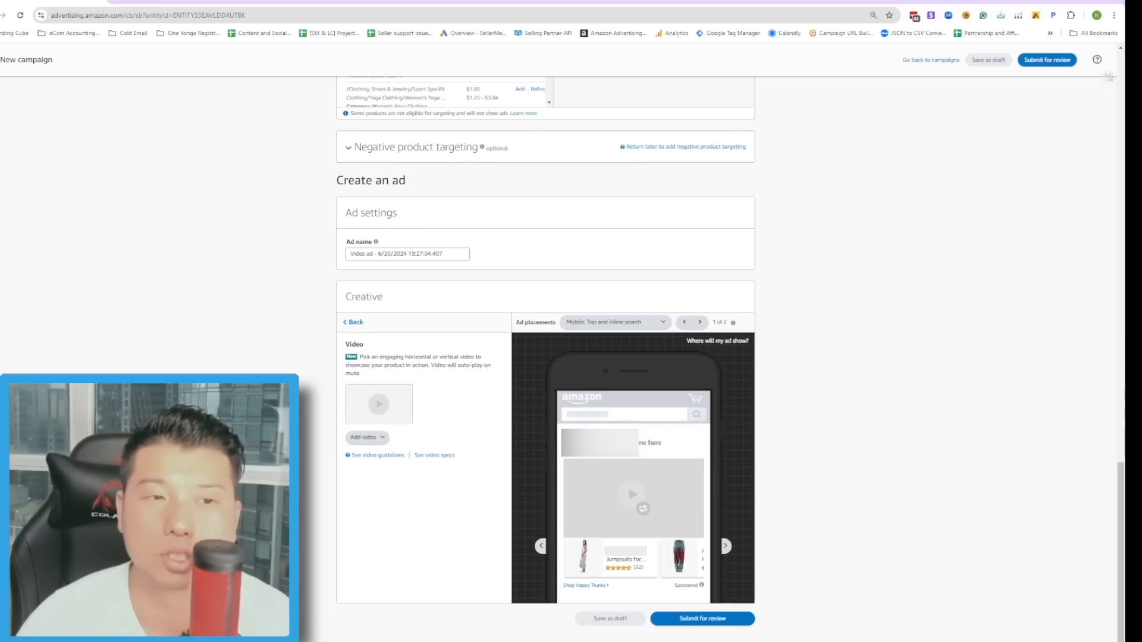
Read the creative's note on horizontal or vertical video and check it against the Store landing page and targeting settings.
{"action": "left_click_drag", "start_coordinate": [432, 358], "coordinate": [408, 358]}
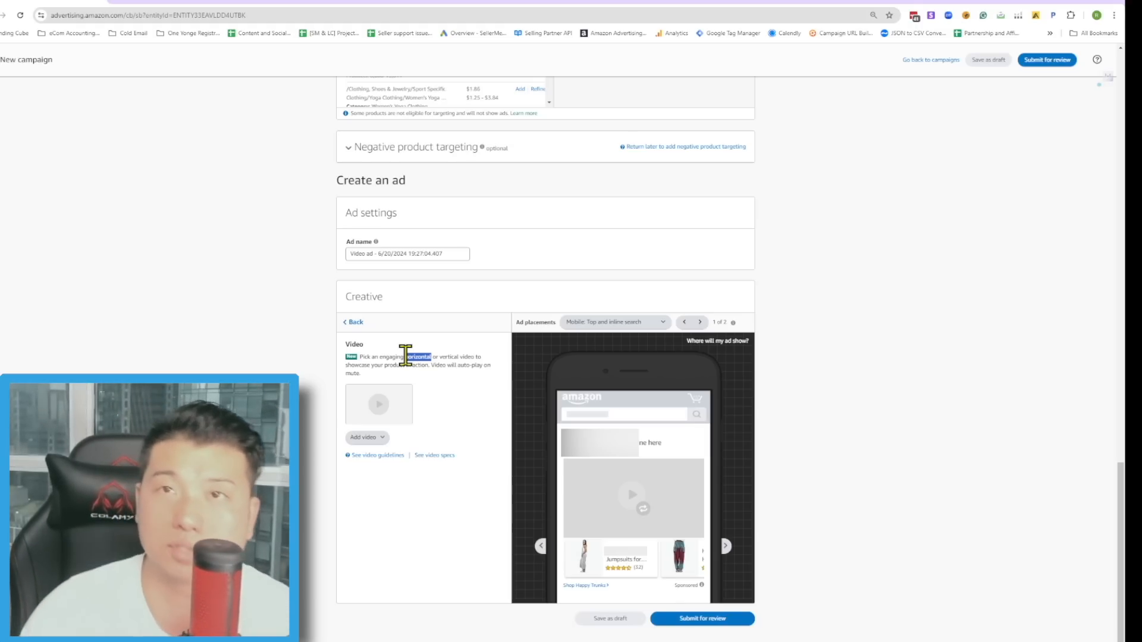
{"action": "left_click_drag", "start_coordinate": [405, 356], "coordinate": [471, 356]}
{"action": "scroll", "coordinate": [471, 356], "scroll_direction": "up", "scroll_amount": 4}
{"action": "scroll", "coordinate": [306, 439], "scroll_direction": "up", "scroll_amount": 10}
{"action": "scroll", "coordinate": [306, 438], "scroll_direction": "down", "scroll_amount": 14}
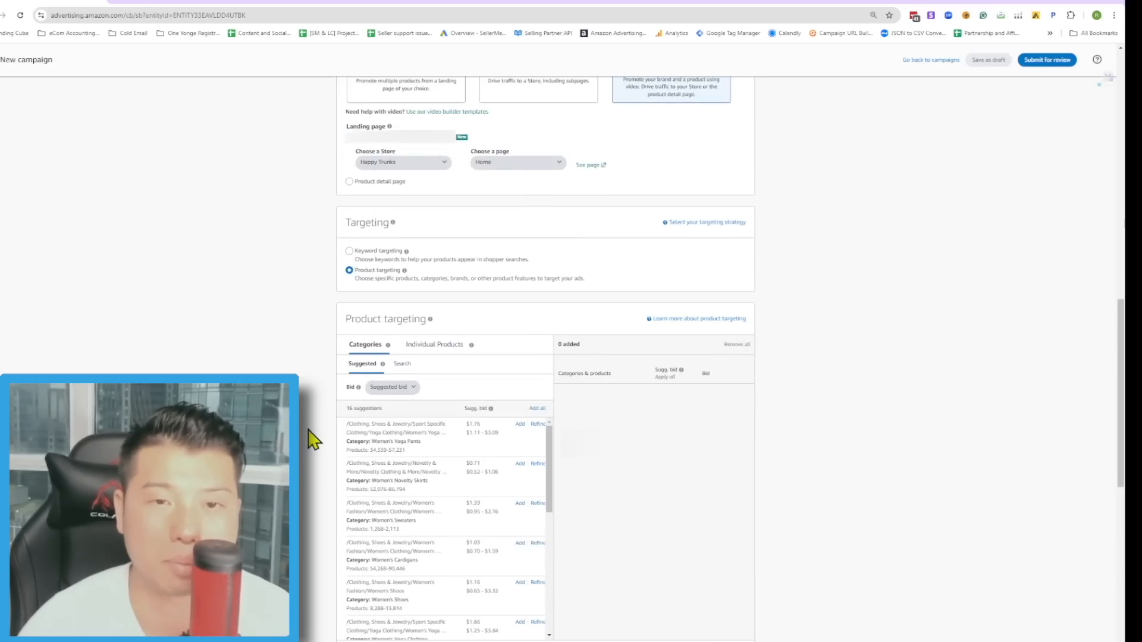
Read the horizontal and vertical video specs, and compare them with the Philips Norelco video ad in the shaver search results.
{"action": "left_click", "coordinate": [427, 457]}
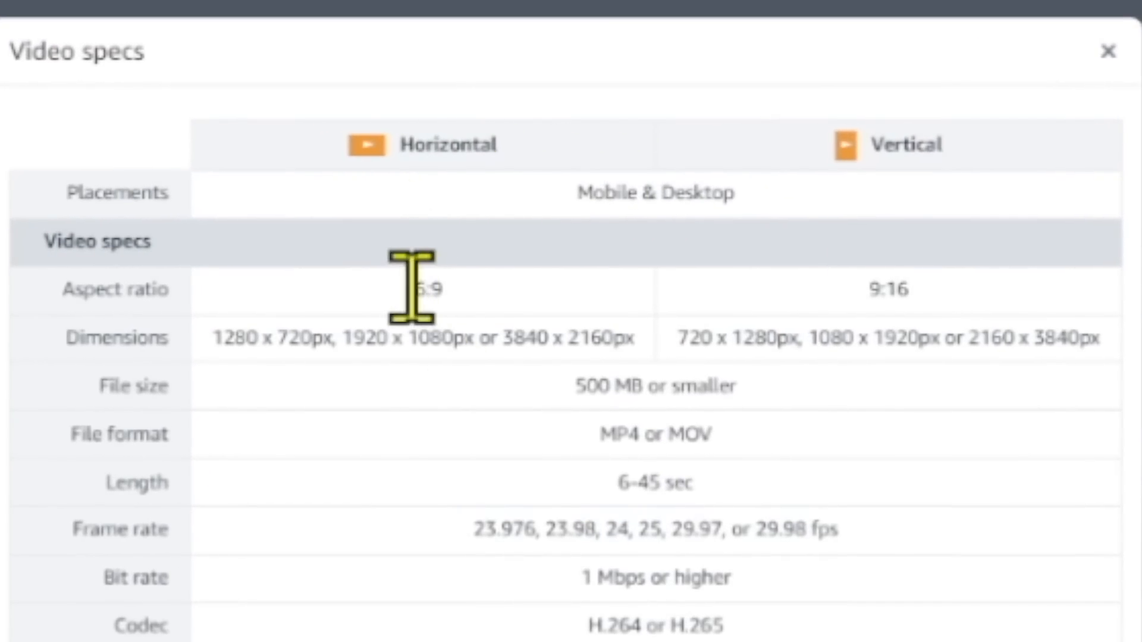
{"action": "left_click_drag", "start_coordinate": [406, 289], "coordinate": [443, 290]}
{"action": "left_click_drag", "start_coordinate": [916, 292], "coordinate": [869, 286]}
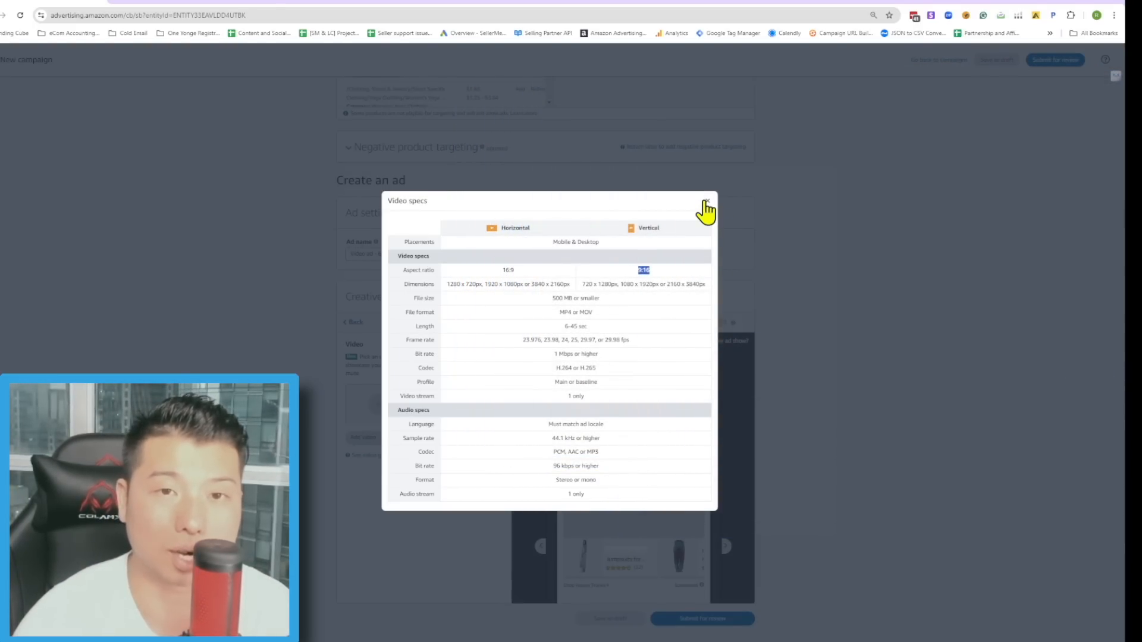
{"action": "left_click", "coordinate": [707, 201]}
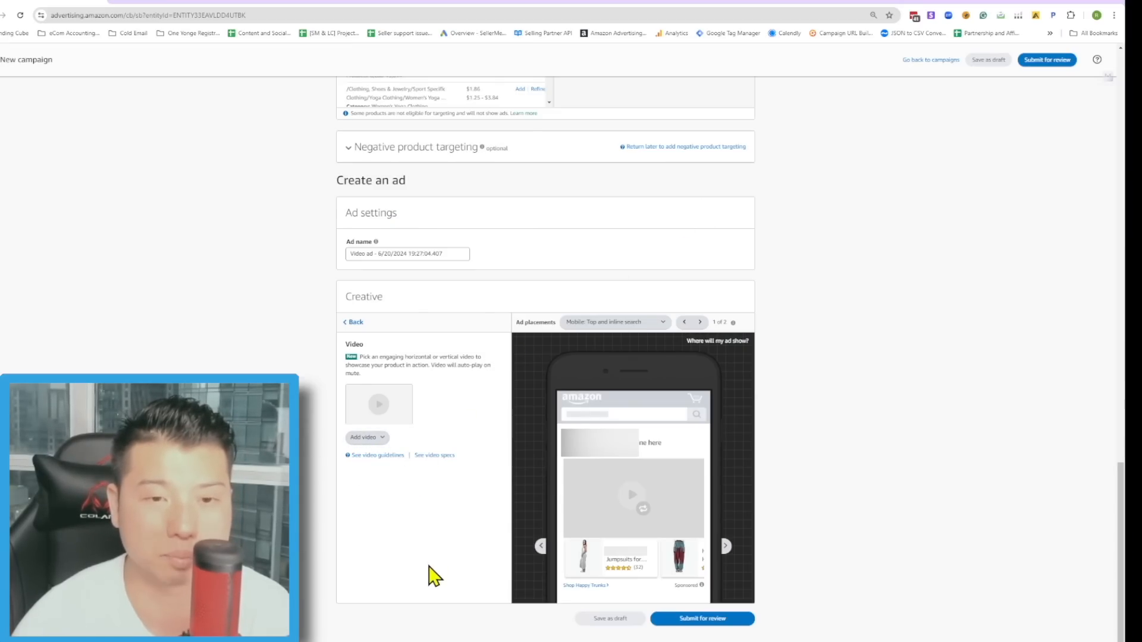
{"action": "left_click", "coordinate": [427, 455]}
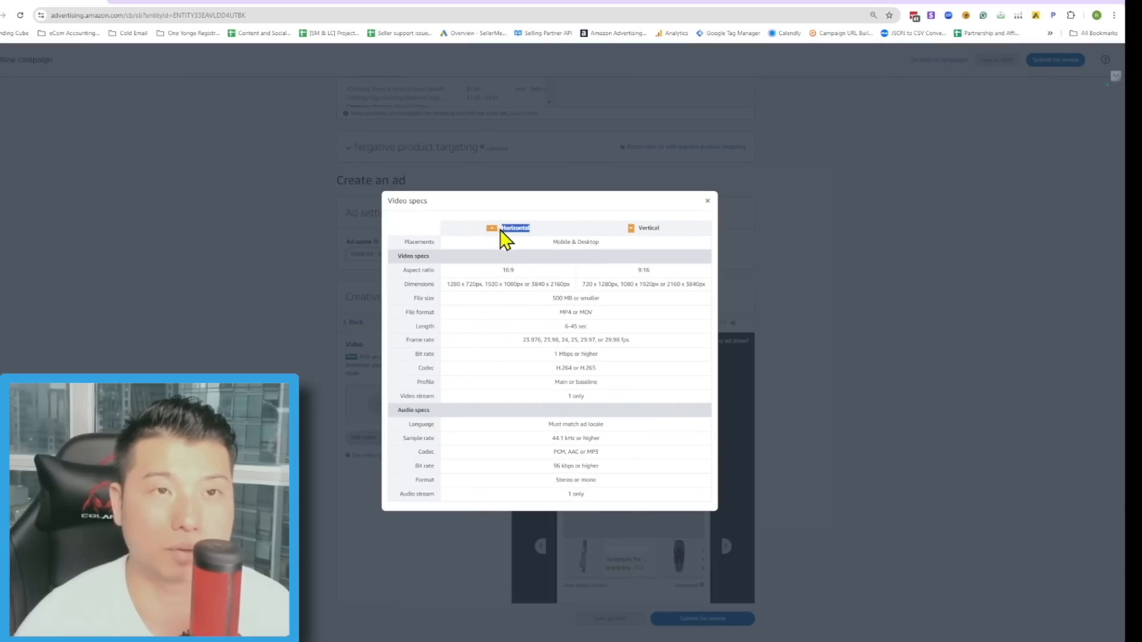
{"action": "left_click", "coordinate": [408, 3]}
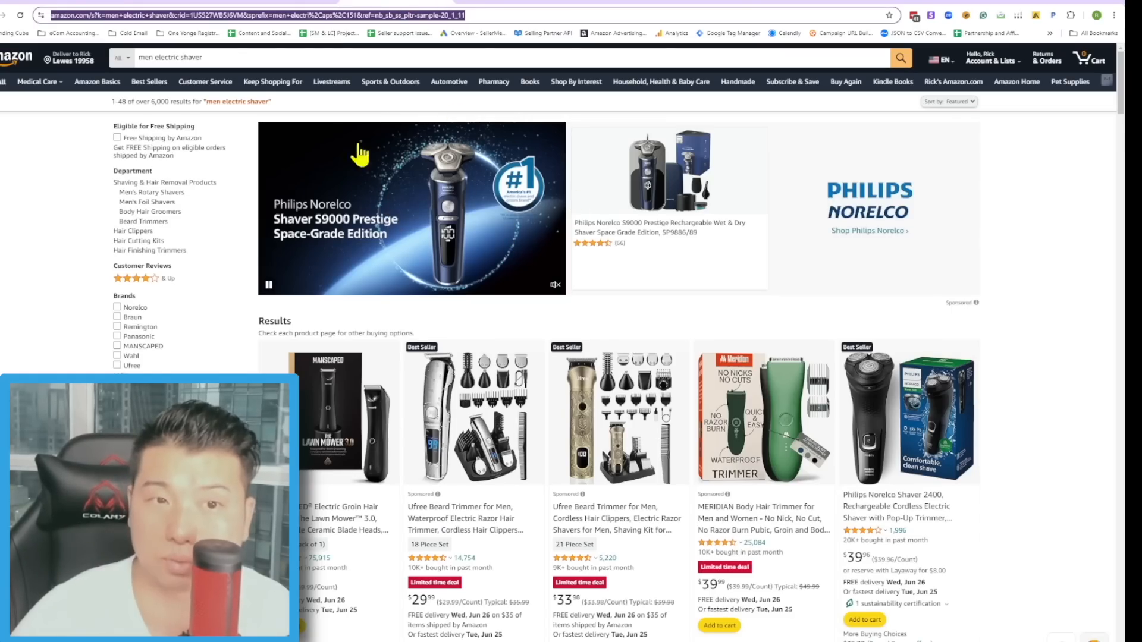
Switch to the LinkedIn post on Sponsored Brand vertical video and enlarge it to examine the mobile ad examples and announcement text.
{"action": "left_click", "coordinate": [746, 2]}
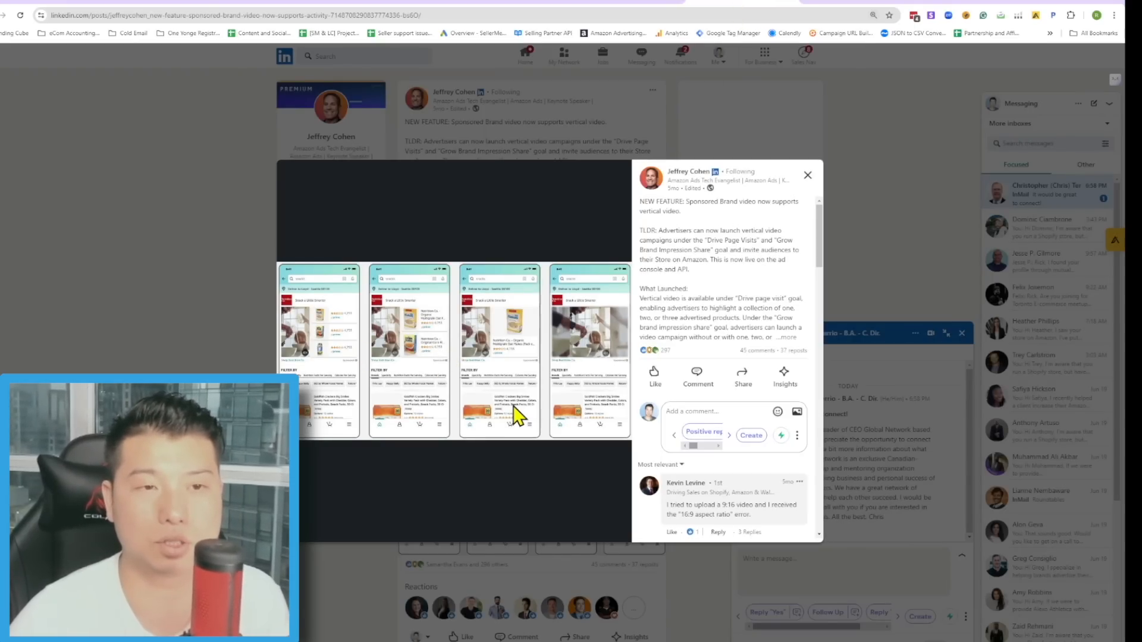
{"action": "key", "text": "ctrl+plus"}
{"action": "key", "text": "ctrl+plus"}
{"action": "key", "text": "ctrl+plus"}
{"action": "key", "text": "ctrl+plus"}
{"action": "key", "text": "ctrl+plus"}
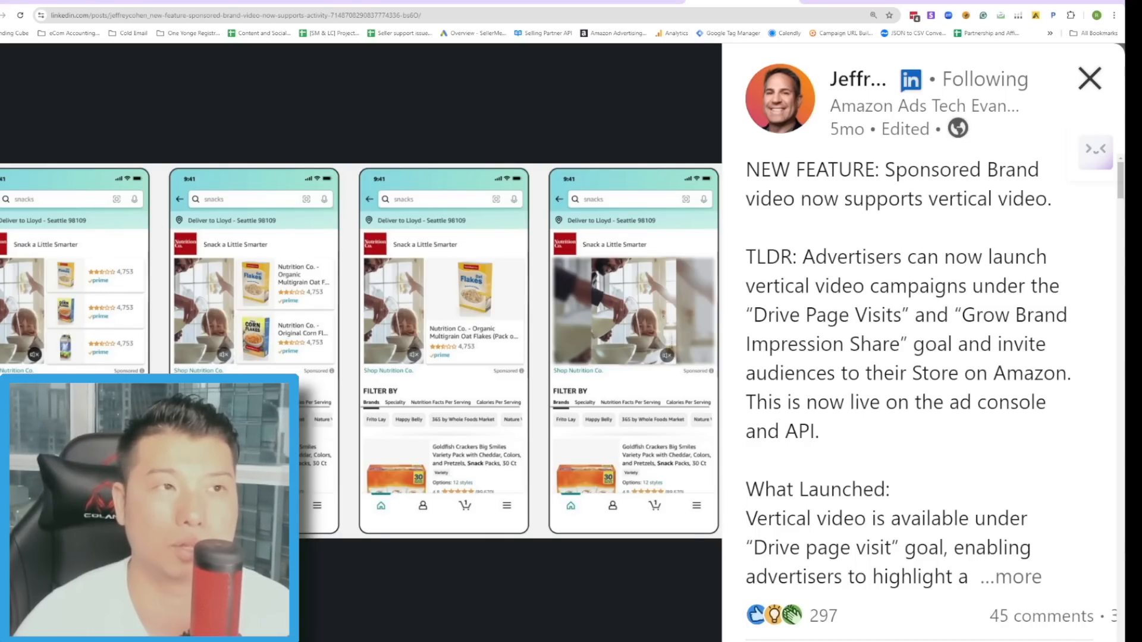
Return to the campaign, leave the creative's Video settings for its Edit products list, and check it against the Store landing page and targeting.
{"action": "left_click", "coordinate": [69, 3]}
{"action": "left_click", "coordinate": [357, 324]}
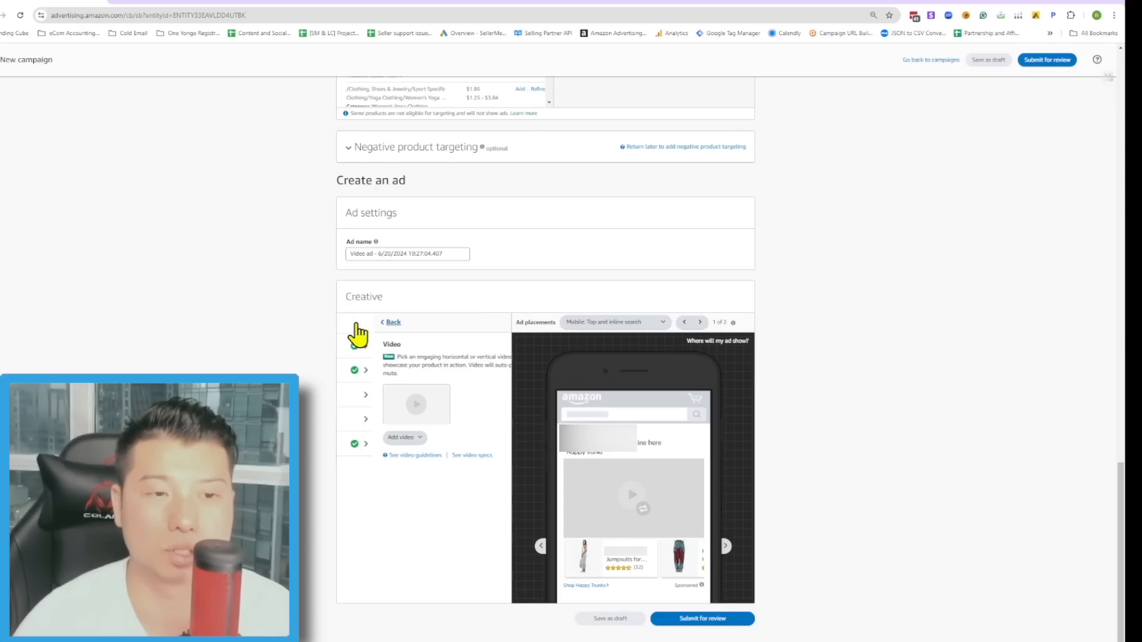
{"action": "left_click", "coordinate": [451, 447]}
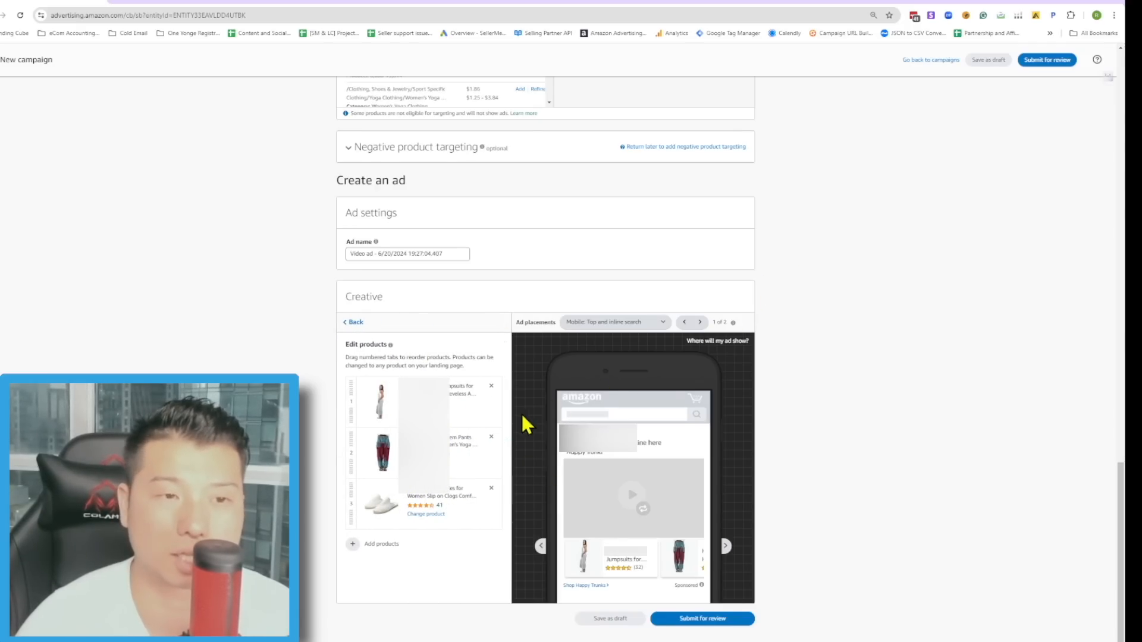
{"action": "scroll", "coordinate": [432, 320], "scroll_direction": "up", "scroll_amount": 15}
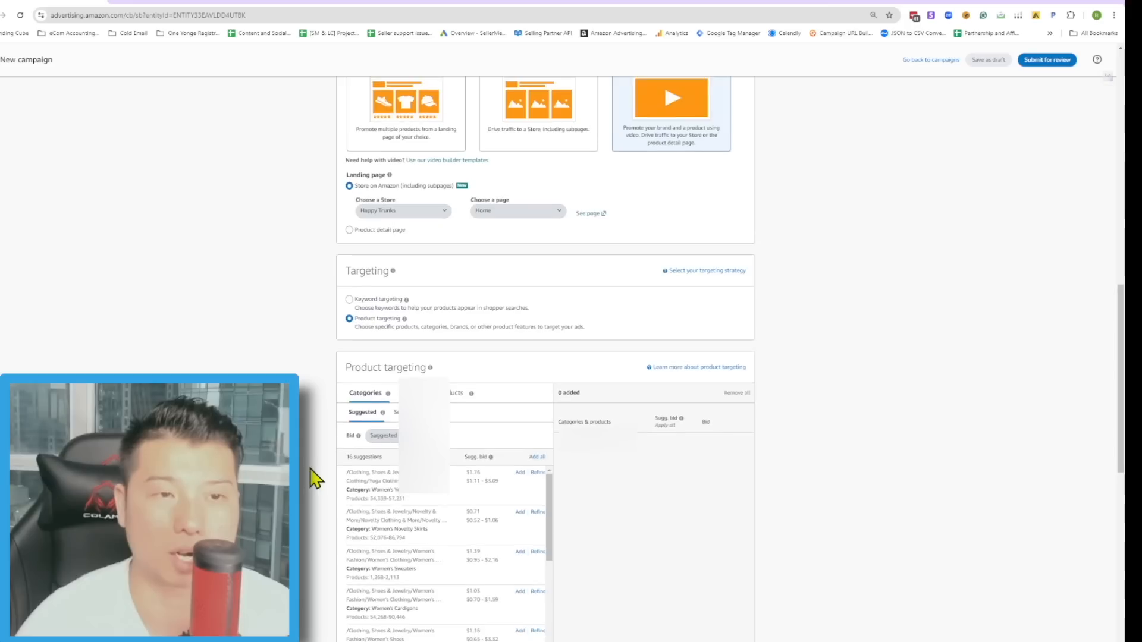
{"action": "scroll", "coordinate": [339, 288], "scroll_direction": "down", "scroll_amount": 15}
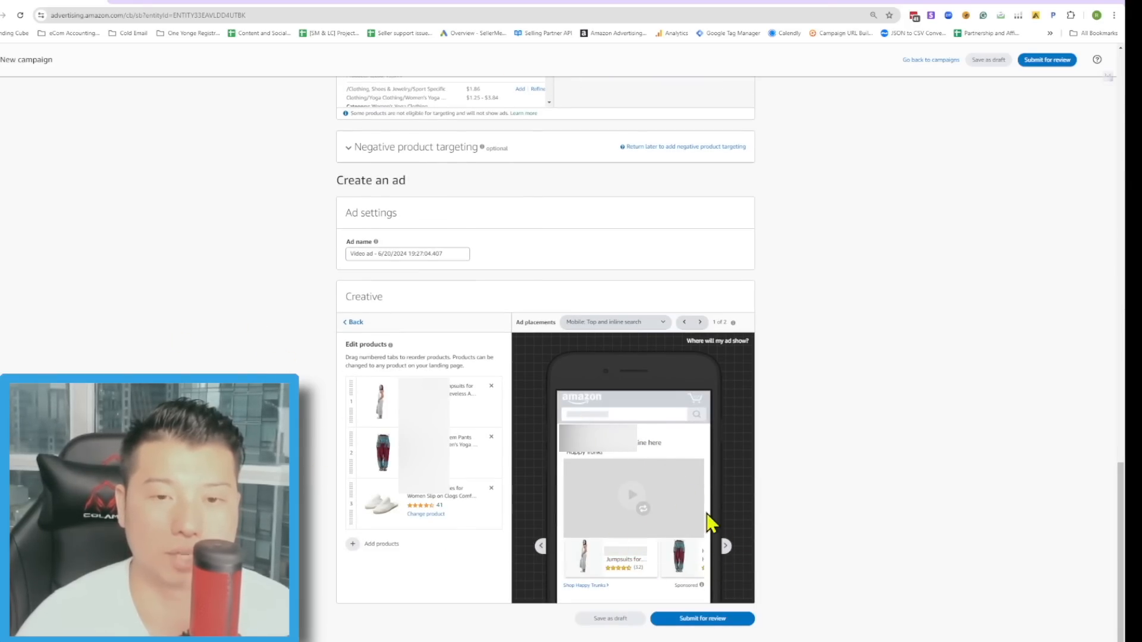
Compare LinkedIn's vertical video examples with the campaign's mobile ad preview, and advance the preview's product carousel.
{"action": "left_click", "coordinate": [748, 0]}
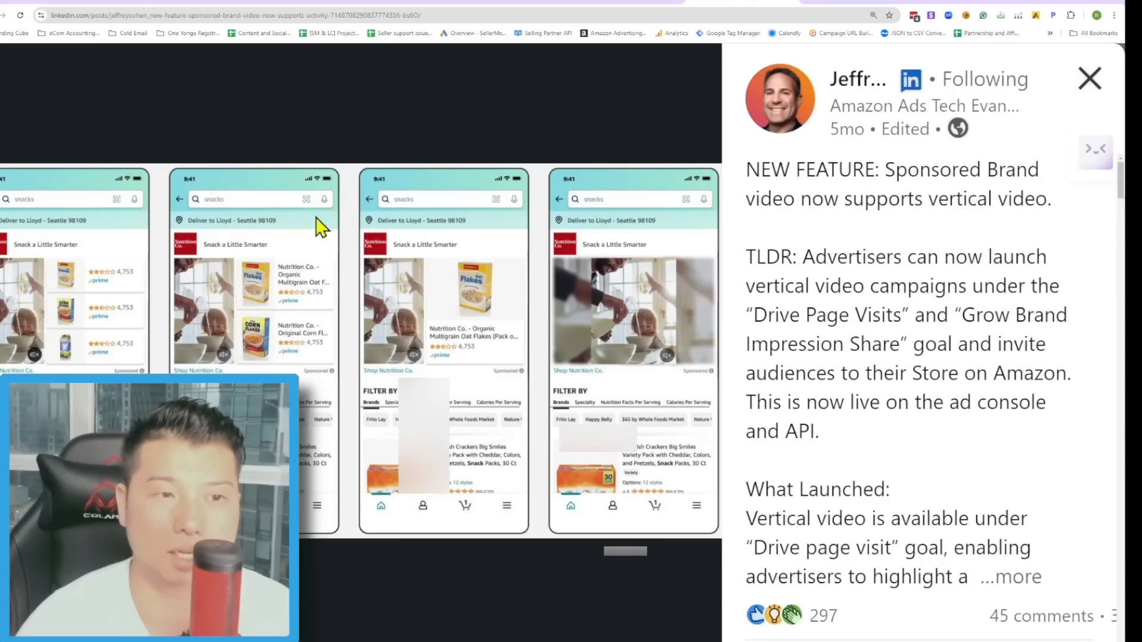
{"action": "left_click", "coordinate": [66, 3]}
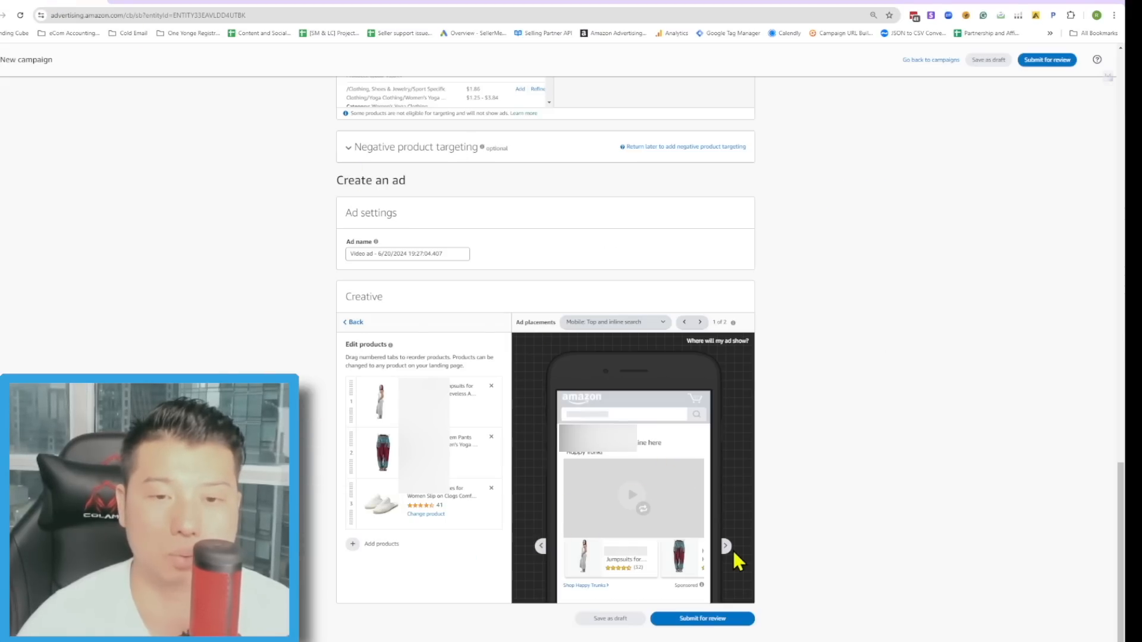
{"action": "left_click", "coordinate": [727, 546]}
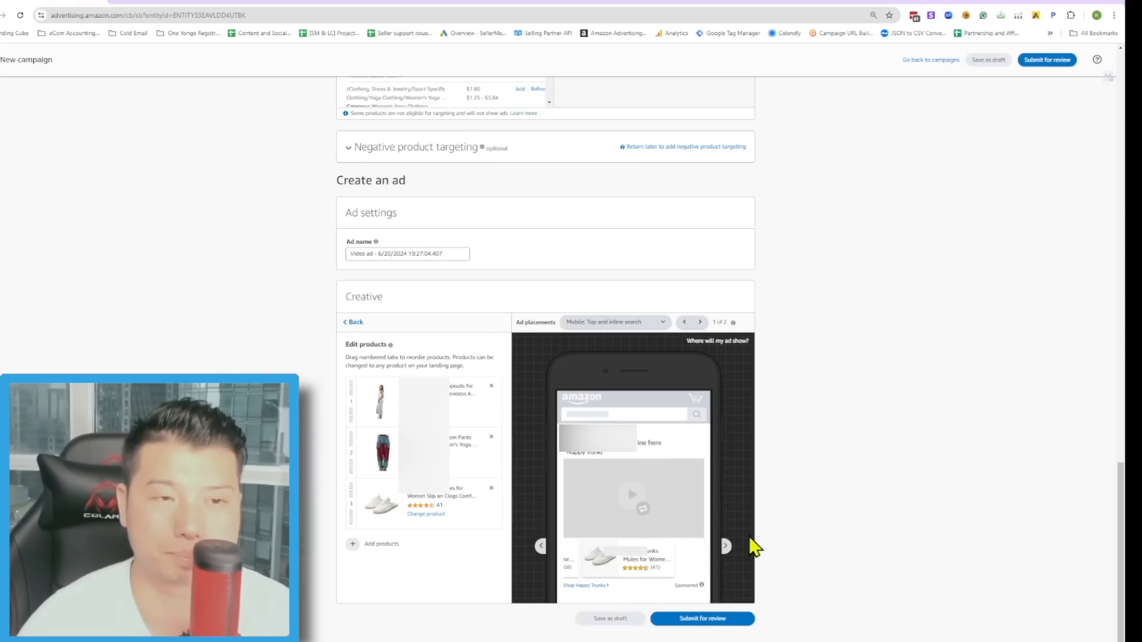
Set the Video format's landing page to Product detail page and review the ad's creative items and mobile preview.
{"action": "scroll", "coordinate": [934, 571], "scroll_direction": "up", "scroll_amount": 15}
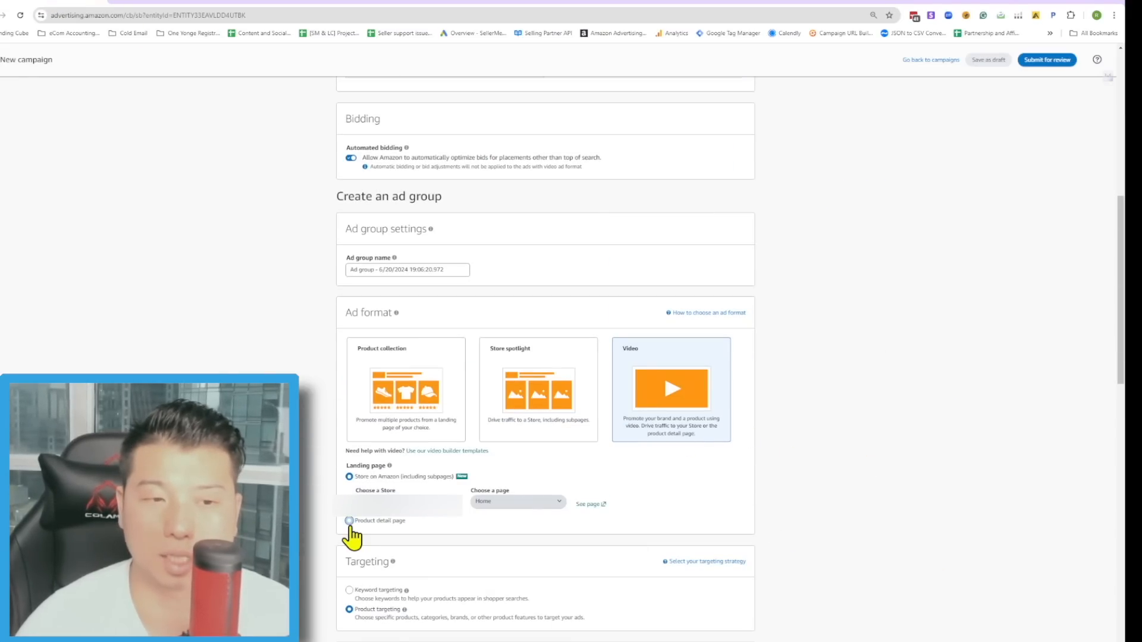
{"action": "left_click", "coordinate": [350, 522]}
{"action": "scroll", "coordinate": [841, 560], "scroll_direction": "down", "scroll_amount": 15}
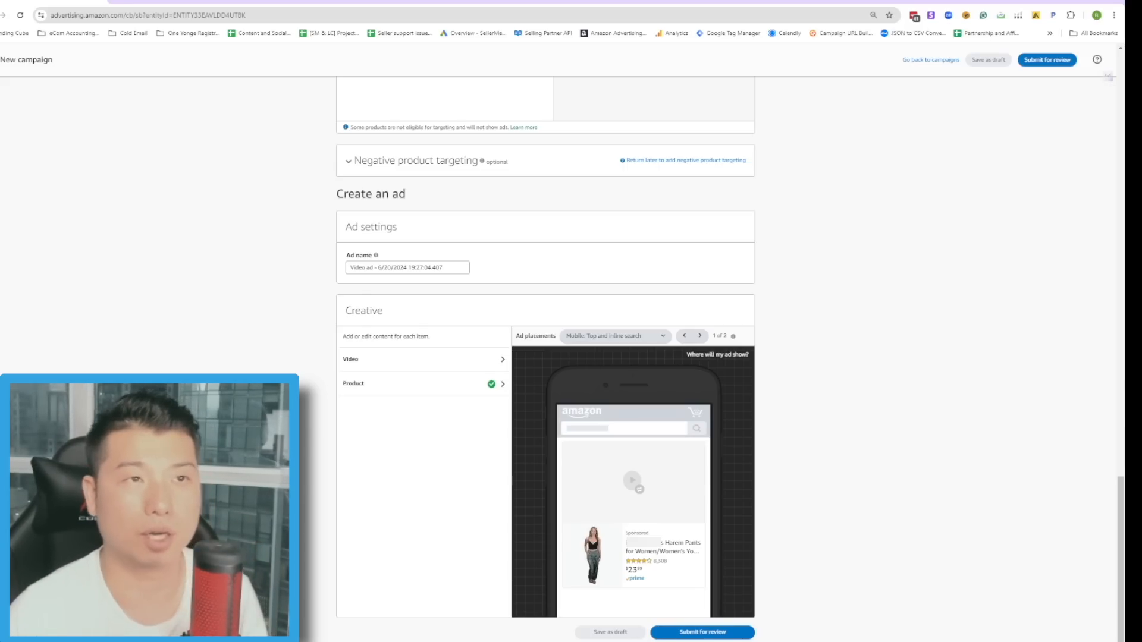
Compare the BABYGO brand ad in the yoga ball results with the top and inline video ads in the men electric shaver results.
{"action": "left_click", "coordinate": [277, 3]}
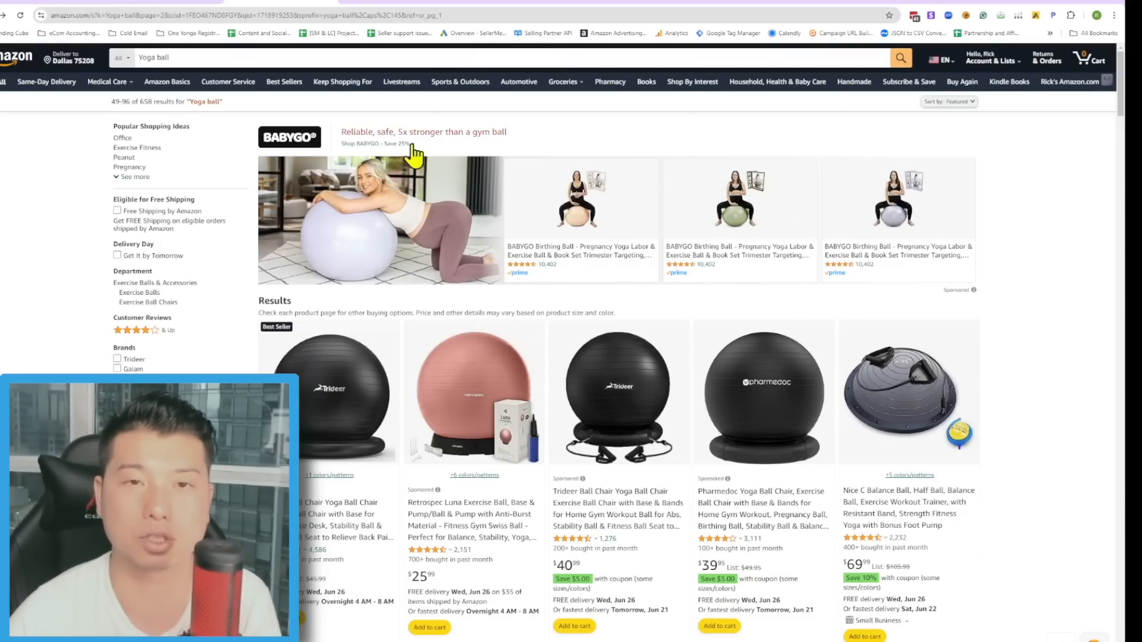
{"action": "left_click", "coordinate": [410, 3]}
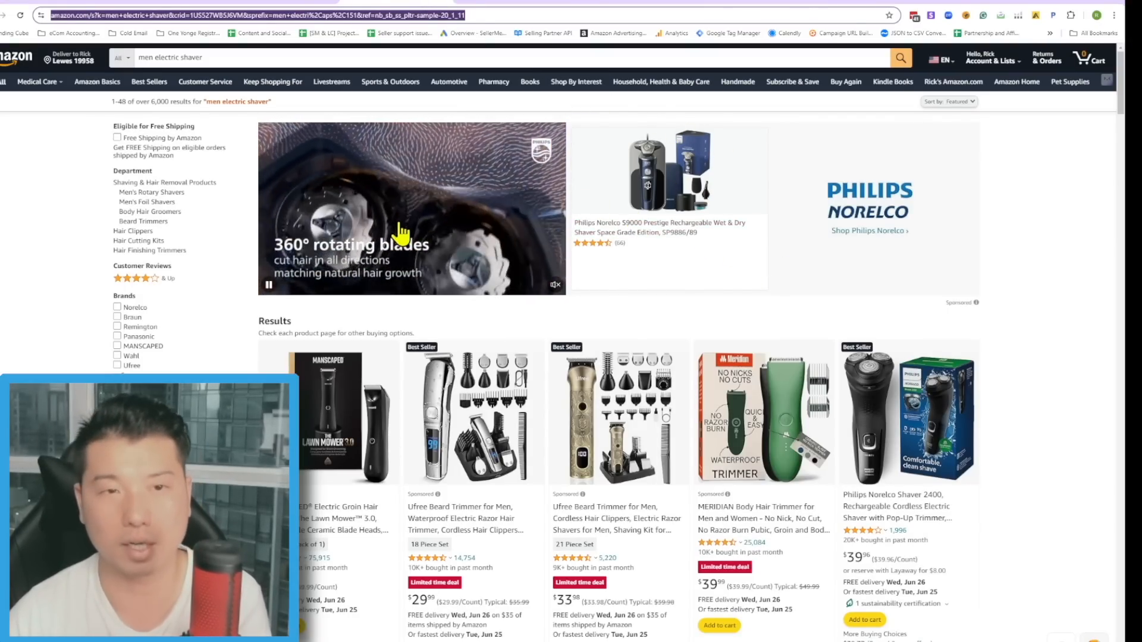
{"action": "scroll", "coordinate": [401, 233], "scroll_direction": "down", "scroll_amount": 20}
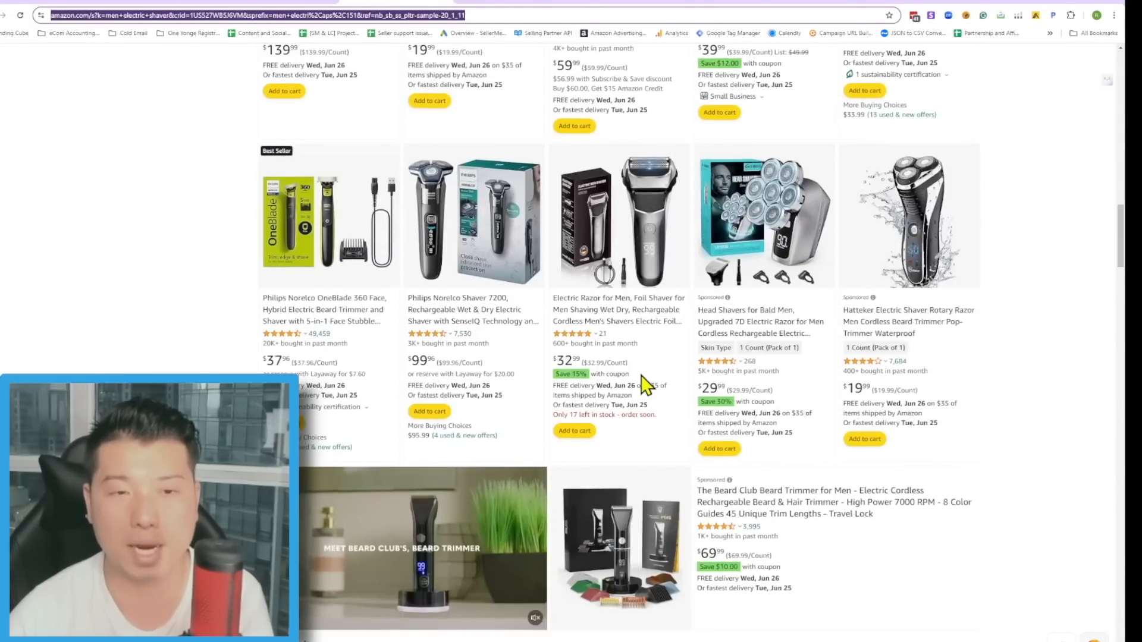